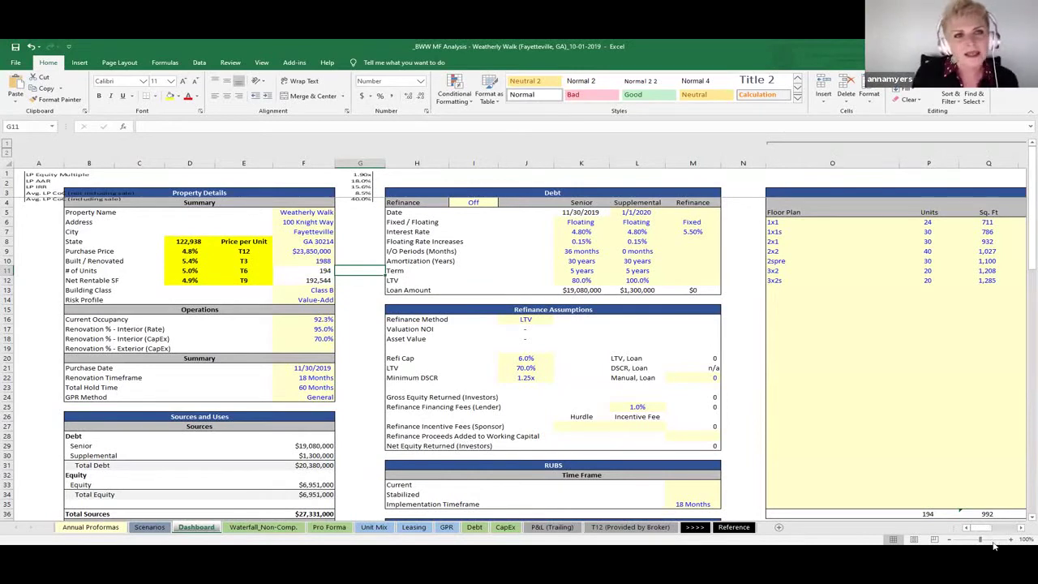
# Enlarge the Dashboard sheet to 130% and examine the property details, debt, rent roll and disposition sections
pyautogui.click(1011, 540)
pyautogui.click(1010, 540)
pyautogui.click(1011, 540)
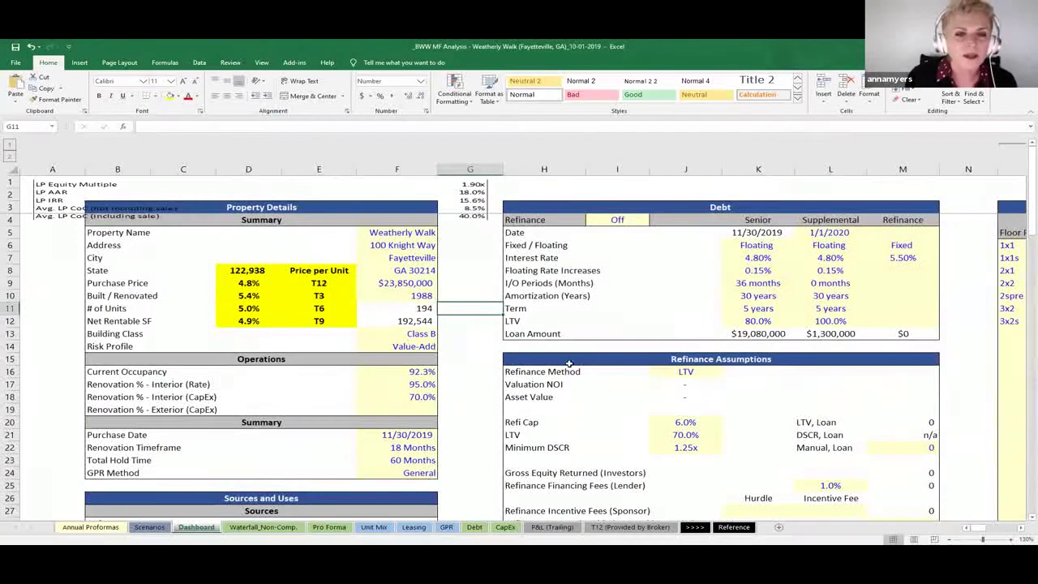
pyautogui.click(485, 280)
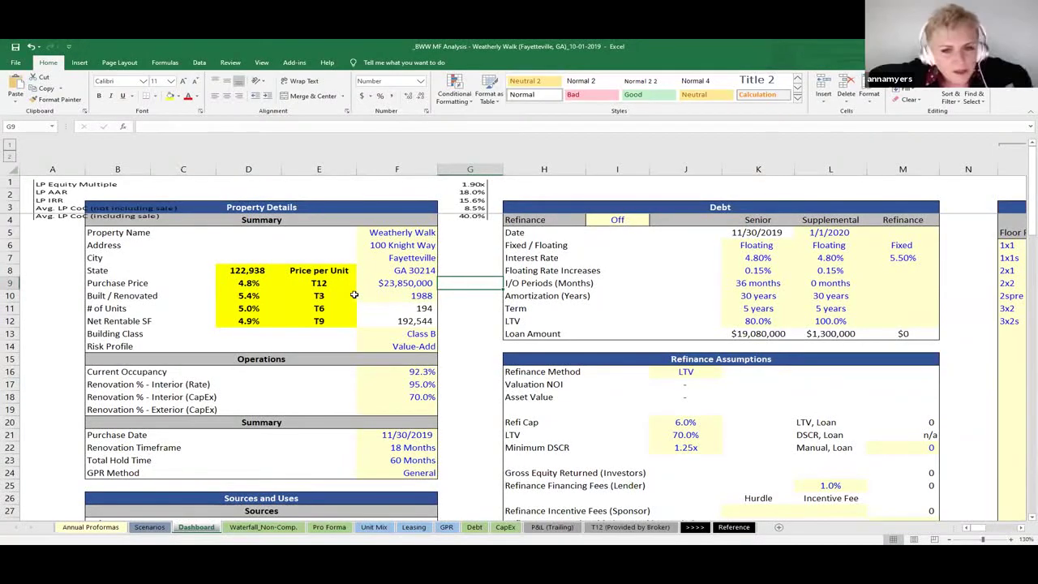
pyautogui.scroll(-2, 354, 294)
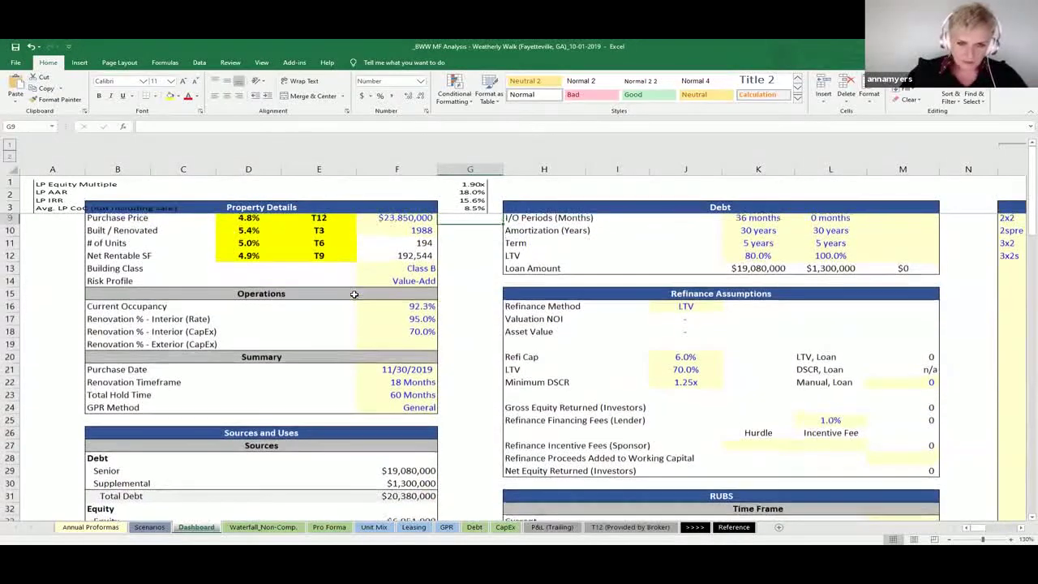
pyautogui.scroll(2, 354, 294)
pyautogui.hscroll(3, 355, 294)
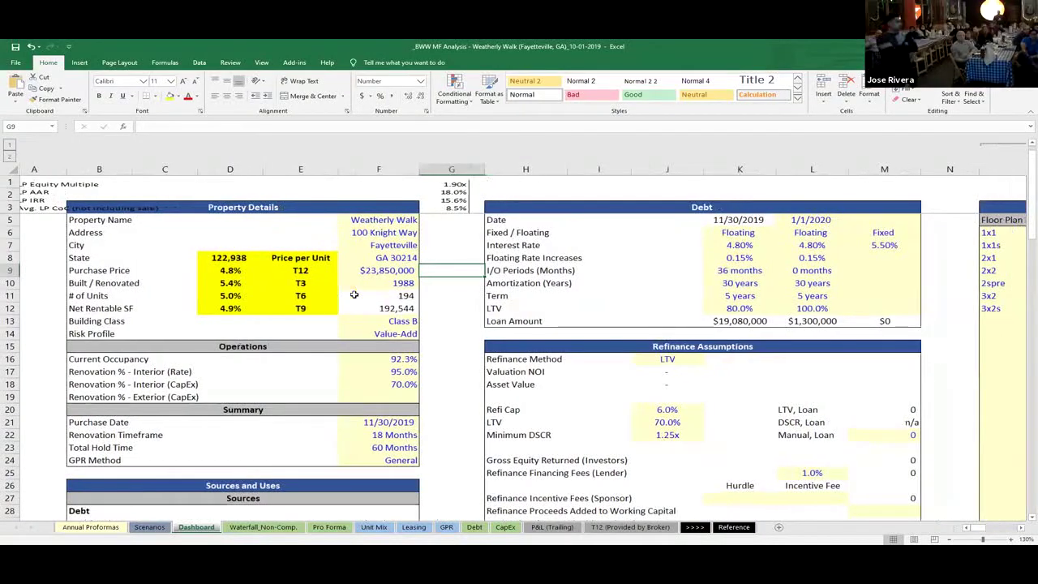
pyautogui.hscroll(8, 354, 294)
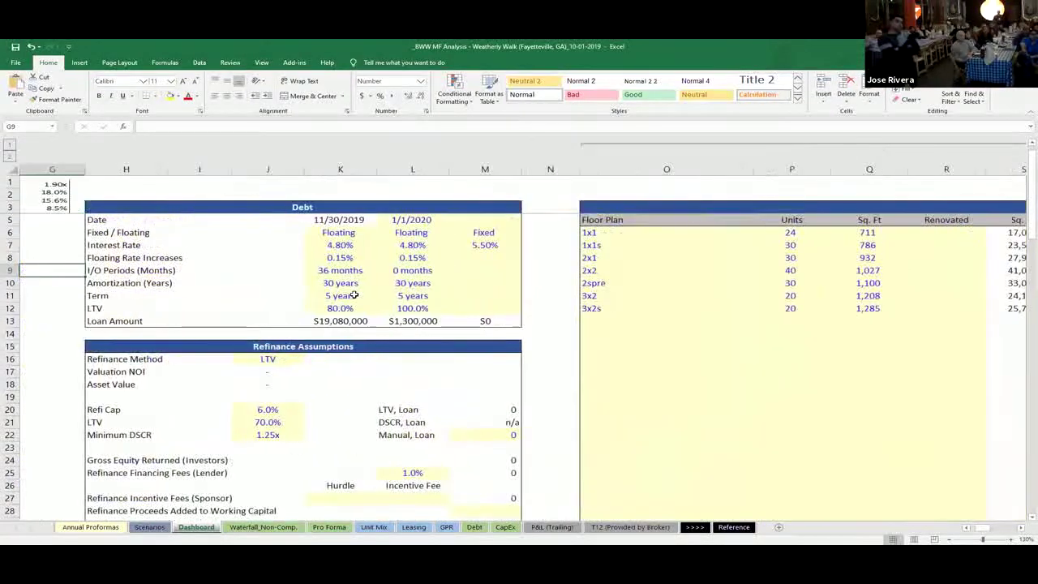
pyautogui.hscroll(6, 355, 295)
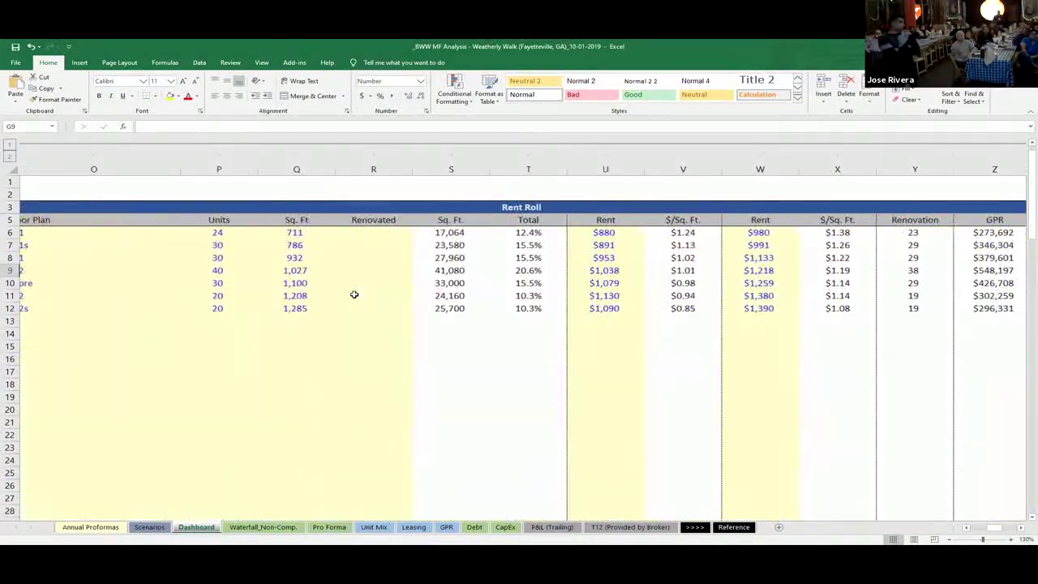
pyautogui.hscroll(2, 354, 295)
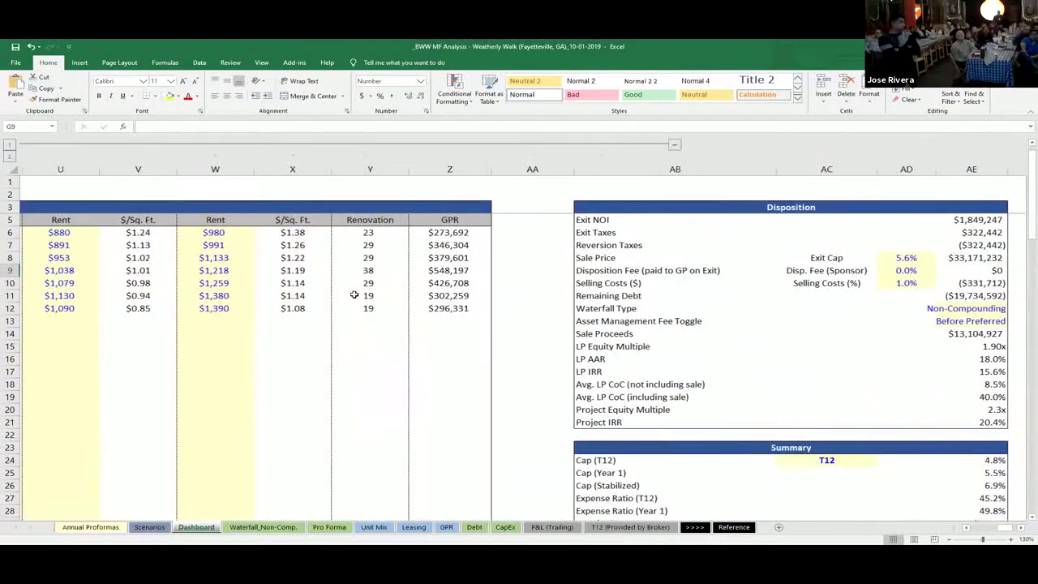
pyautogui.hscroll(-15, 354, 294)
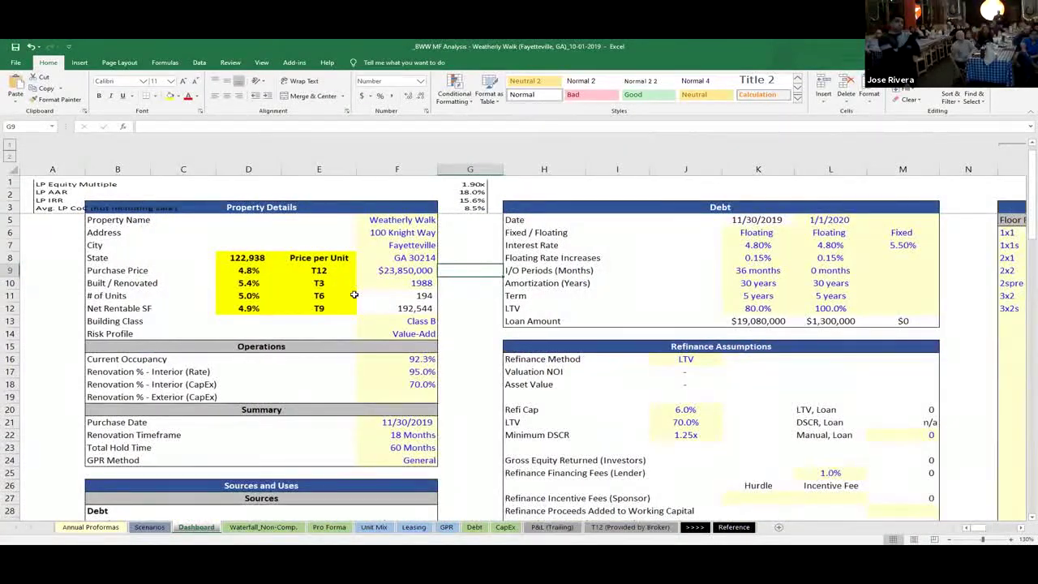
pyautogui.scroll(-4, 355, 295)
pyautogui.scroll(2, 355, 294)
pyautogui.scroll(3, 355, 295)
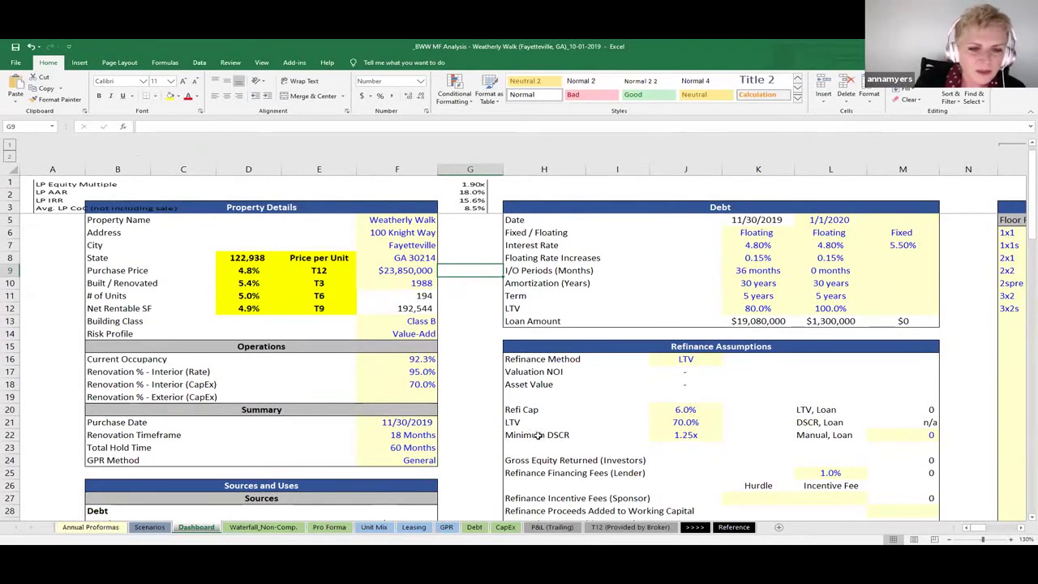
# Examine the rent roll, the yearly model assumptions and the T12 expense lines on the Dashboard sheet
pyautogui.hscroll(10, 538, 435)
pyautogui.hscroll(3, 537, 436)
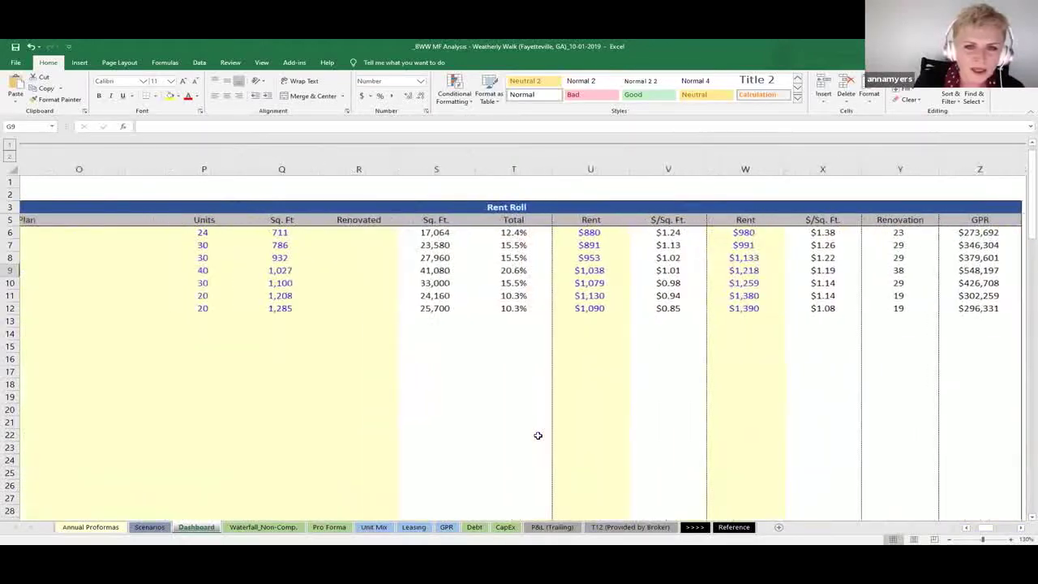
pyautogui.scroll(-6, 538, 436)
pyautogui.scroll(-8, 538, 435)
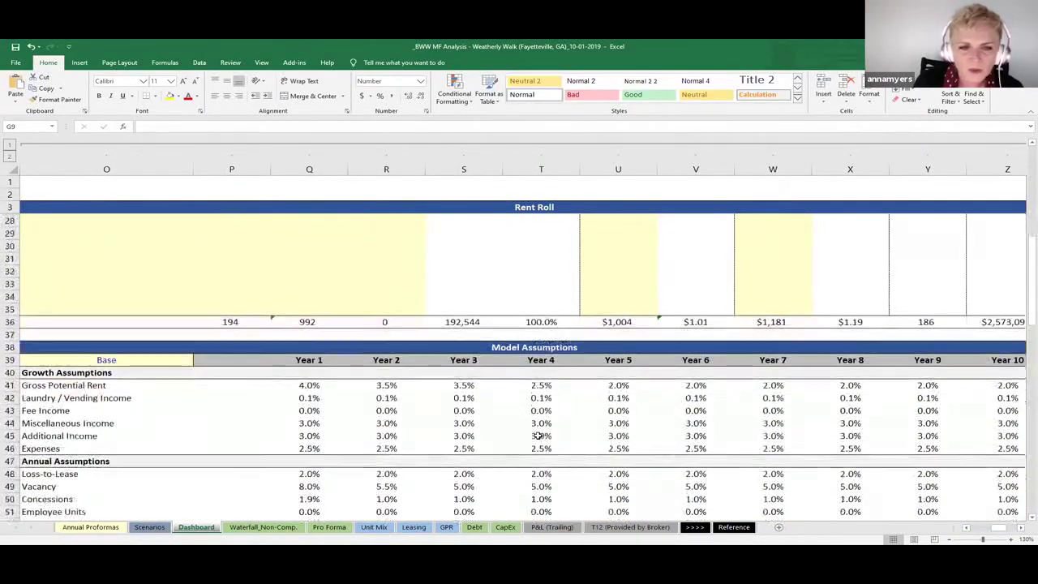
pyautogui.scroll(-6, 537, 436)
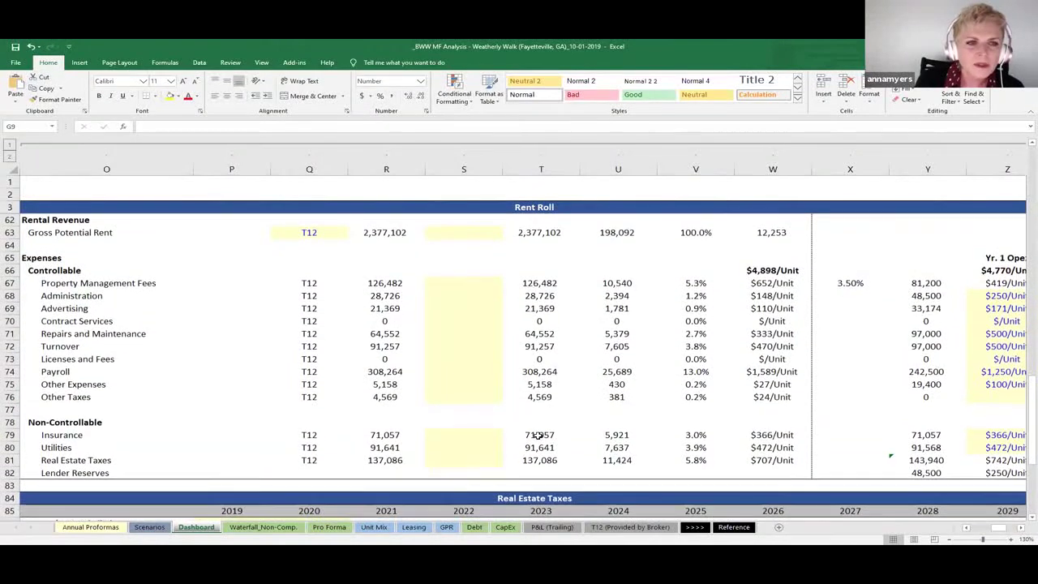
pyautogui.click(949, 540)
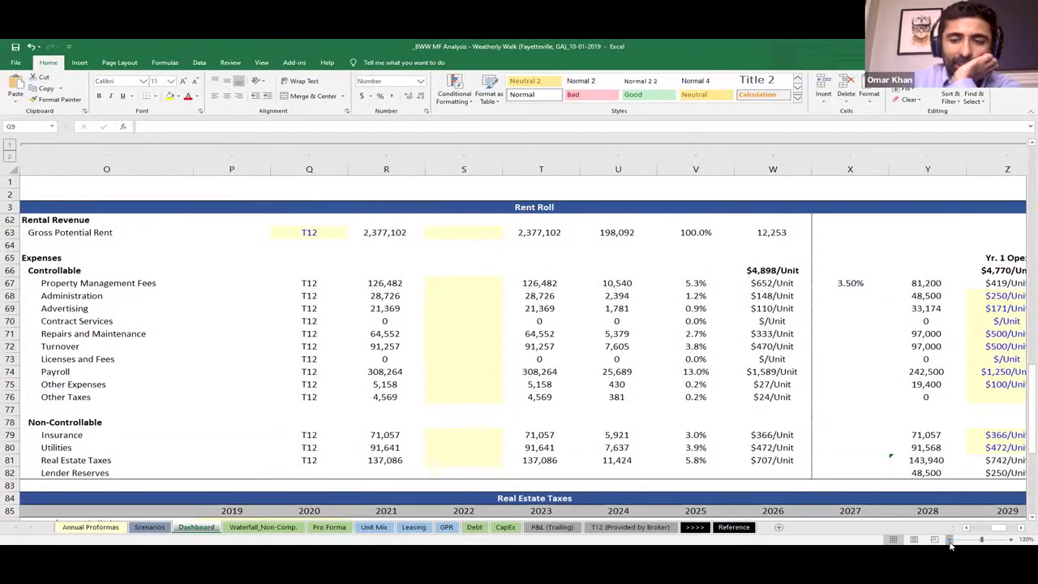
# Open the P&L (Trailing) sheet, enlarge it to 110% and examine its operating expenses
pyautogui.click(562, 529)
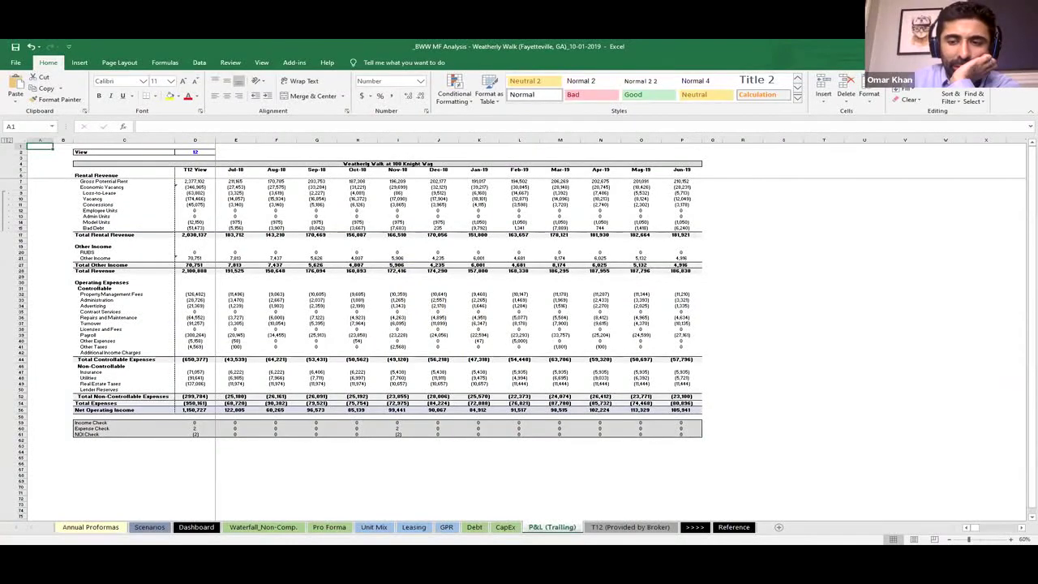
pyautogui.click(1010, 540)
pyautogui.click(1010, 540)
pyautogui.click(1010, 540)
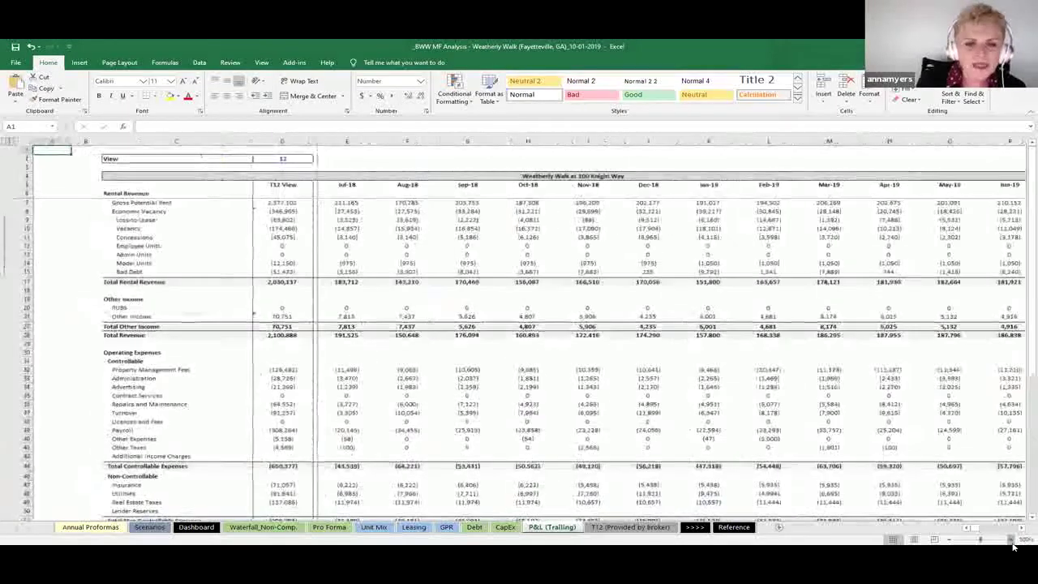
pyautogui.click(1010, 540)
pyautogui.click(1010, 540)
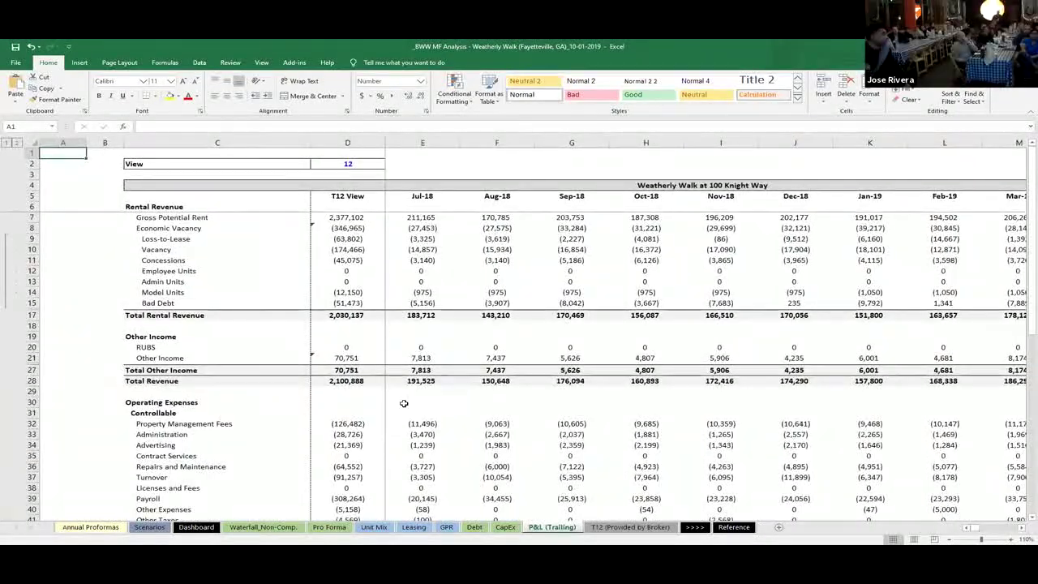
pyautogui.scroll(-7, 404, 403)
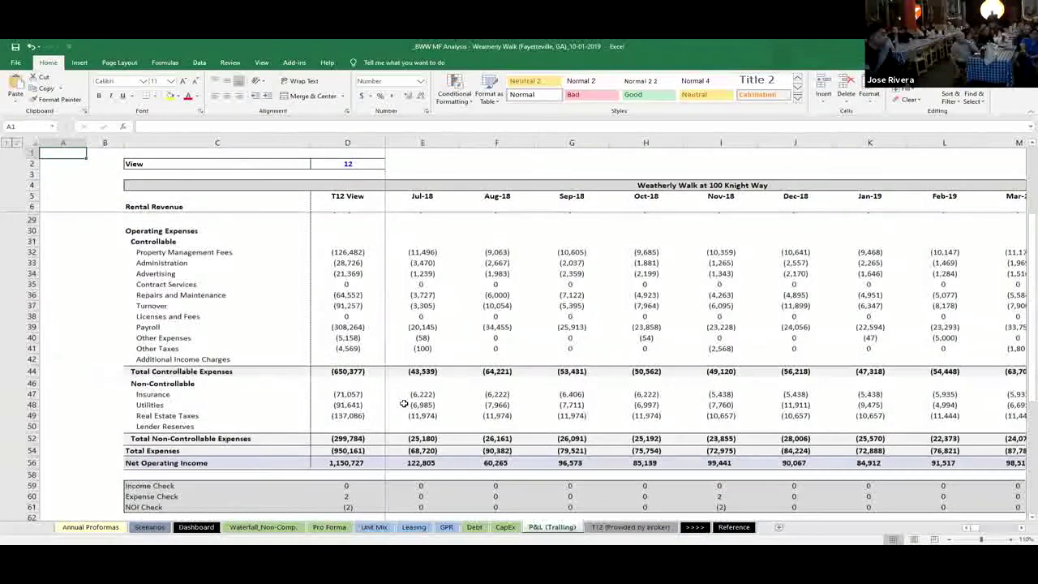
pyautogui.scroll(3, 404, 403)
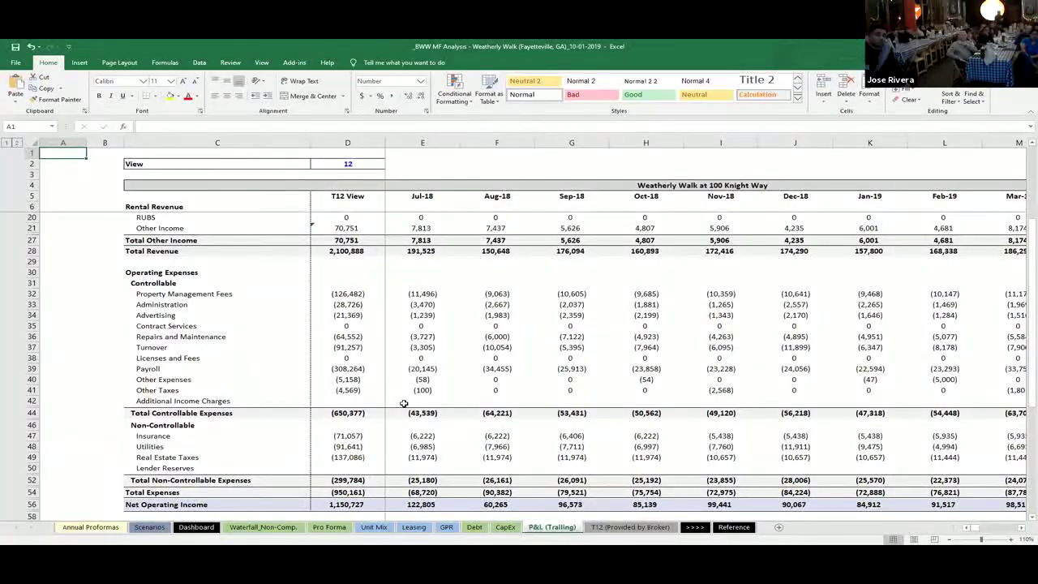
# Examine the T12 View amounts of the controllable expenses from Payroll up to Property Management Fees
pyautogui.click(373, 367)
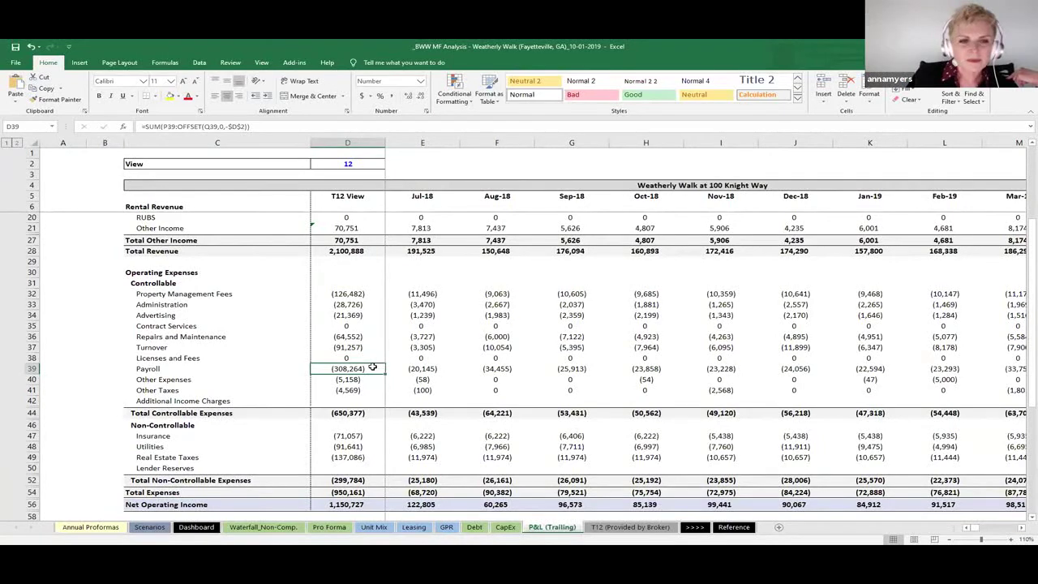
pyautogui.press('Up')
pyautogui.press('Up')
pyautogui.press('Up')
pyautogui.press('Up')
pyautogui.press('Up')
pyautogui.press('Up')
pyautogui.press('Up')
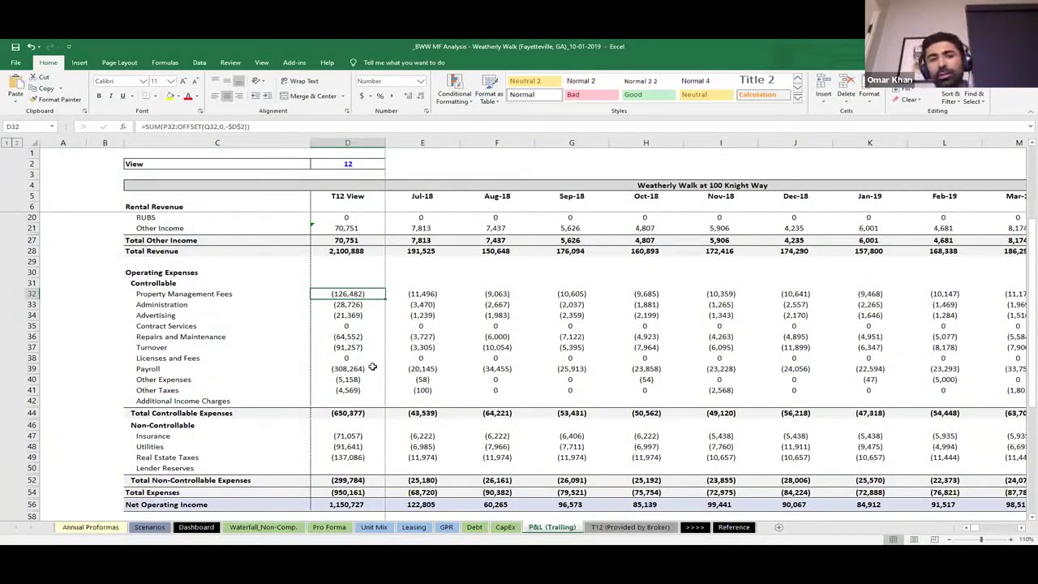
pyautogui.scroll(-4, 356, 363)
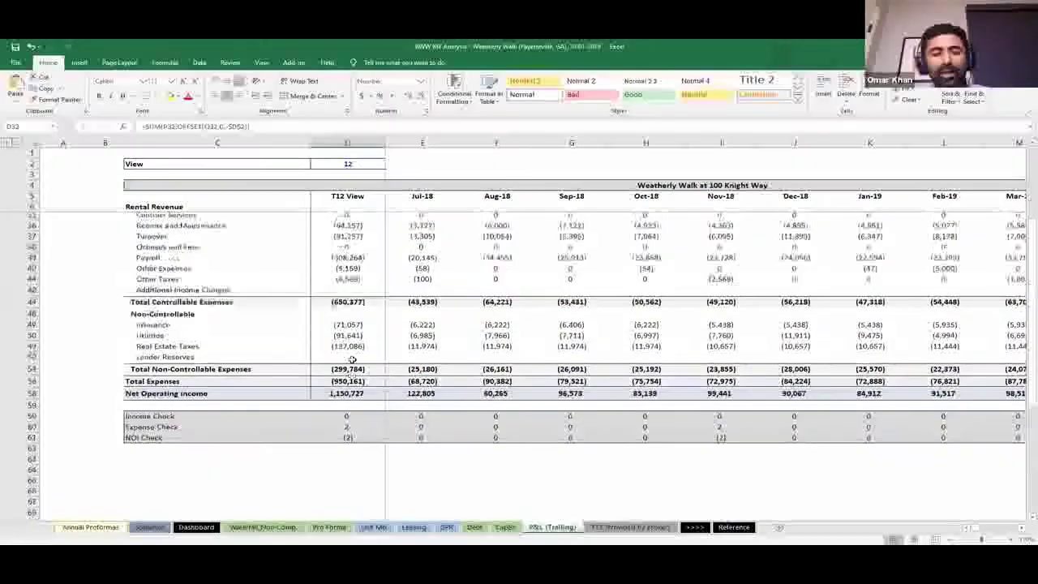
pyautogui.scroll(5, 352, 359)
pyautogui.scroll(-2, 352, 360)
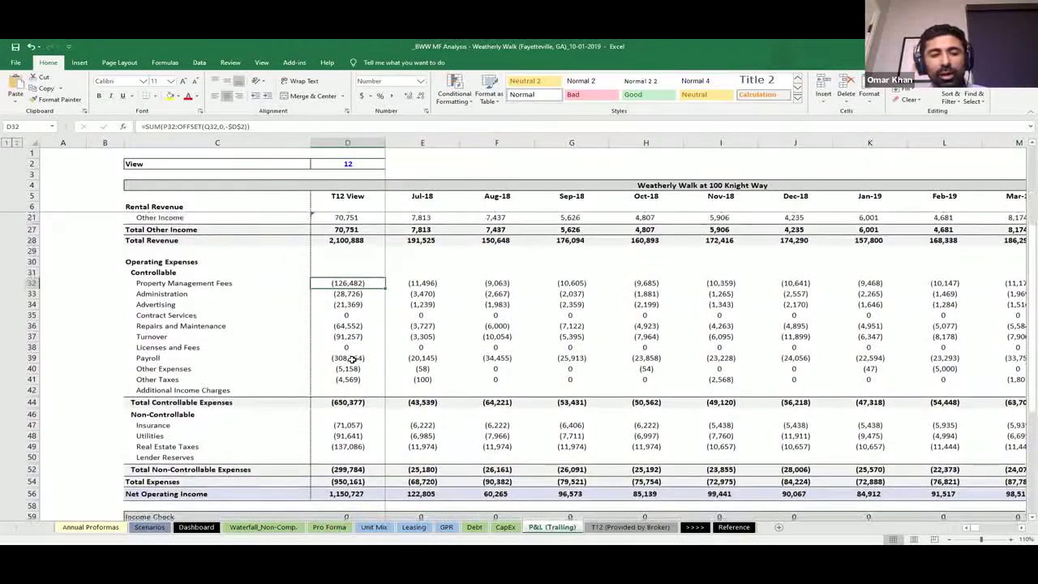
# Calculate property management fees as a share of total revenue in cell D30 with the formula =-D32/D28
pyautogui.press('Up')
pyautogui.press('Up')
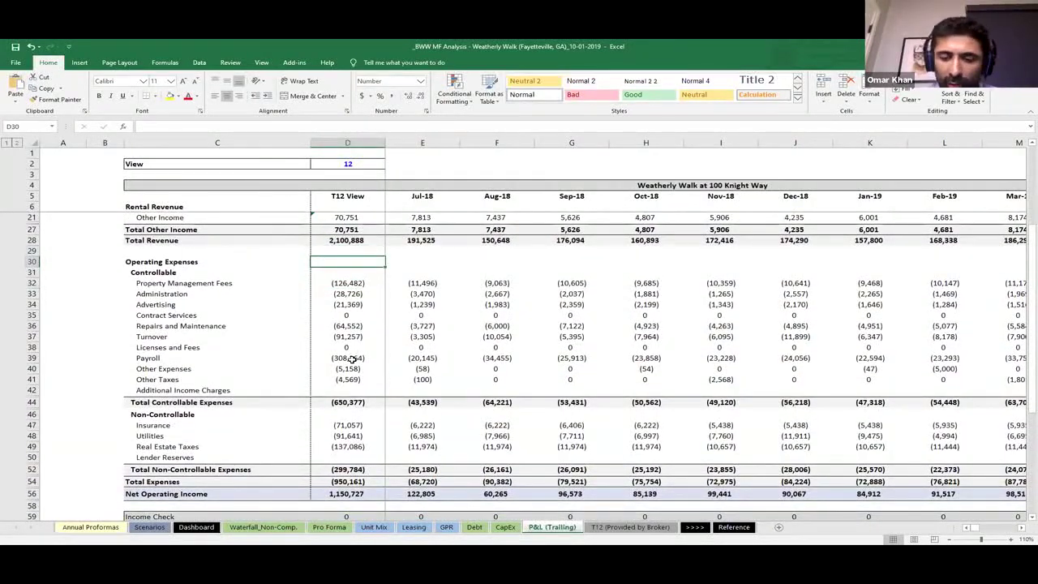
pyautogui.write('=-')
pyautogui.press('Down')
pyautogui.press('Down')
pyautogui.write('/')
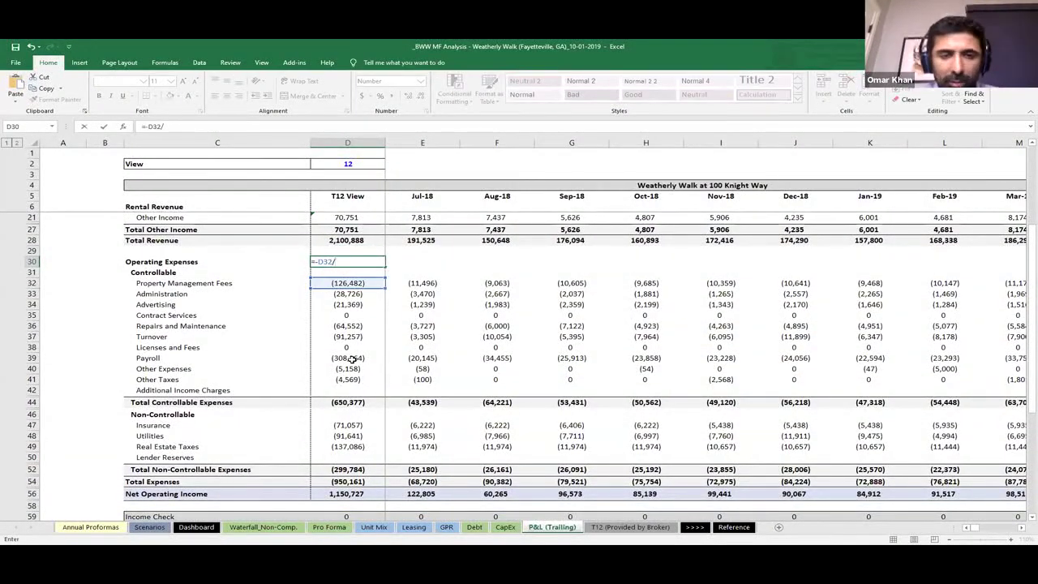
pyautogui.scroll(5, 351, 359)
pyautogui.press('Up')
pyautogui.press('Up')
pyautogui.press('Up')
pyautogui.press('Up')
pyautogui.press('Up')
pyautogui.press('Up')
pyautogui.press('Up')
pyautogui.press('Up')
pyautogui.press('Up')
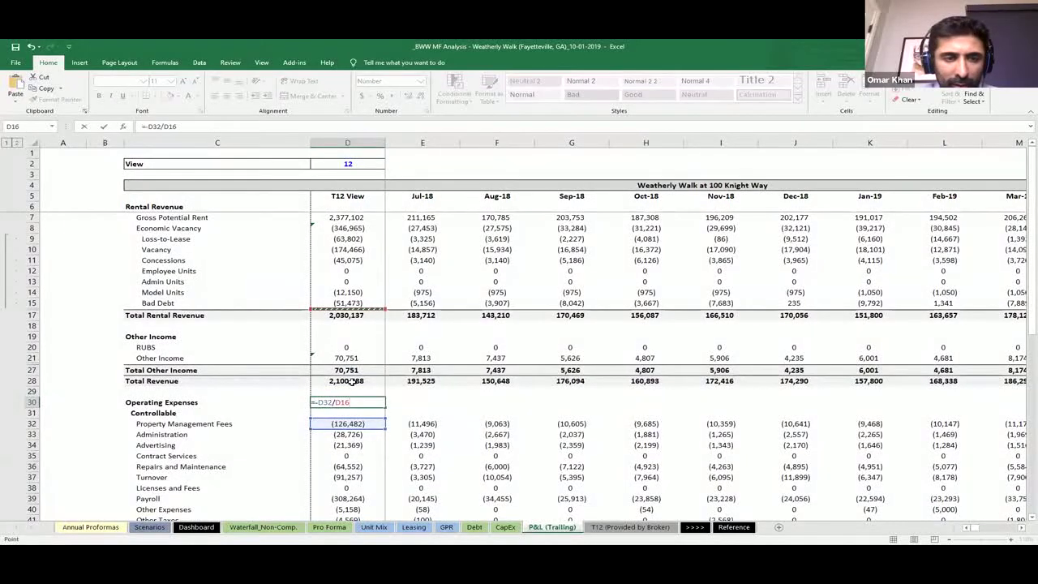
pyautogui.press('Down')
pyautogui.press('Down')
pyautogui.press('Down')
pyautogui.press('Down')
pyautogui.press('Down')
pyautogui.press('Down')
pyautogui.press('Down')
pyautogui.hotkey('ctrl', 'Return')
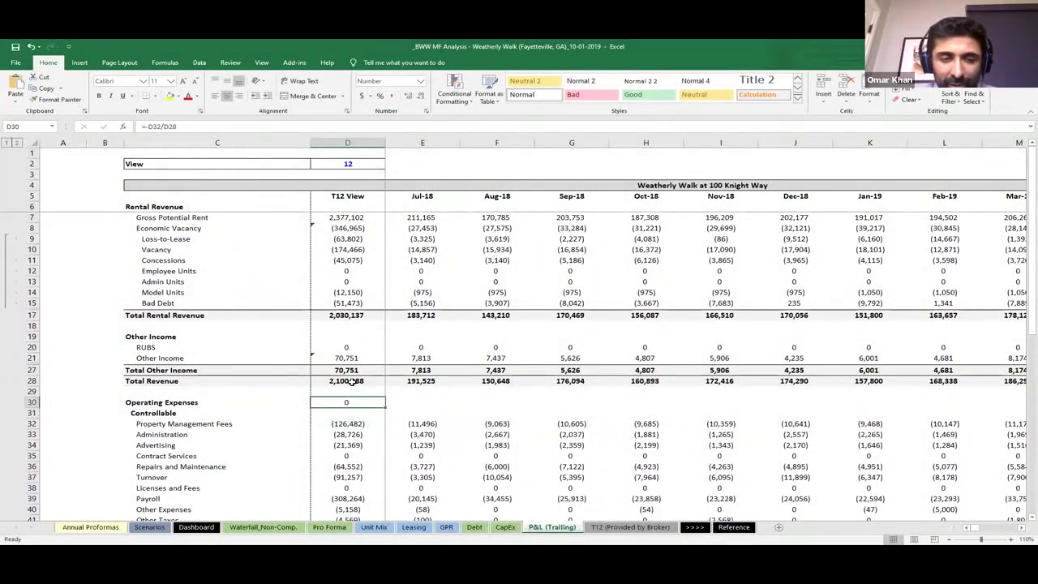
# Format cell D30 as a percentage with one decimal, yellow fill and bold text
pyautogui.click(380, 96)
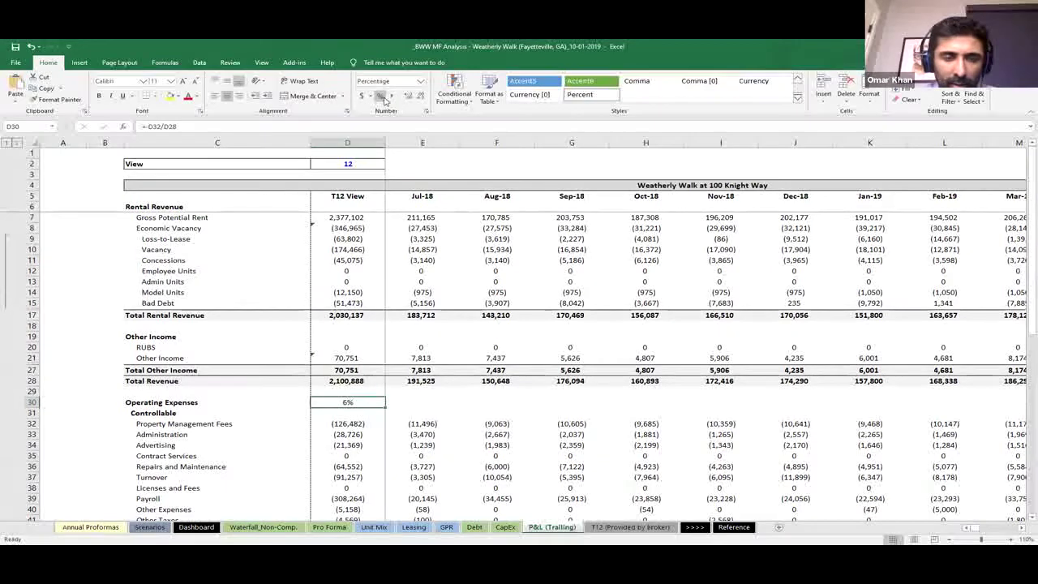
pyautogui.click(408, 95)
pyautogui.click(407, 96)
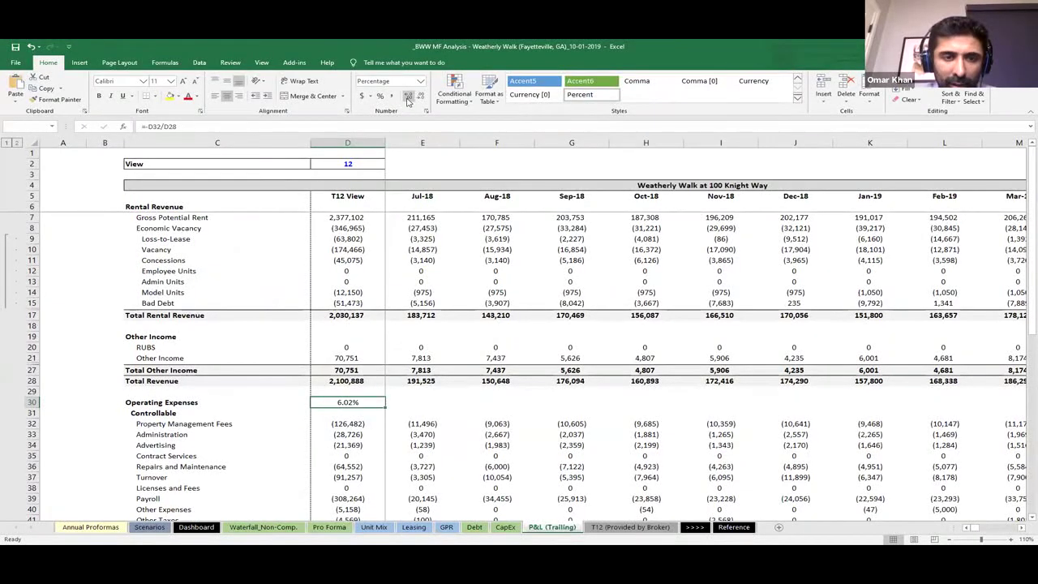
pyautogui.click(170, 96)
pyautogui.click(420, 95)
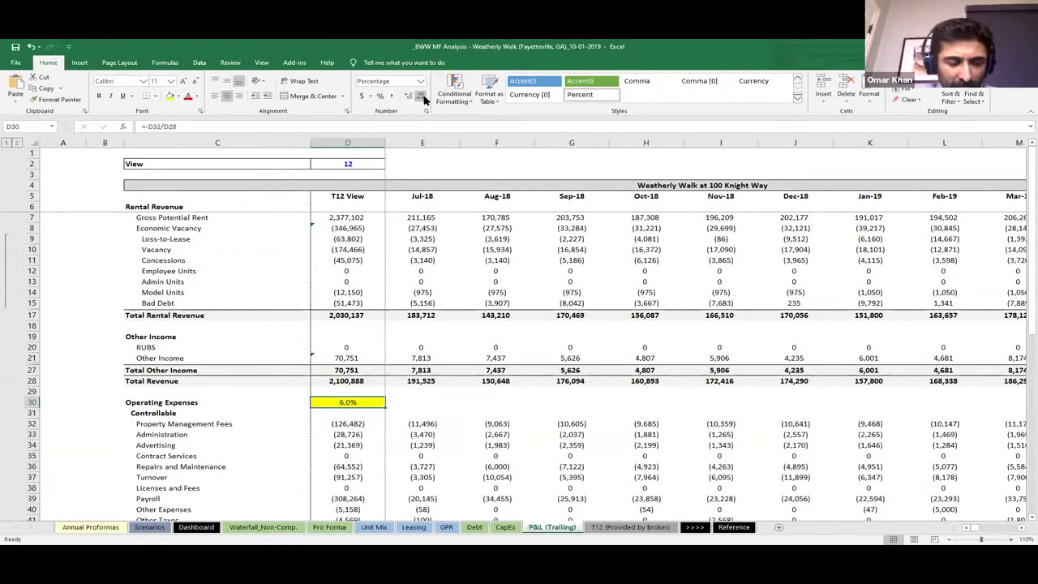
pyautogui.hotkey('ctrl', 'b')
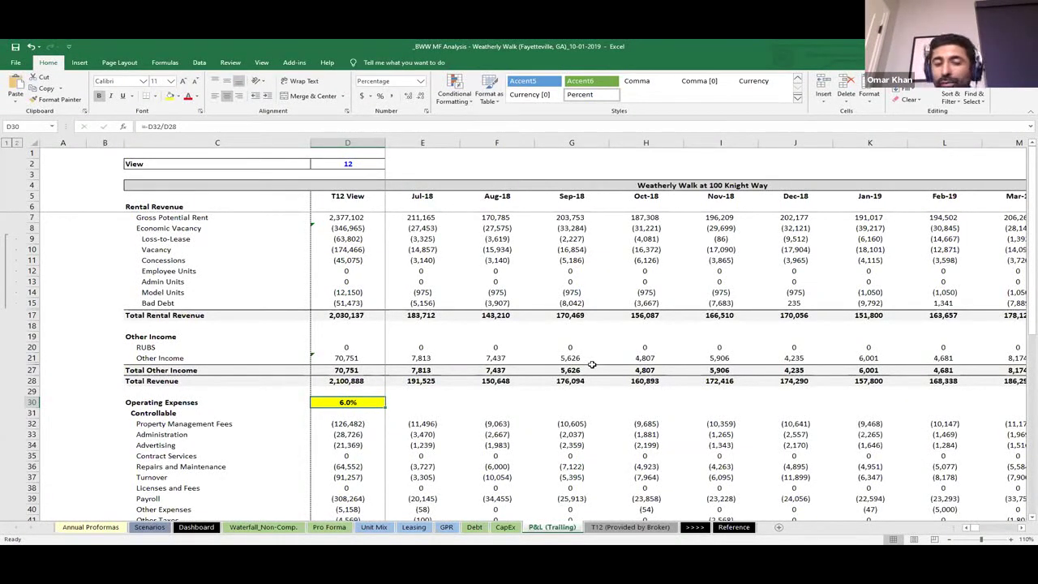
pyautogui.press('Down')
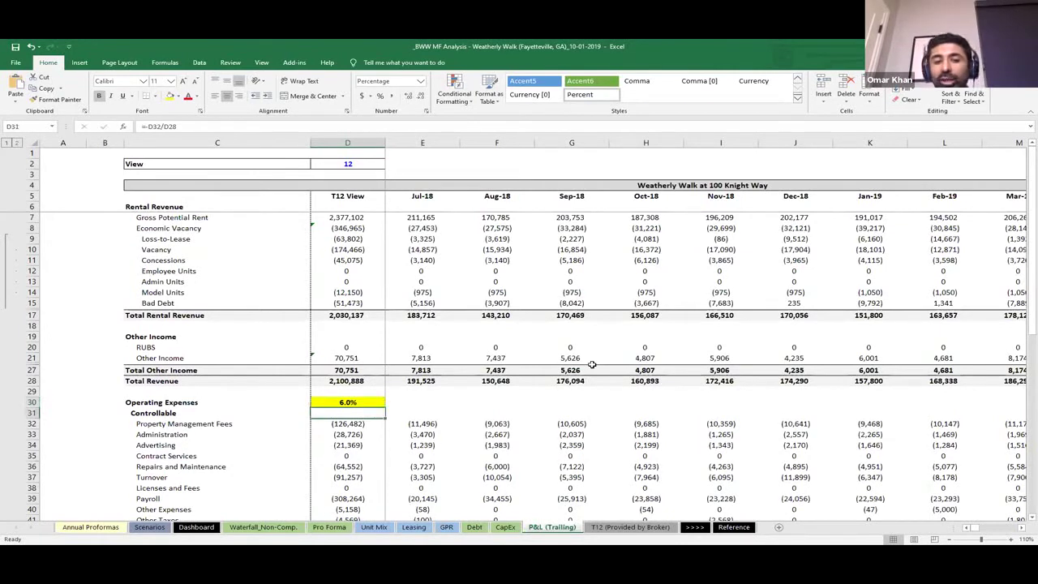
pyautogui.press('Down')
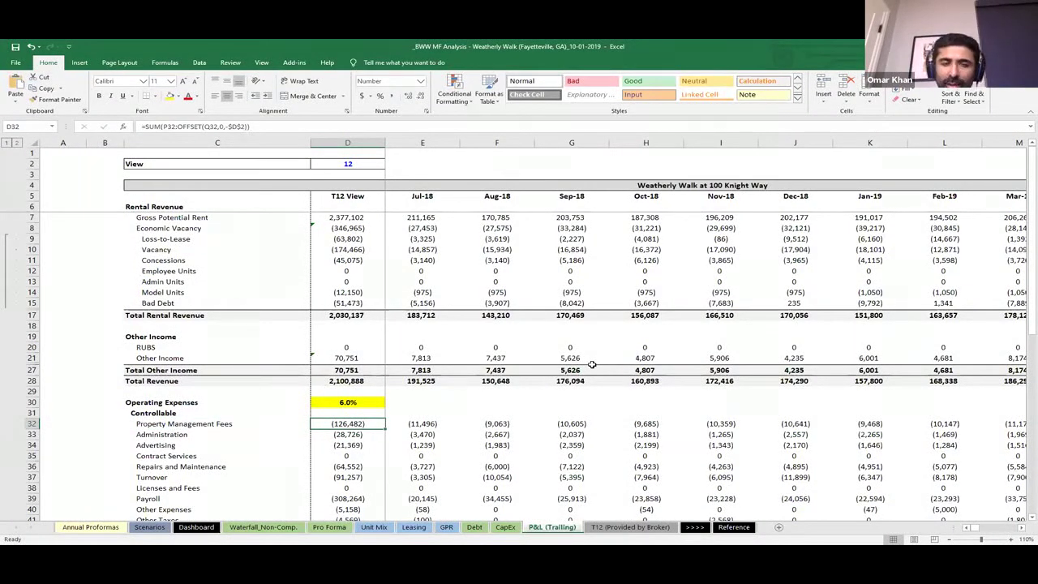
pyautogui.press('Up')
pyautogui.press('Up')
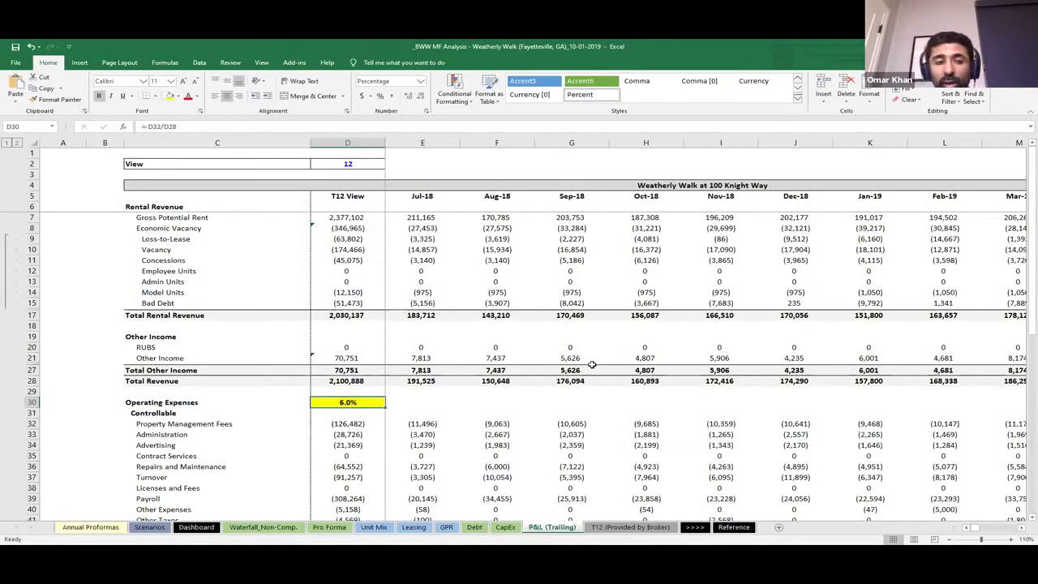
pyautogui.press('Down')
pyautogui.press('Down')
pyautogui.press('Down')
pyautogui.press('Down')
# Select the RUBS row from the T12 View column through Jun-19 to inspect its monthly amounts
pyautogui.press('Up')
pyautogui.press('Up')
pyautogui.press('Up')
pyautogui.press('Up')
pyautogui.press('Up')
pyautogui.press('Up')
pyautogui.press('Up')
pyautogui.press('Up')
pyautogui.press('Up')
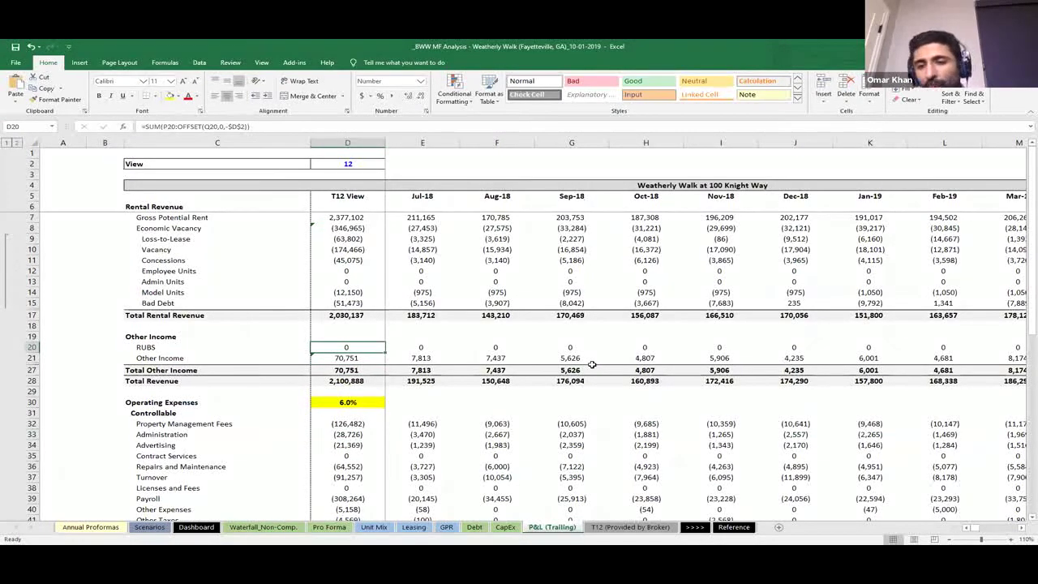
pyautogui.hotkey('ctrl', 'shift', 'Right')
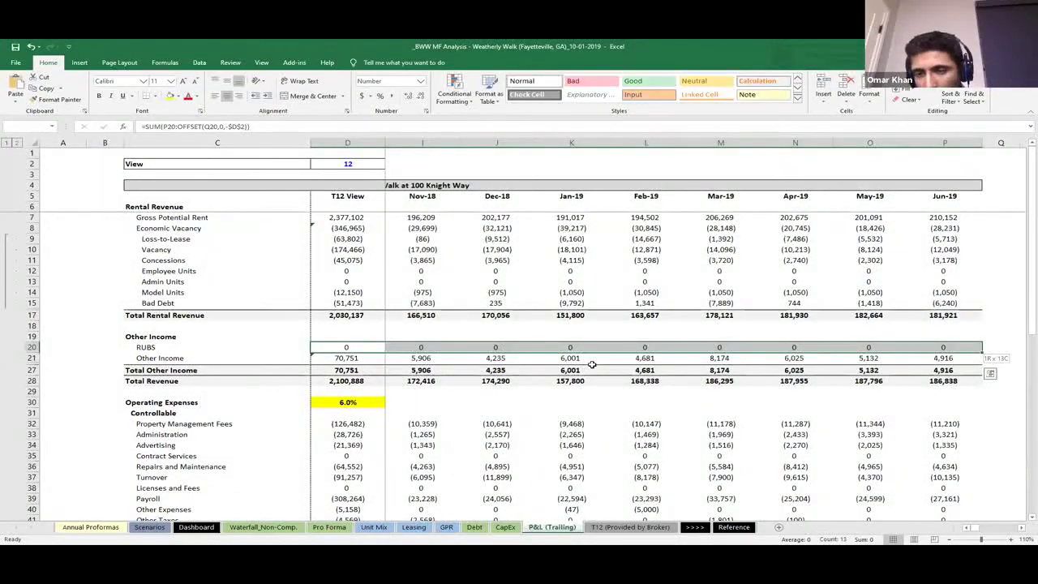
# Review the T12 View column from the RUBS row down to the management fee ratio in cell D30
pyautogui.hotkey('ctrl', 'shift', 'Left')
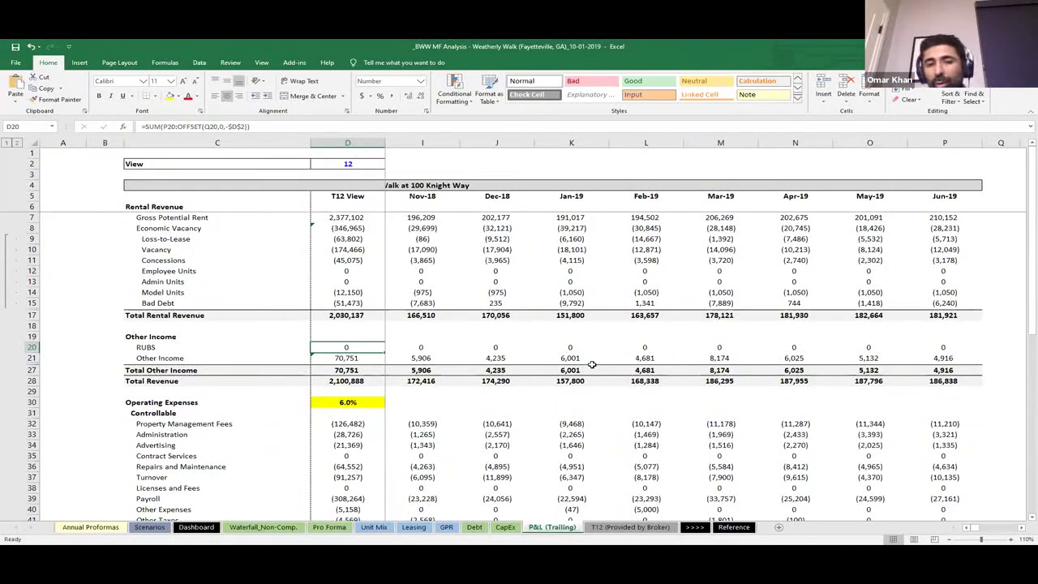
pyautogui.press('Down')
pyautogui.press('Down')
pyautogui.press('Down')
pyautogui.press('Down')
pyautogui.press('Down')
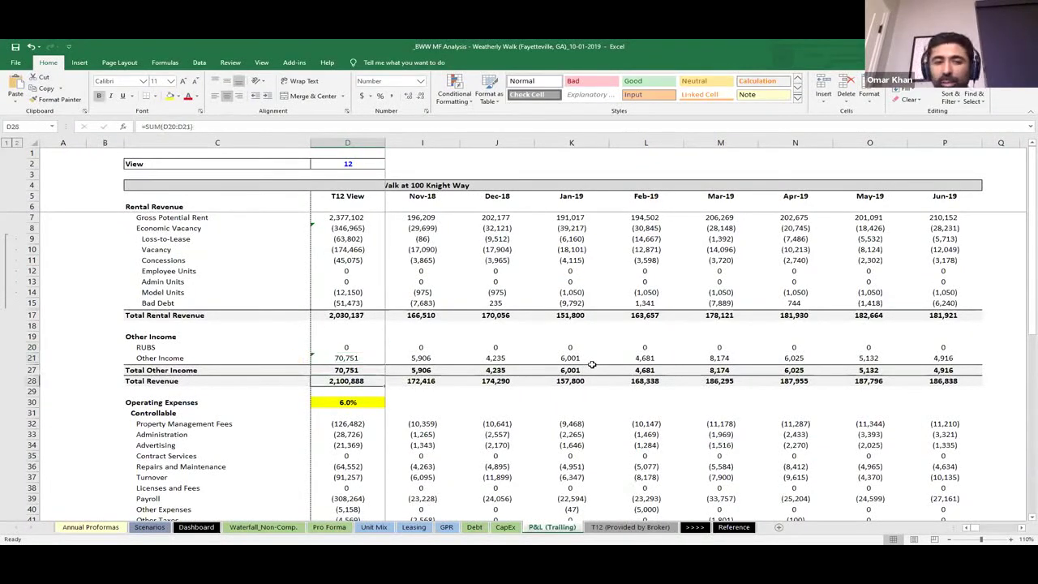
pyautogui.press('Down')
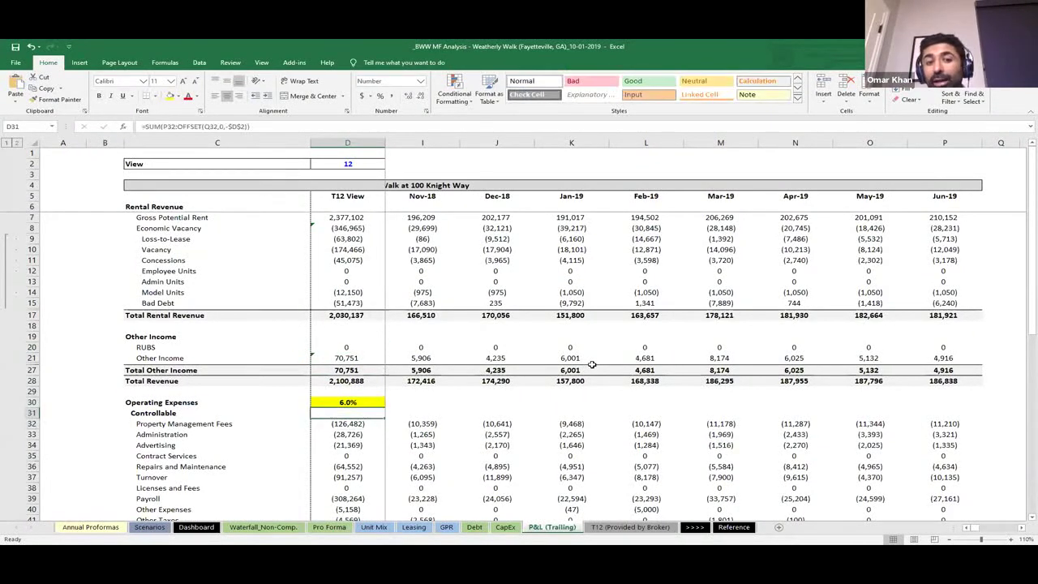
pyautogui.press('Up')
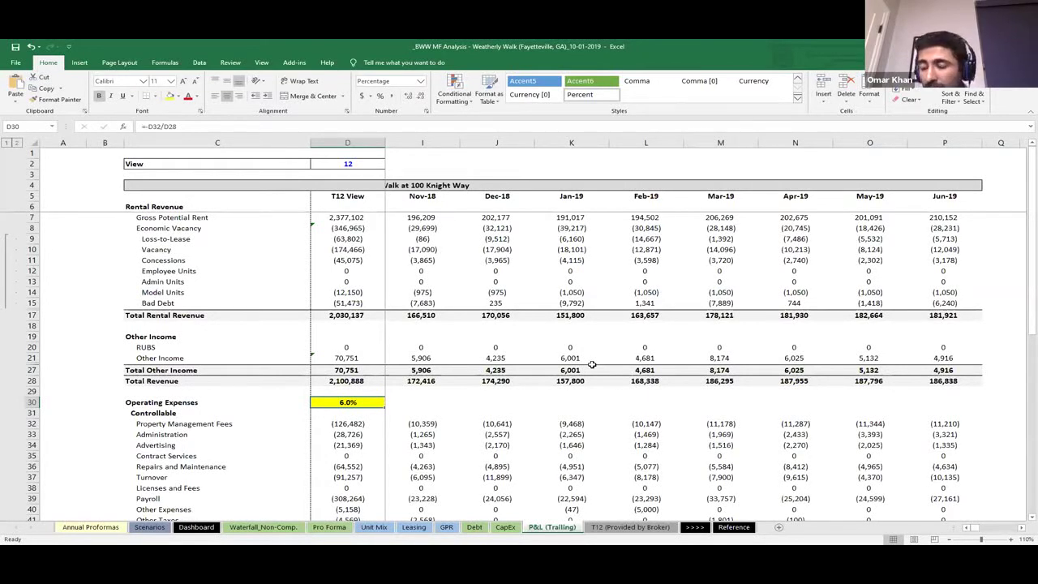
# Examine the T12 View amounts of the controllable expenses from Property Management Fees down to Repairs and Maintenance
pyautogui.press('Down')
pyautogui.press('Down')
pyautogui.press('Down')
pyautogui.press('Down')
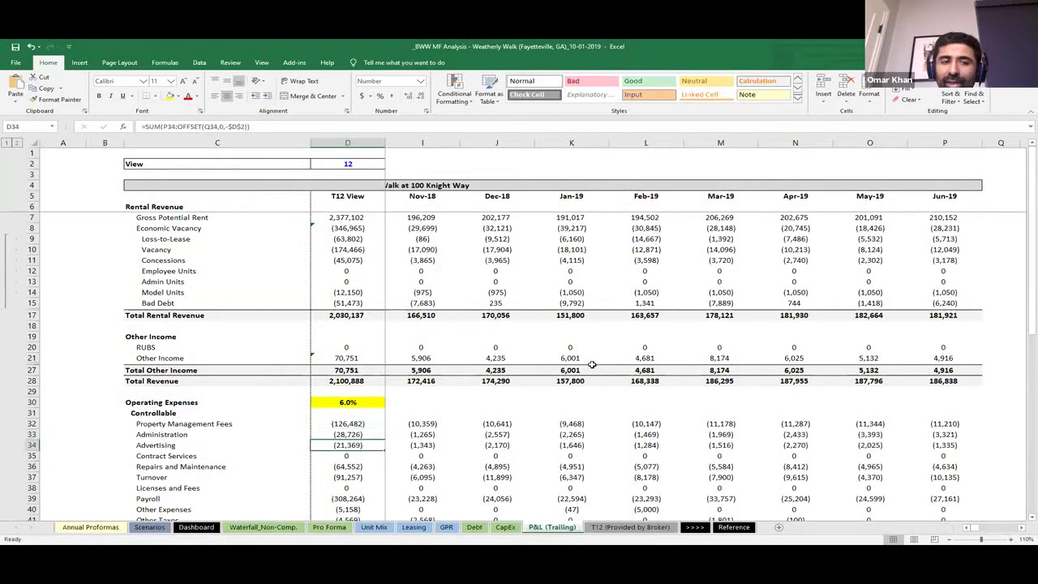
pyautogui.press('Down')
pyautogui.press('Down')
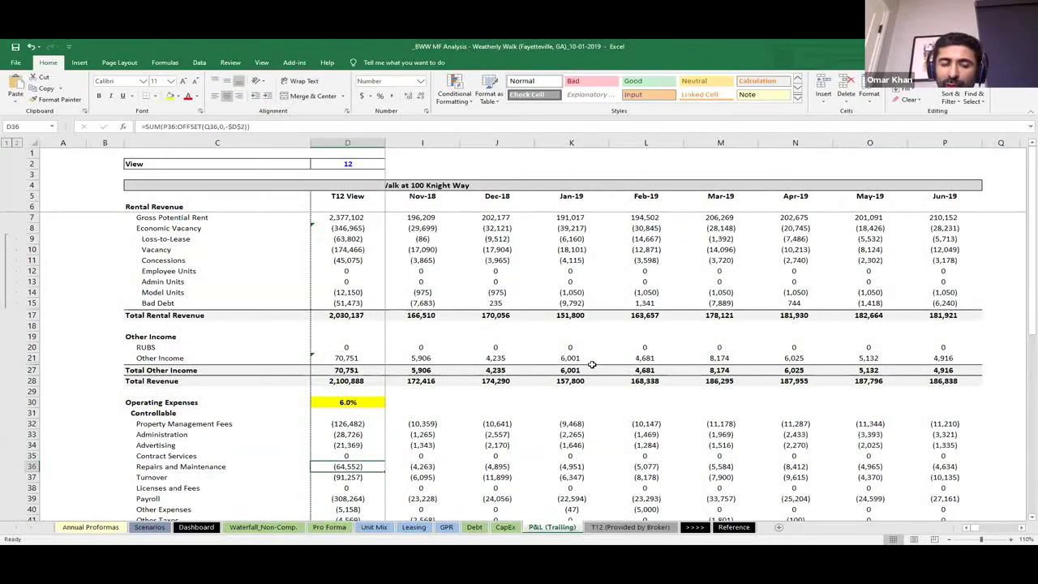
pyautogui.press('Up')
pyautogui.press('Down')
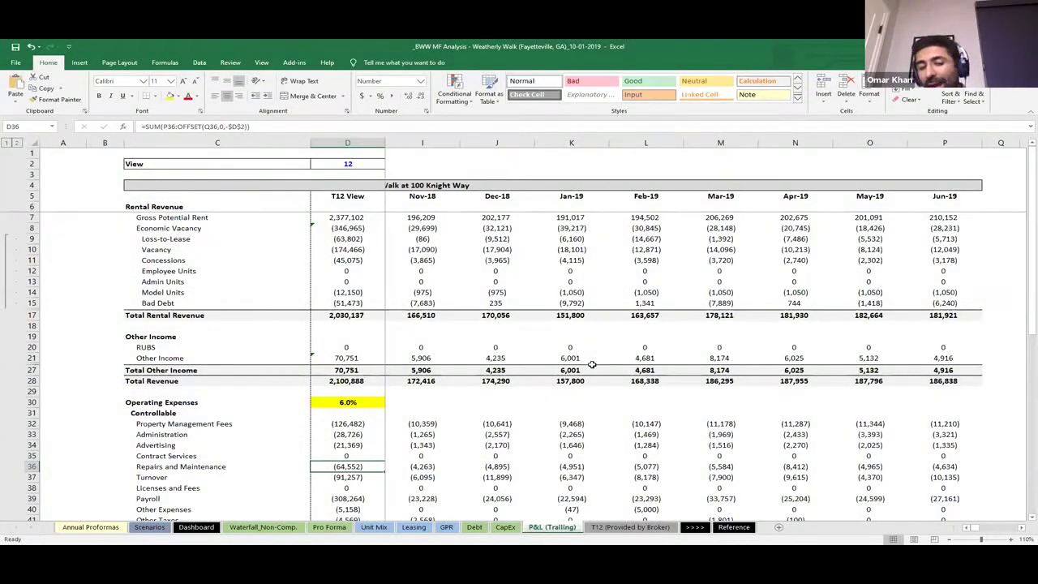
# Review the remaining expense rows down to Real Estate Taxes, with the monthly columns starting at Jul-18 in view
pyautogui.hscroll(-4, 593, 364)
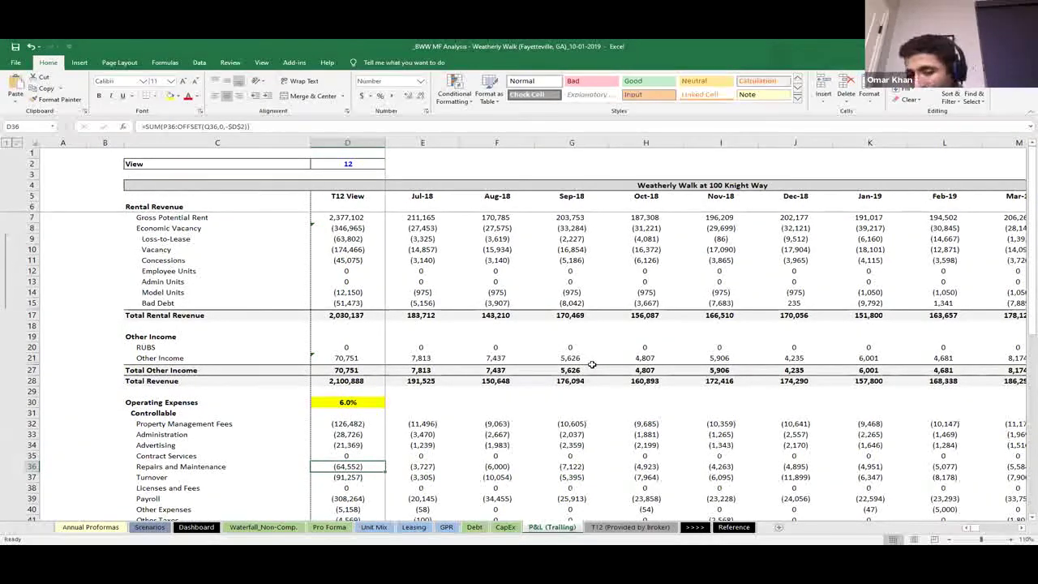
pyautogui.press('Down')
pyautogui.press('Down')
pyautogui.press('Down')
pyautogui.press('Down')
pyautogui.press('Down')
pyautogui.press('Down')
pyautogui.press('Down')
pyautogui.press('Down')
pyautogui.press('Down')
pyautogui.press('Down')
pyautogui.press('Down')
pyautogui.press('Down')
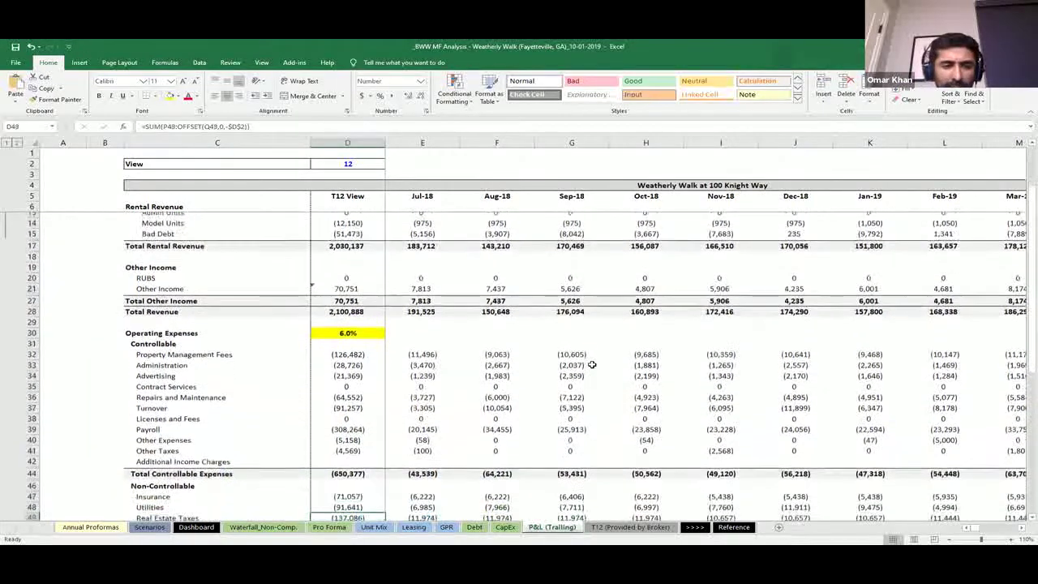
pyautogui.press('Down')
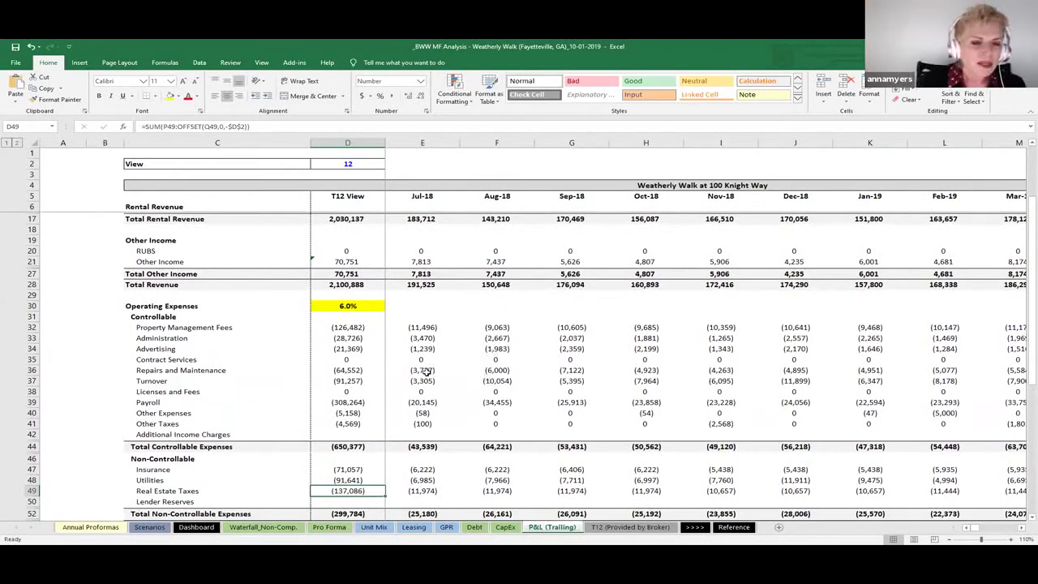
# Inspect the Vacancy and Economic Vacancy rows under Rental Revenue, including their T12 View formulas
pyautogui.scroll(5, 425, 372)
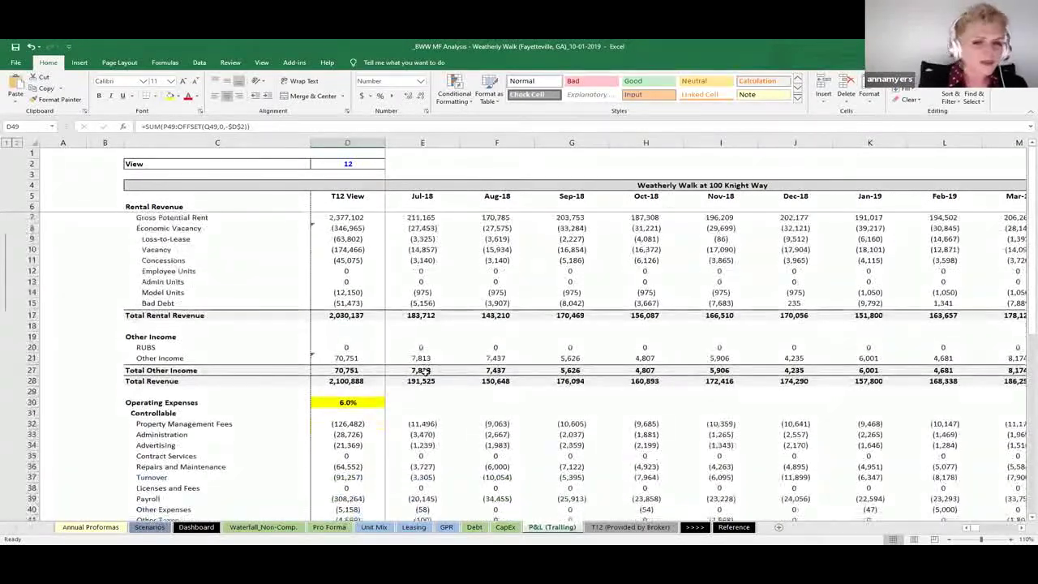
pyautogui.click(348, 252)
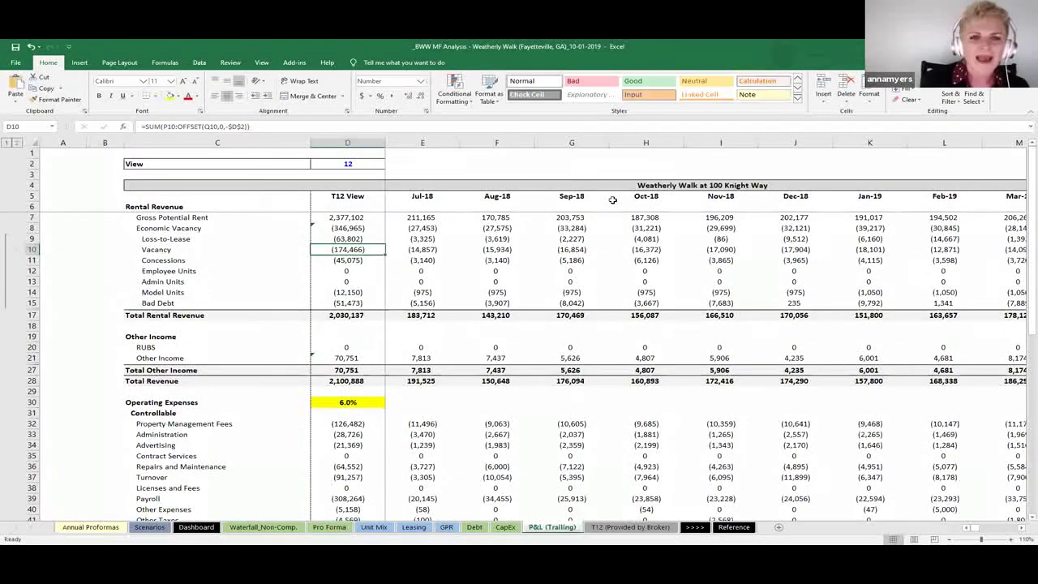
pyautogui.scroll(-1, 541, 323)
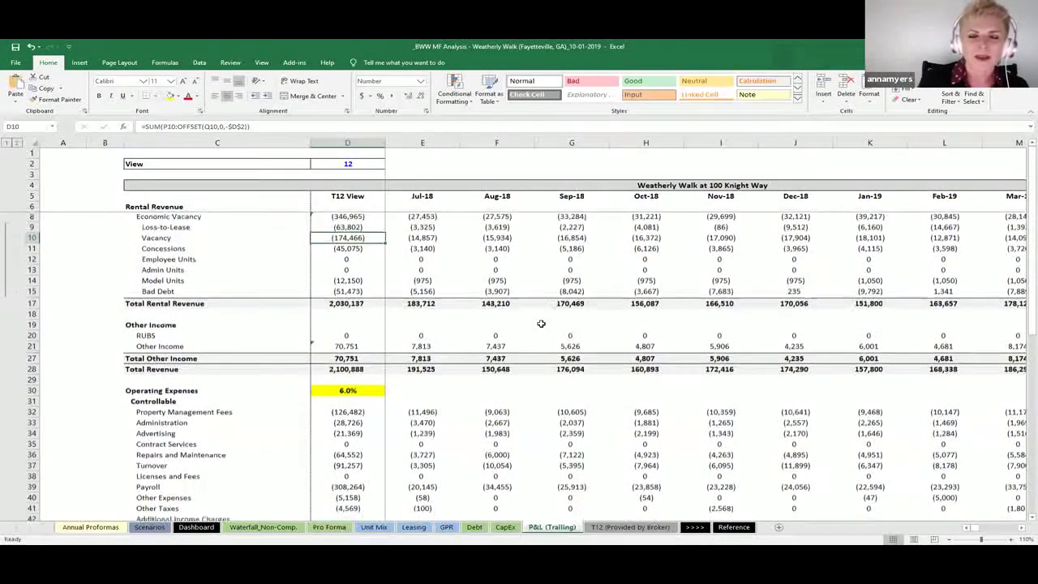
pyautogui.scroll(1, 541, 323)
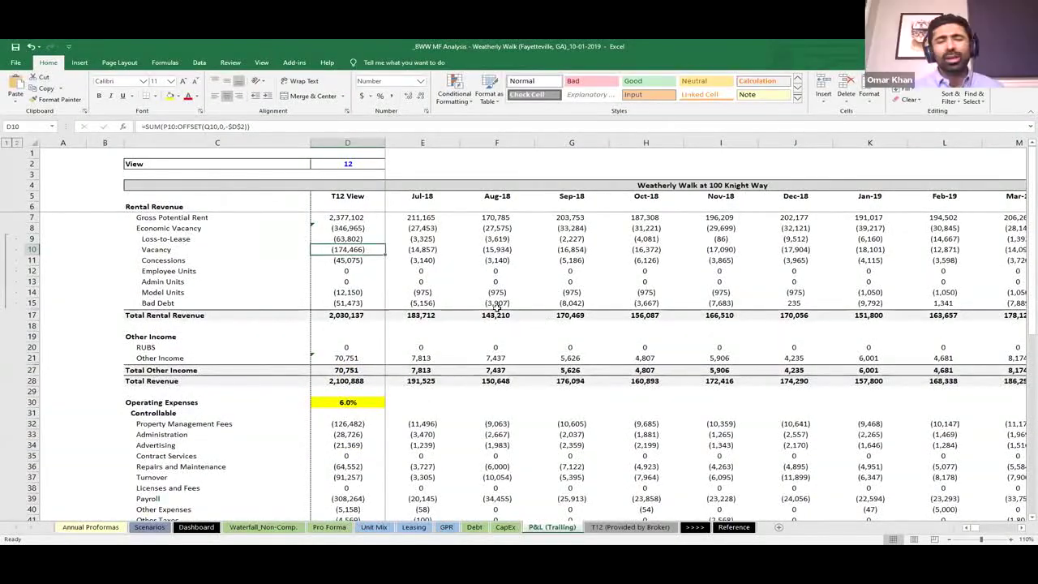
pyautogui.click(315, 227)
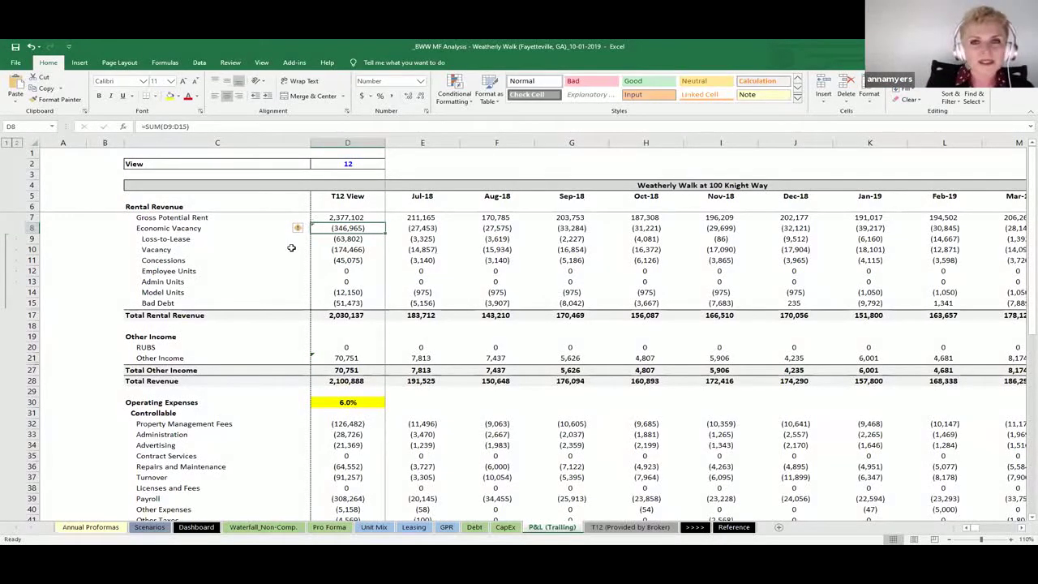
pyautogui.click(292, 249)
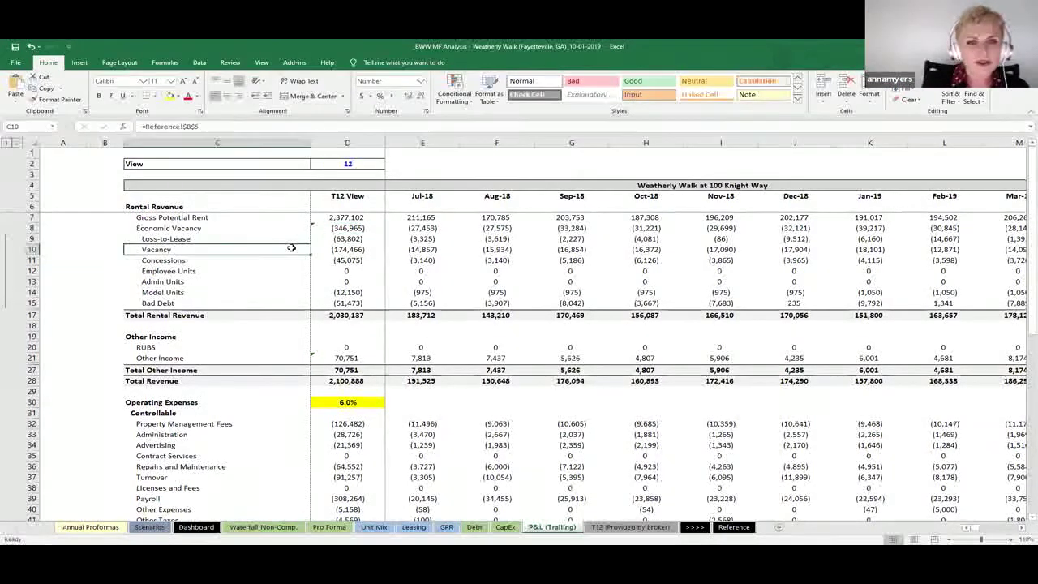
pyautogui.click(89, 249)
pyautogui.press('Left')
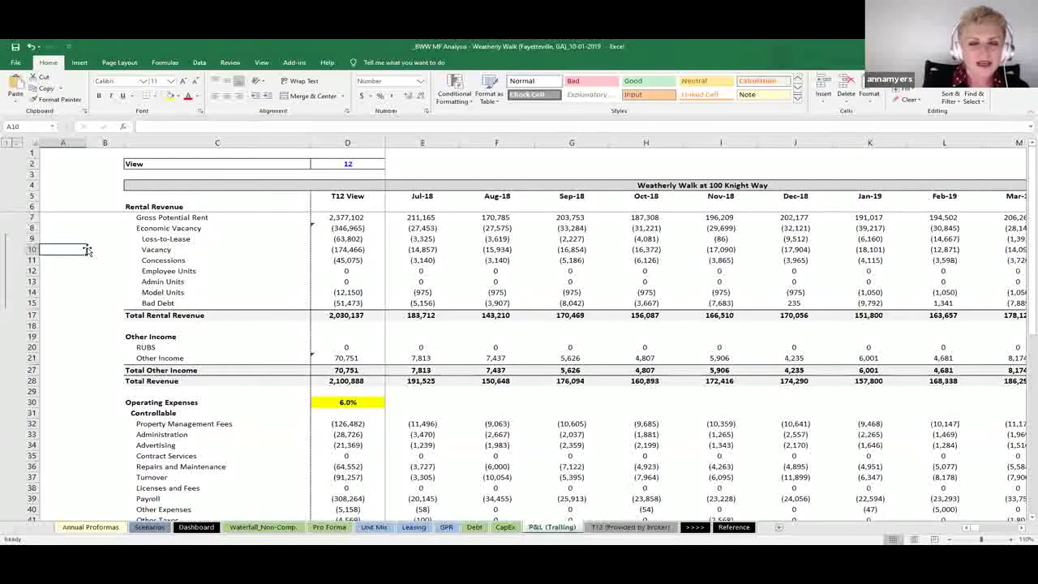
# Bring up the Additional Income section of the Dashboard sheet and enlarge the view to 140%
pyautogui.click(196, 527)
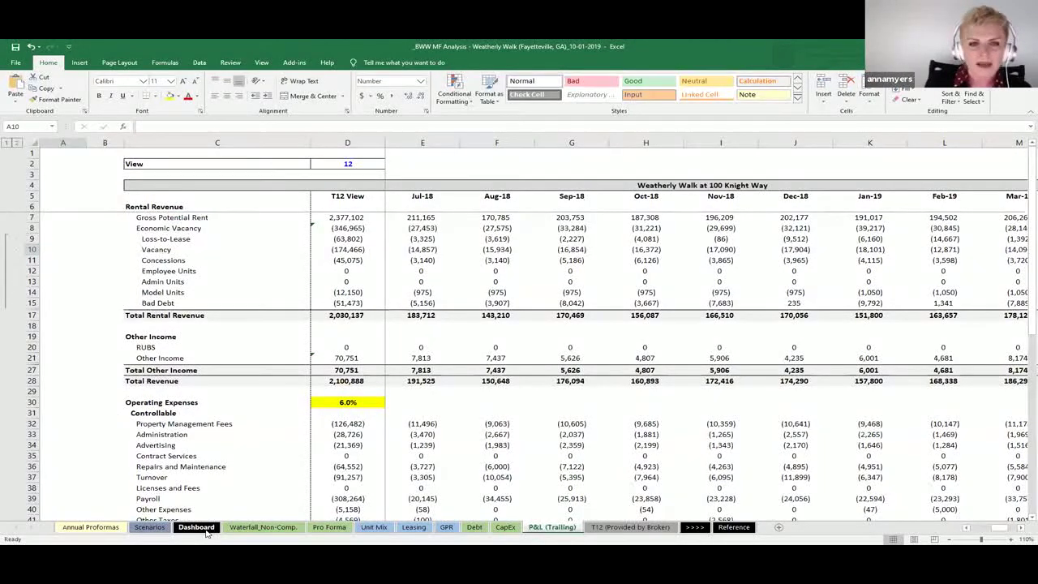
pyautogui.hscroll(-5, 417, 468)
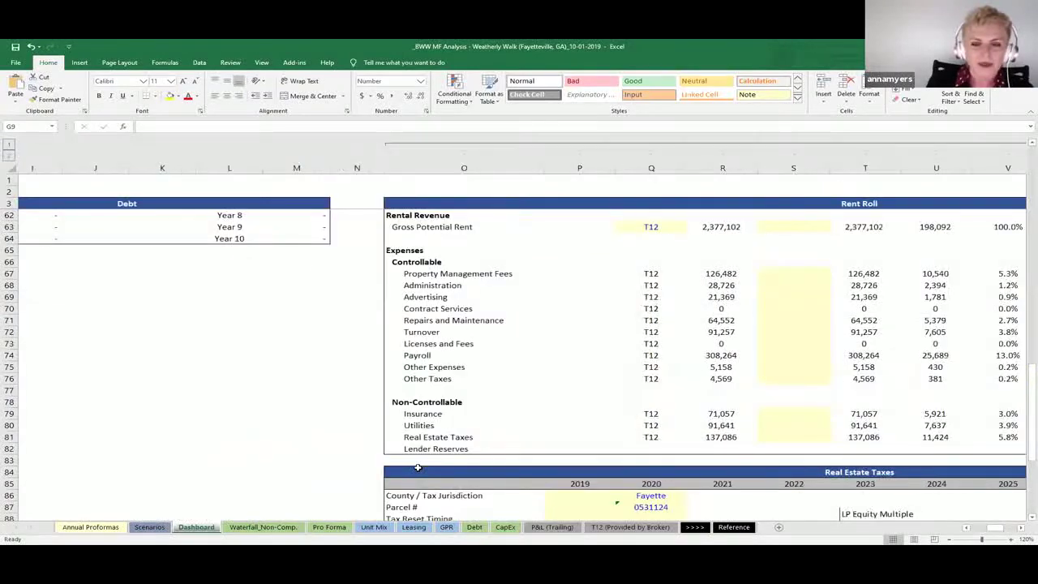
pyautogui.hscroll(-2, 417, 468)
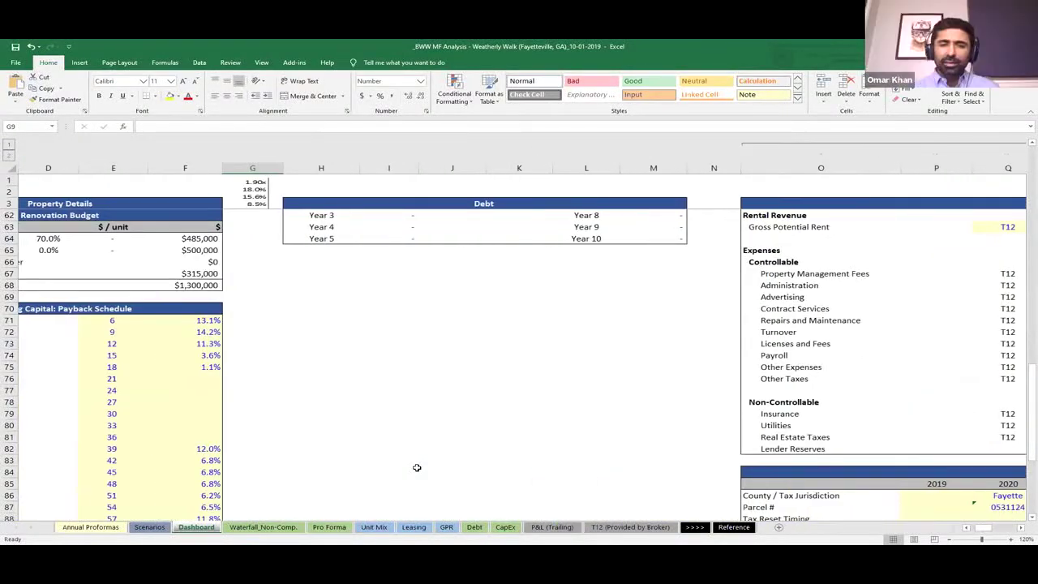
pyautogui.scroll(7, 417, 468)
pyautogui.scroll(4, 417, 468)
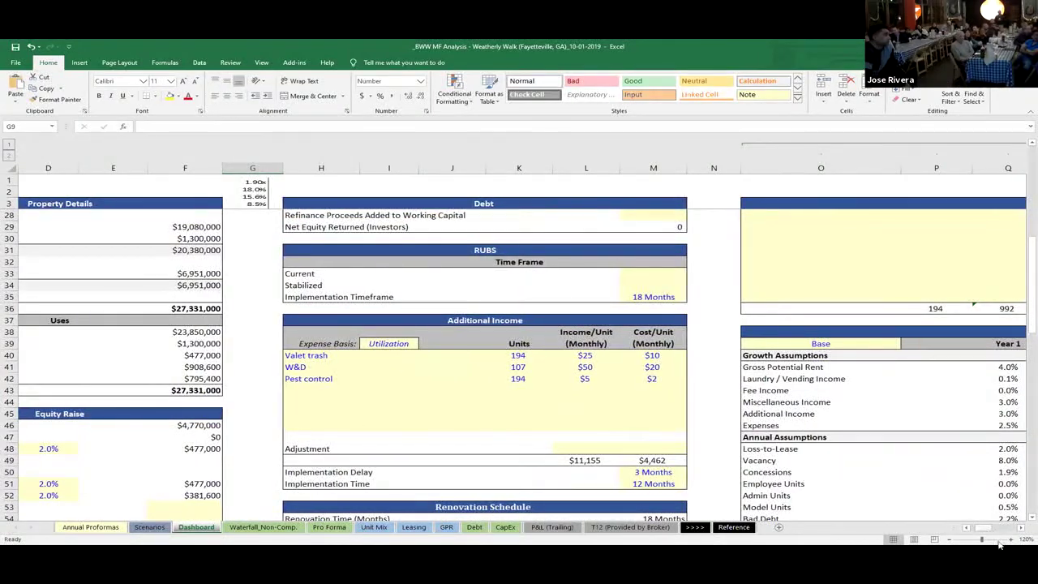
pyautogui.click(1011, 541)
pyautogui.click(1011, 540)
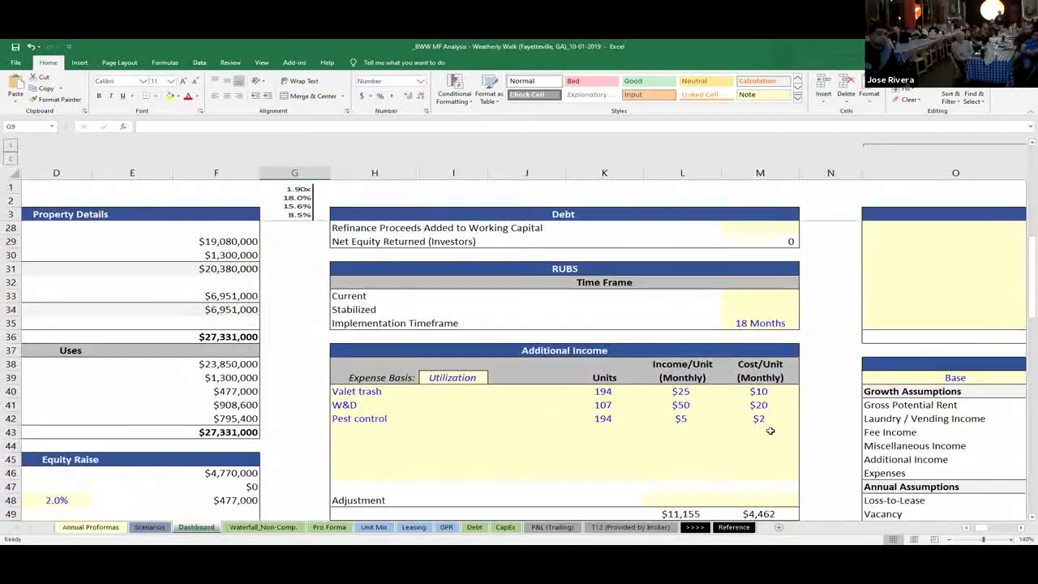
pyautogui.hscroll(2, 770, 431)
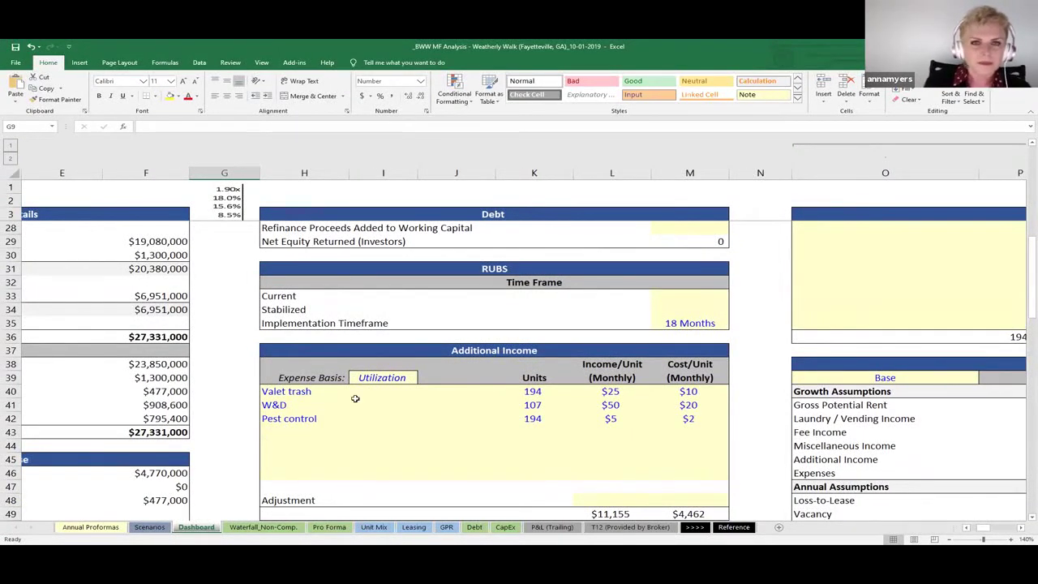
# Examine the Valet trash, W&D and Pest control rows of Additional Income, focusing on the W&D unit count
pyautogui.moveTo(346, 394); pyautogui.dragTo(674, 424)
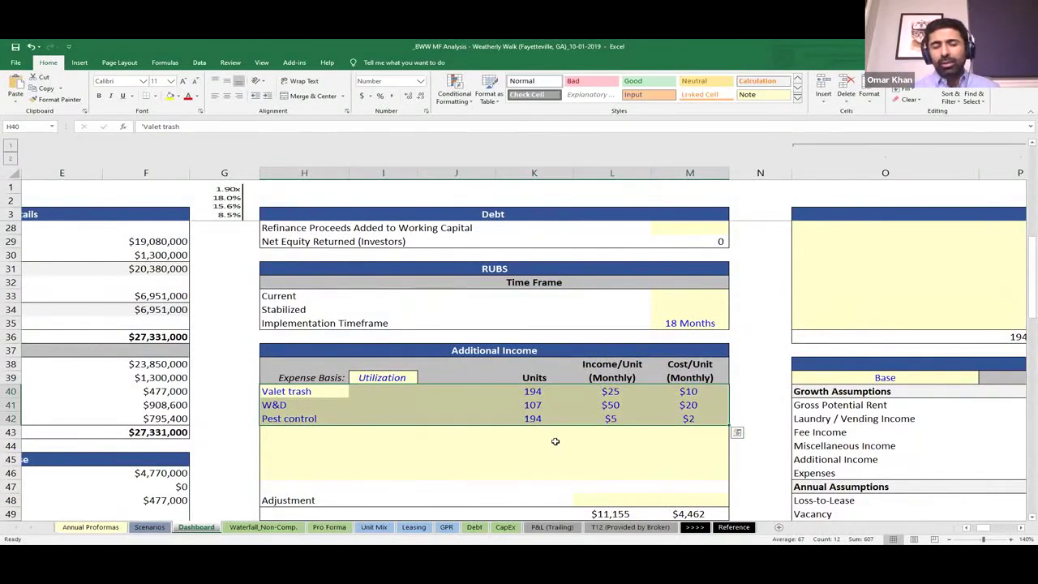
pyautogui.click(373, 406)
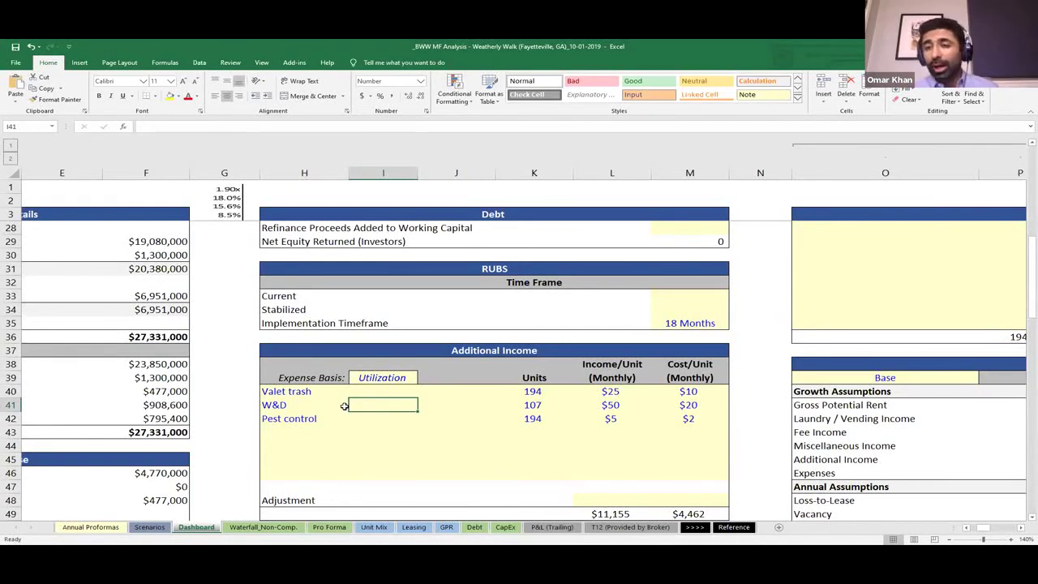
pyautogui.press('Right')
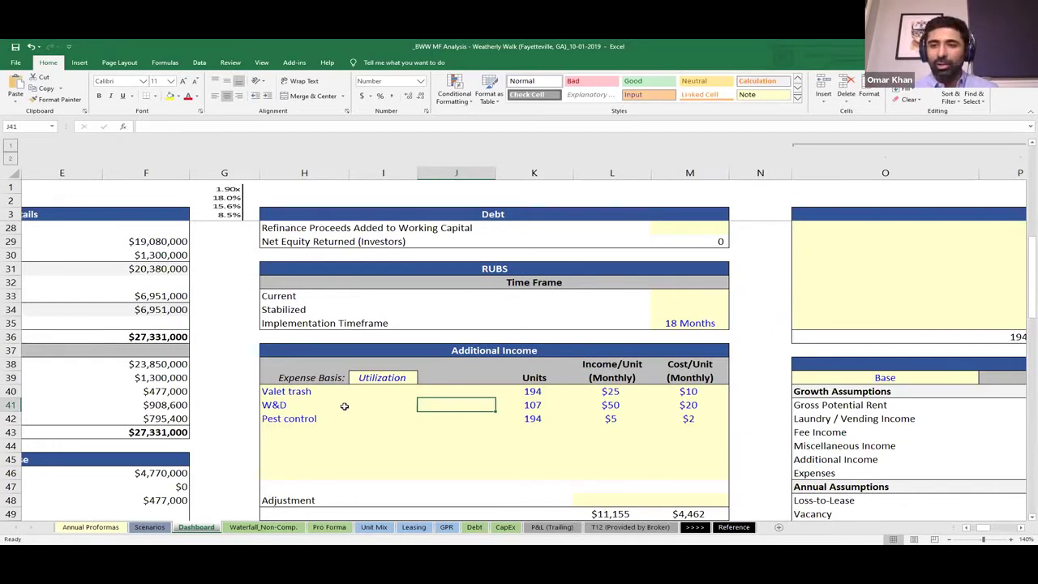
pyautogui.hotkey('shift', 'Right')
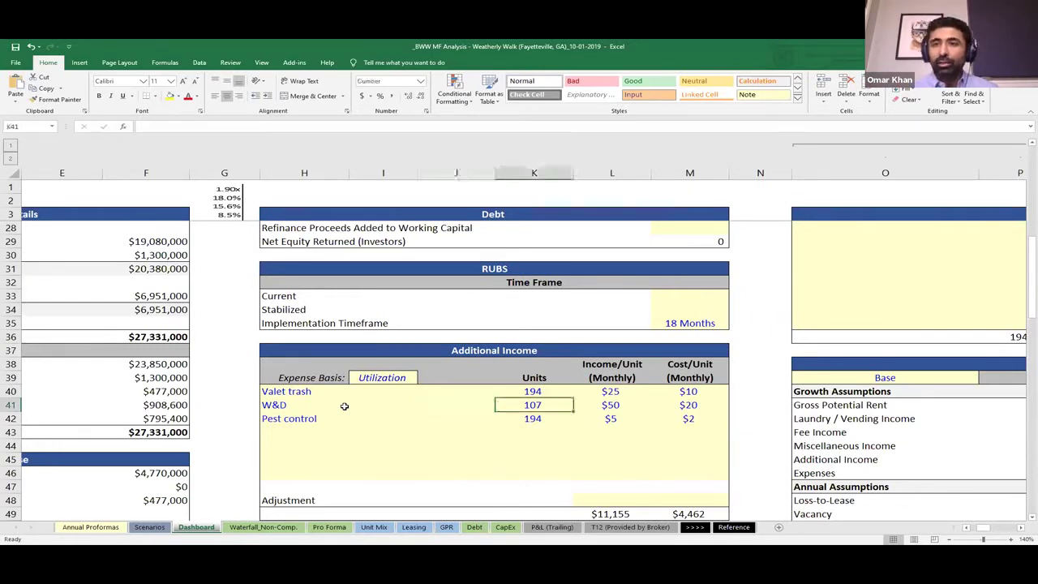
pyautogui.hotkey('shift', 'Left')
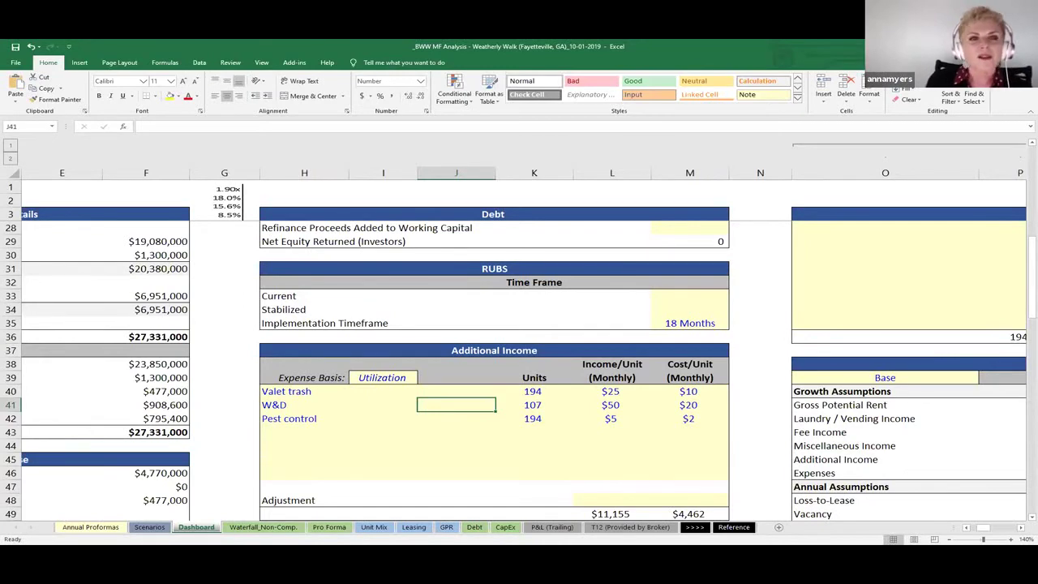
# Review the Dashboard's Property Details and Debt assumptions, followed by the Sources and Uses section
pyautogui.scroll(-1, 341, 354)
pyautogui.scroll(2, 341, 354)
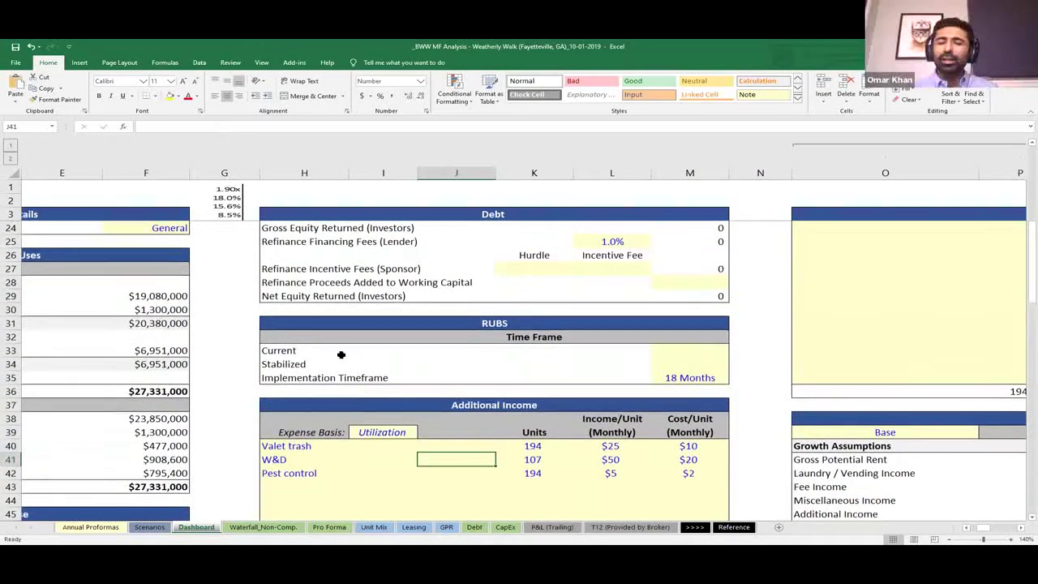
pyautogui.scroll(5, 340, 355)
pyautogui.hscroll(-1, 341, 355)
pyautogui.hscroll(-2, 340, 355)
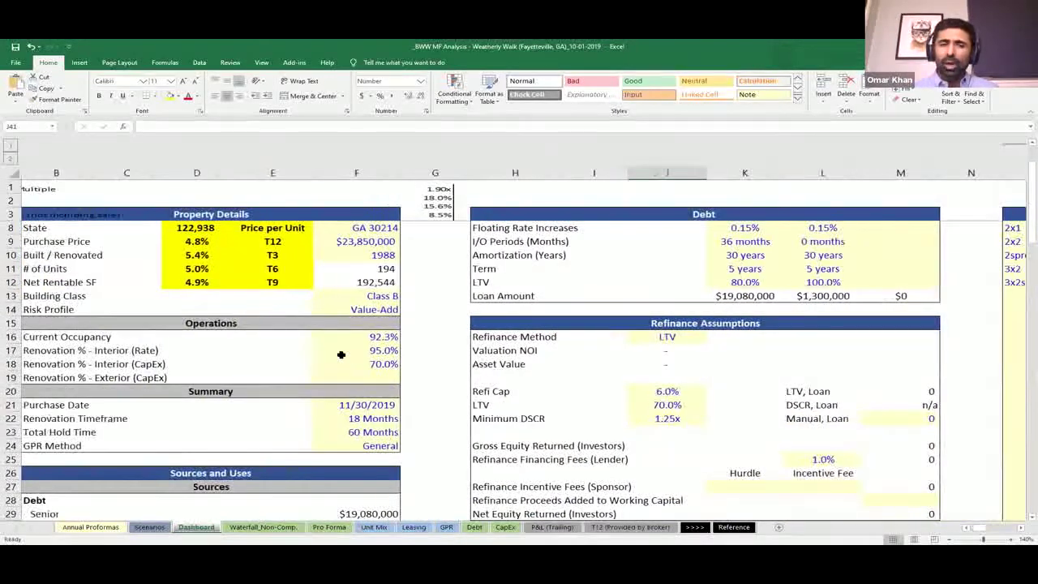
pyautogui.scroll(-5, 341, 354)
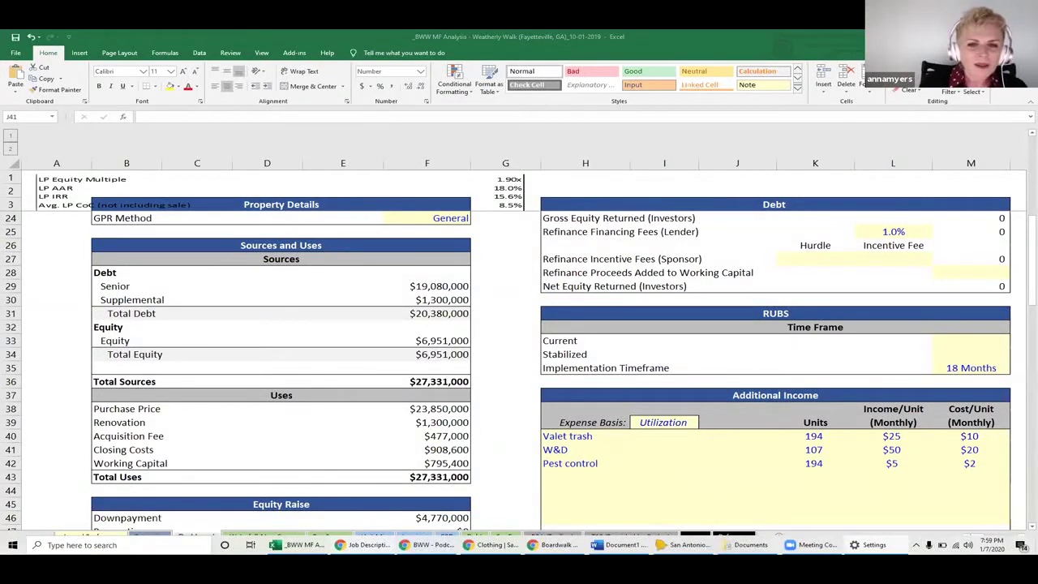
pyautogui.click(505, 272)
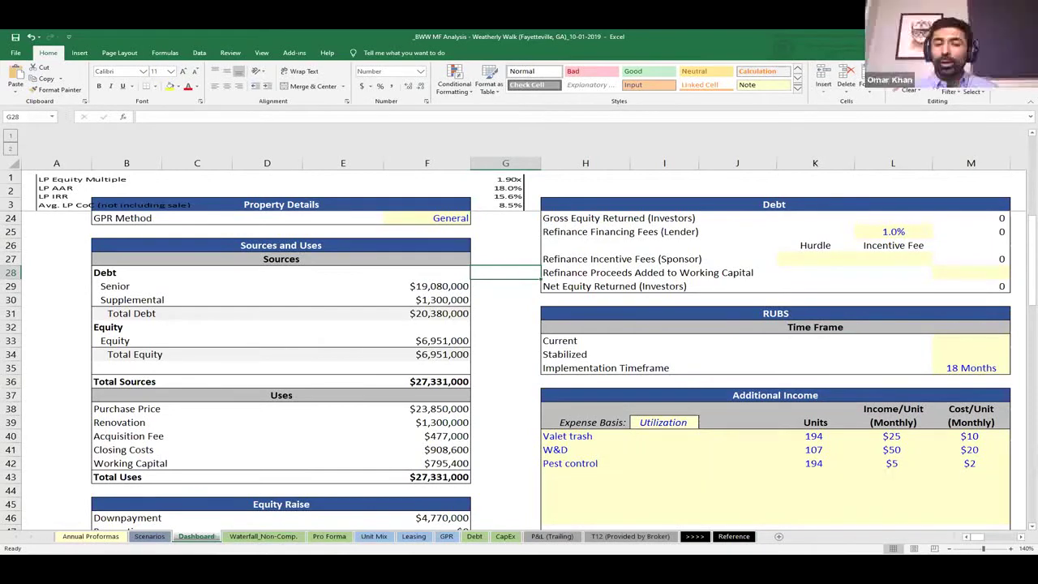
# Examine the Refinance Assumptions on the Dashboard alongside the property's Operations and Summary inputs
pyautogui.scroll(5, 711, 307)
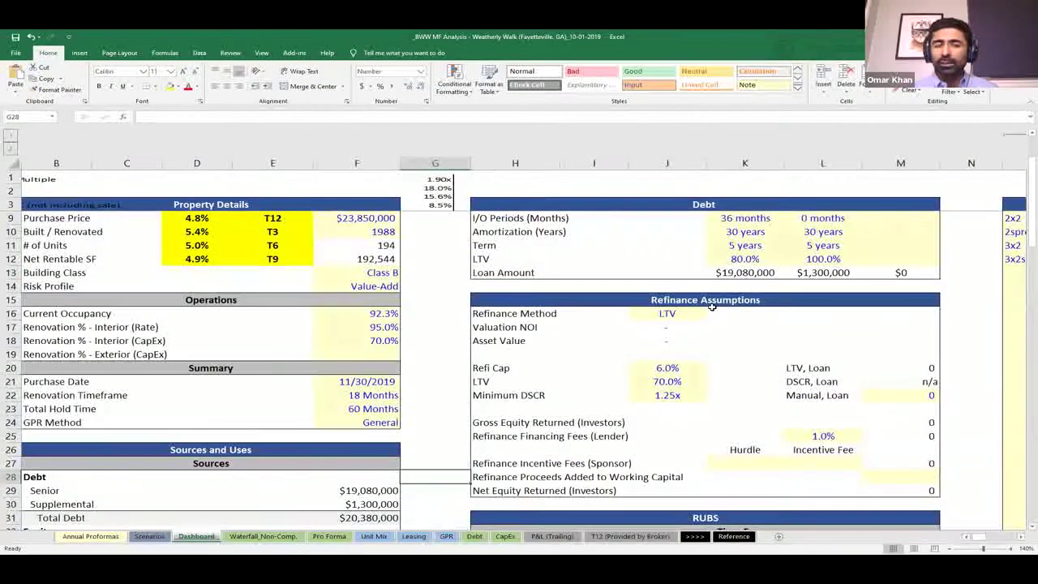
pyautogui.hscroll(2, 711, 307)
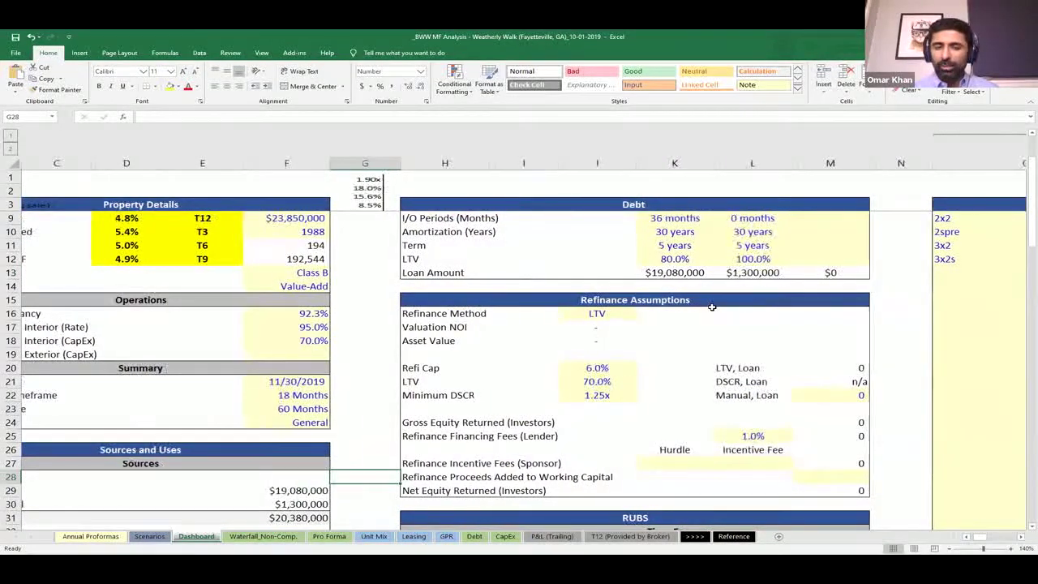
pyautogui.hscroll(-2, 490, 325)
pyautogui.press('Left')
pyautogui.press('Left')
pyautogui.press('Left')
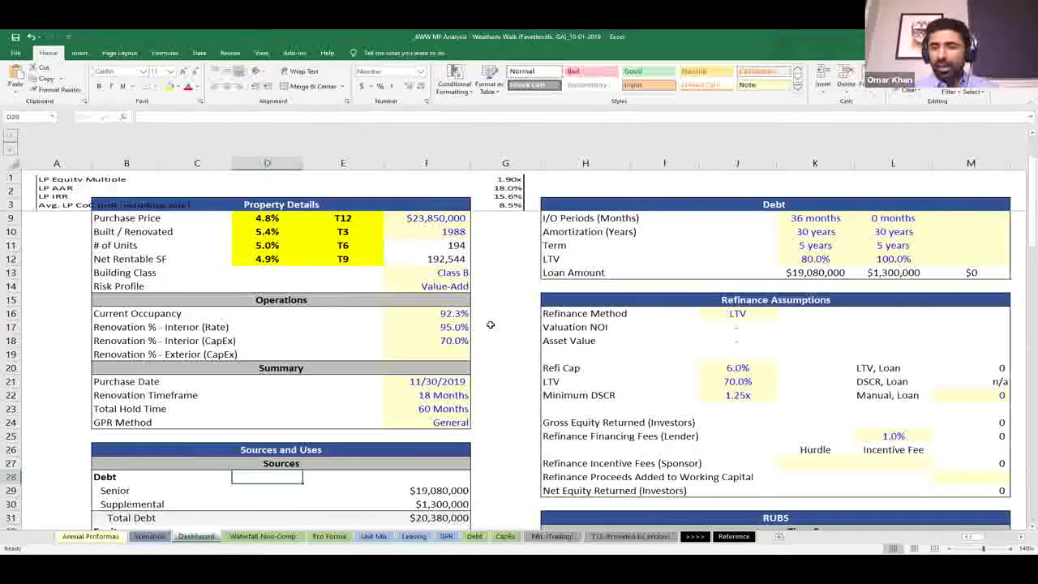
# Examine the Dashboard's Rent Roll, covering floor plans, unit counts and the unrenovated and renovated rents
pyautogui.scroll(2, 490, 325)
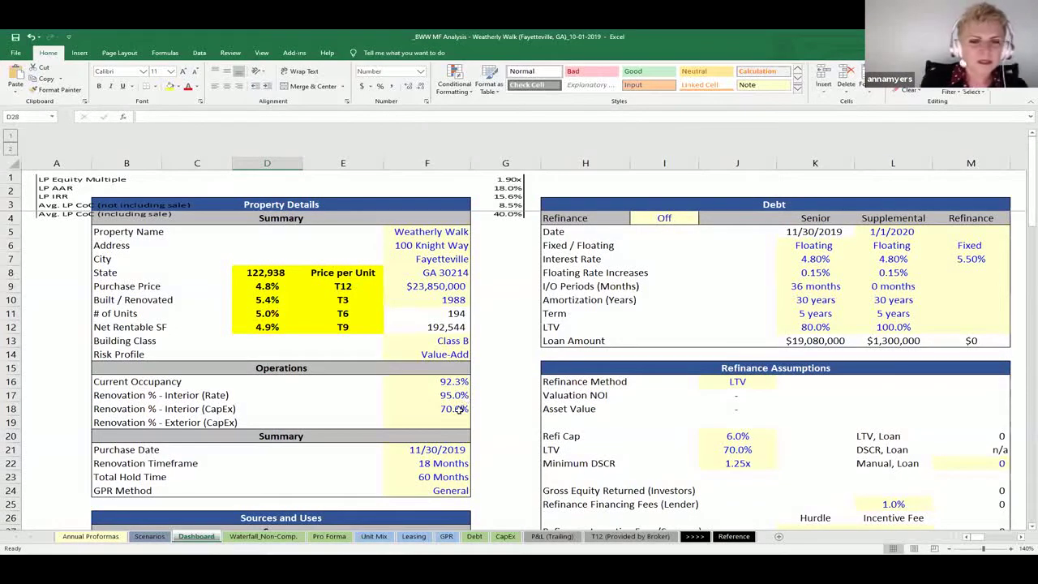
pyautogui.hscroll(3, 631, 351)
pyautogui.hscroll(9, 631, 350)
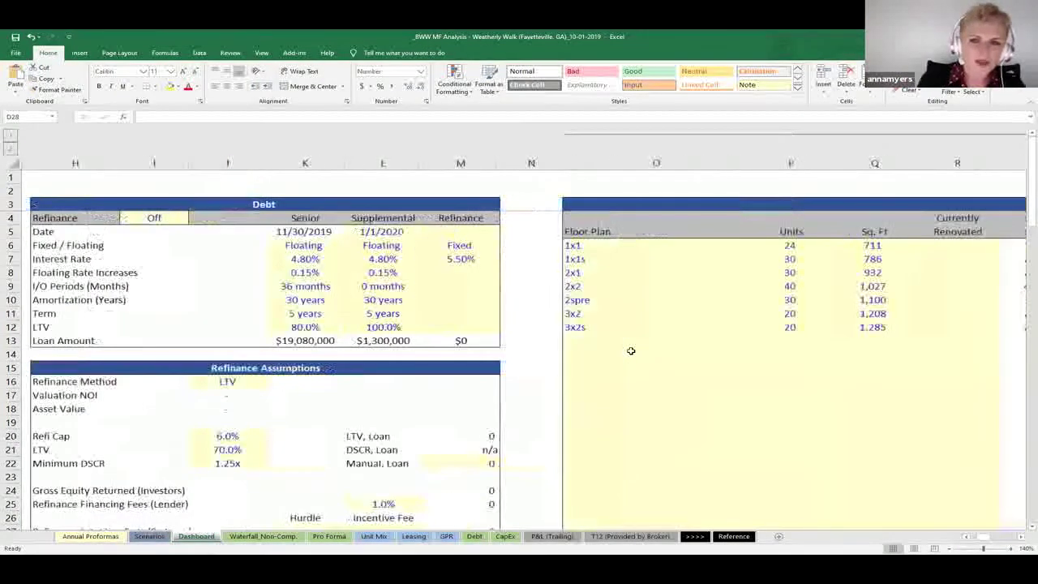
pyautogui.hscroll(-1, 272, 558)
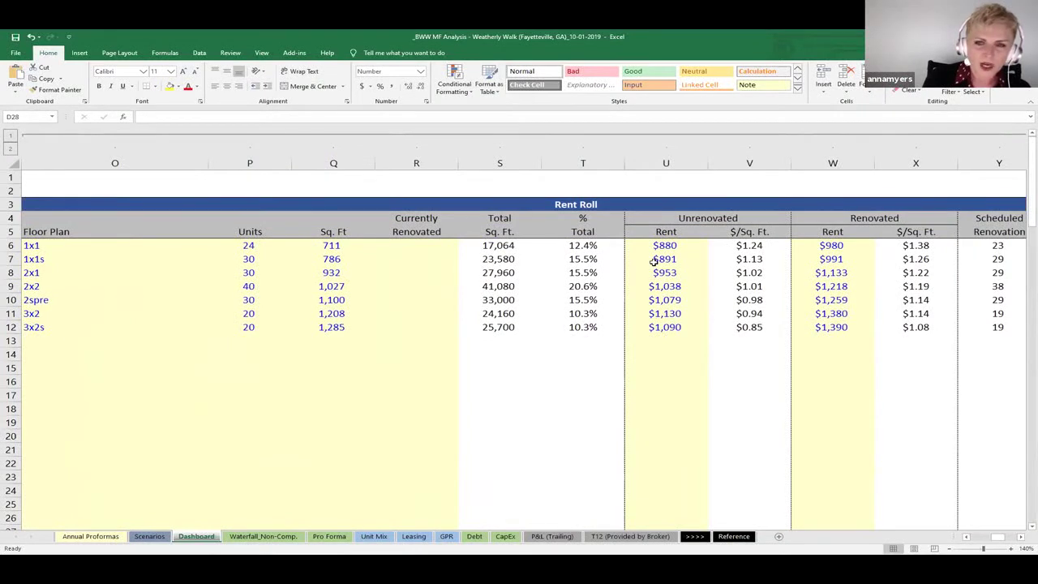
pyautogui.hscroll(-1, 654, 262)
pyautogui.hscroll(1, 654, 262)
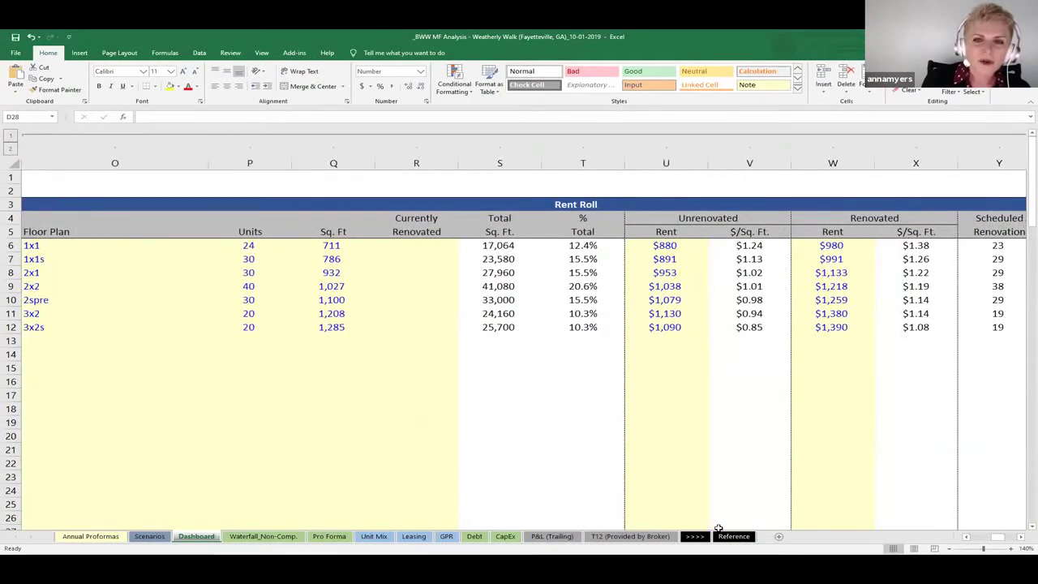
# Switch to Chrome's Google results for Weatherly Walk and open the property's location map in a new tab
pyautogui.click(728, 375)
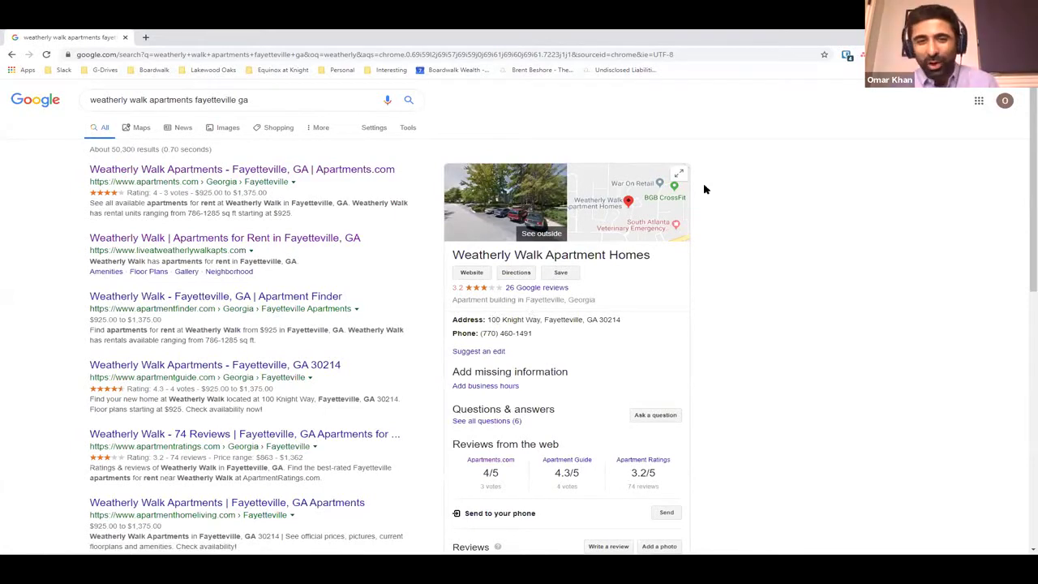
pyautogui.middleClick(638, 234)
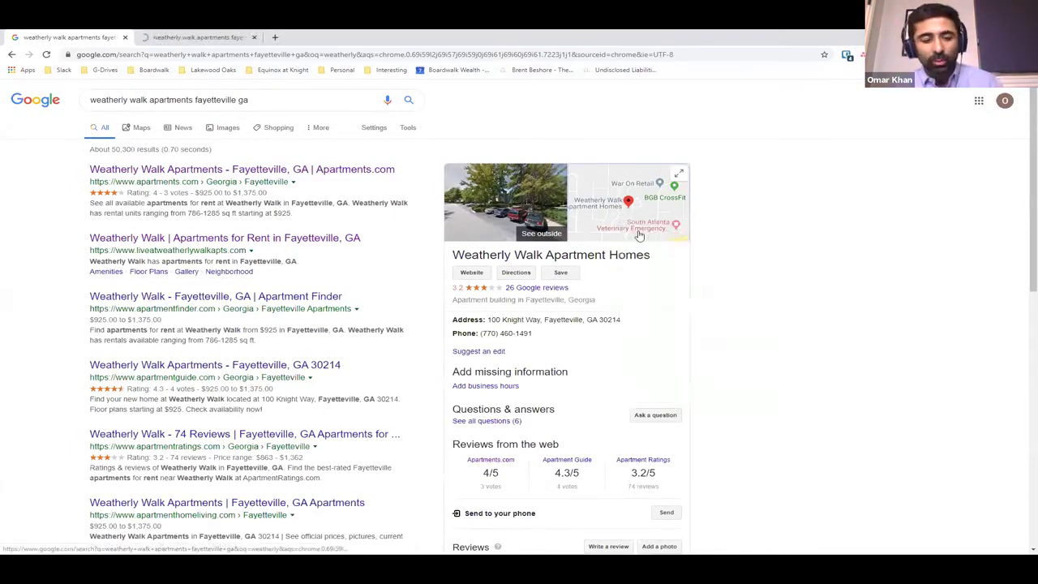
pyautogui.hotkey('ctrl', 'Tab')
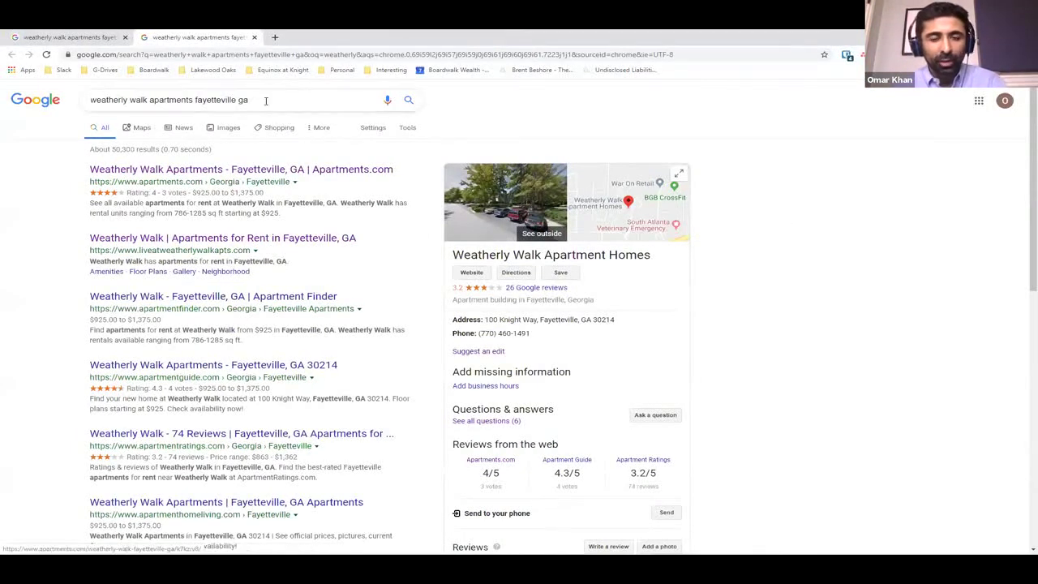
pyautogui.click(588, 201)
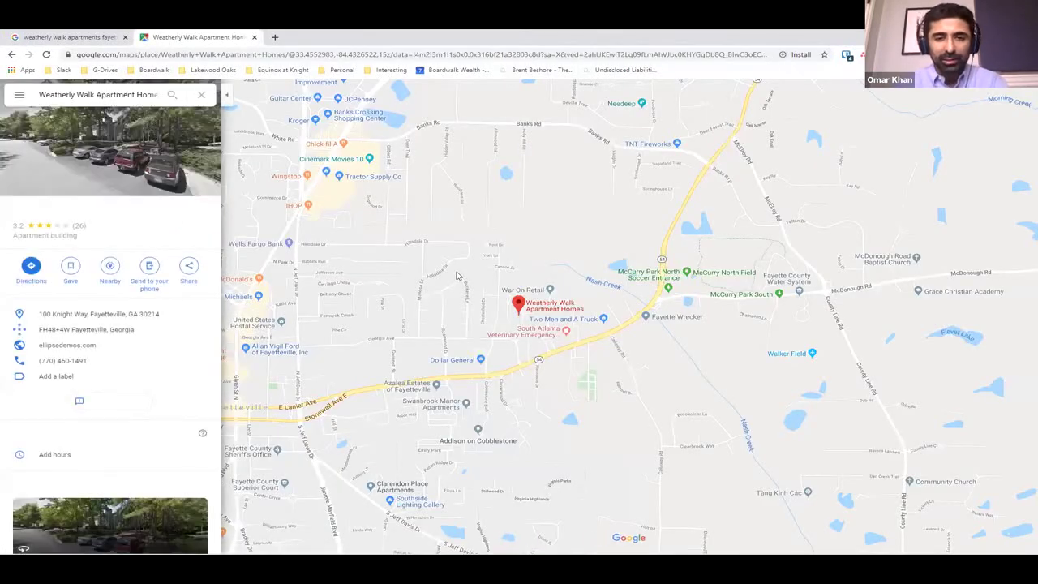
# Return to the Weatherly Walk search results and open its Apartments.com listing in a new tab
pyautogui.hotkey('ctrl', 'shift', 'Tab')
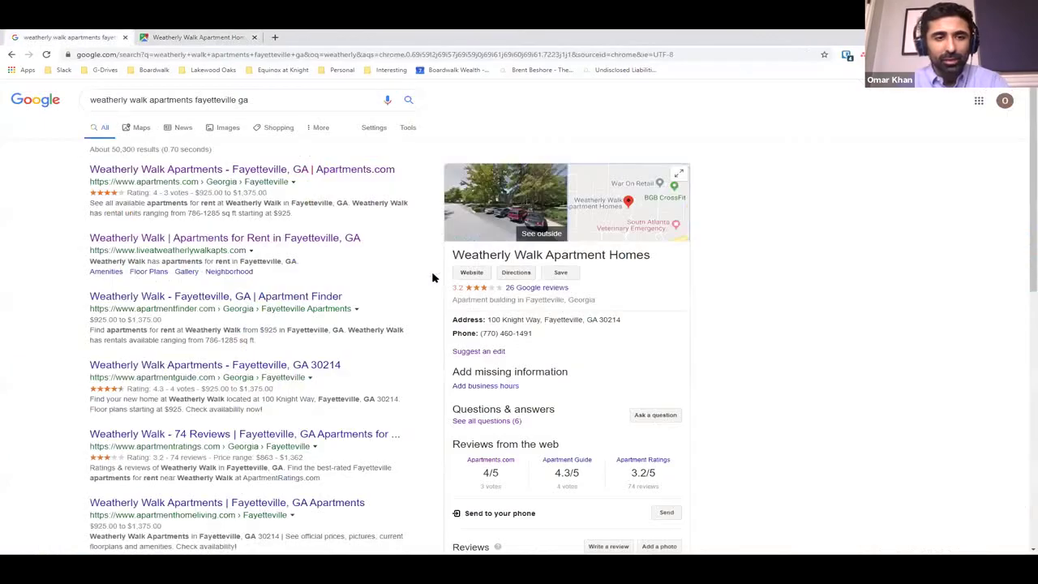
pyautogui.rightClick(167, 169)
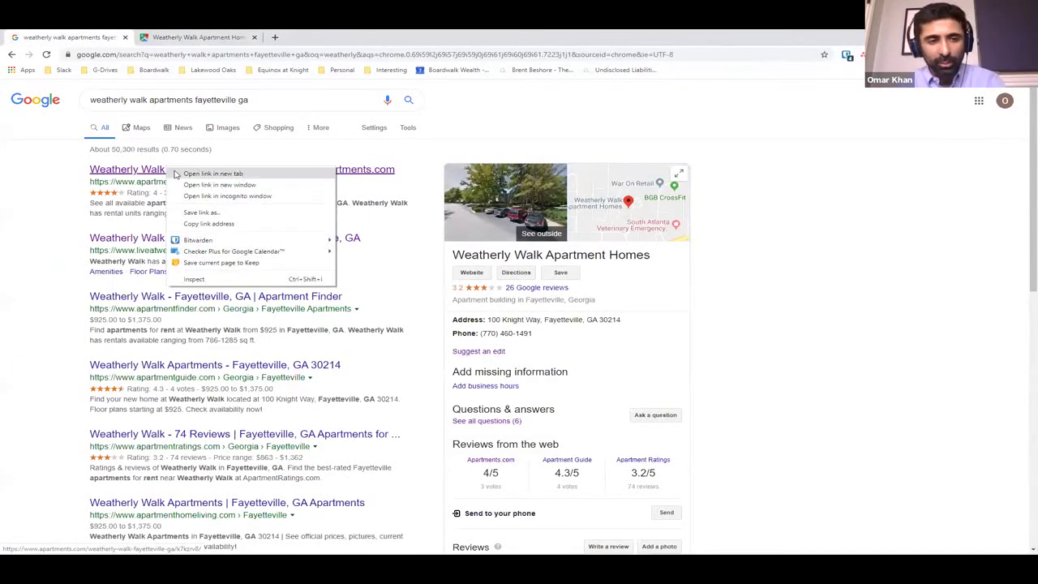
pyautogui.click(175, 174)
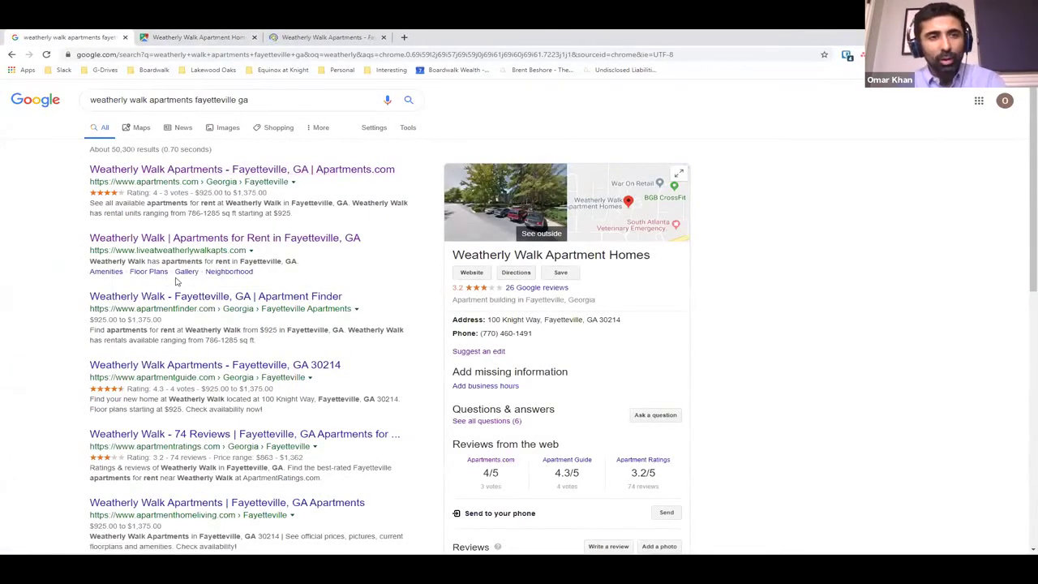
# Examine the map around Weatherly Walk for neighboring apartment complexes, including Swanbrook Manor and Addison on Cobblestone
pyautogui.hotkey('ctrl', 'Tab')
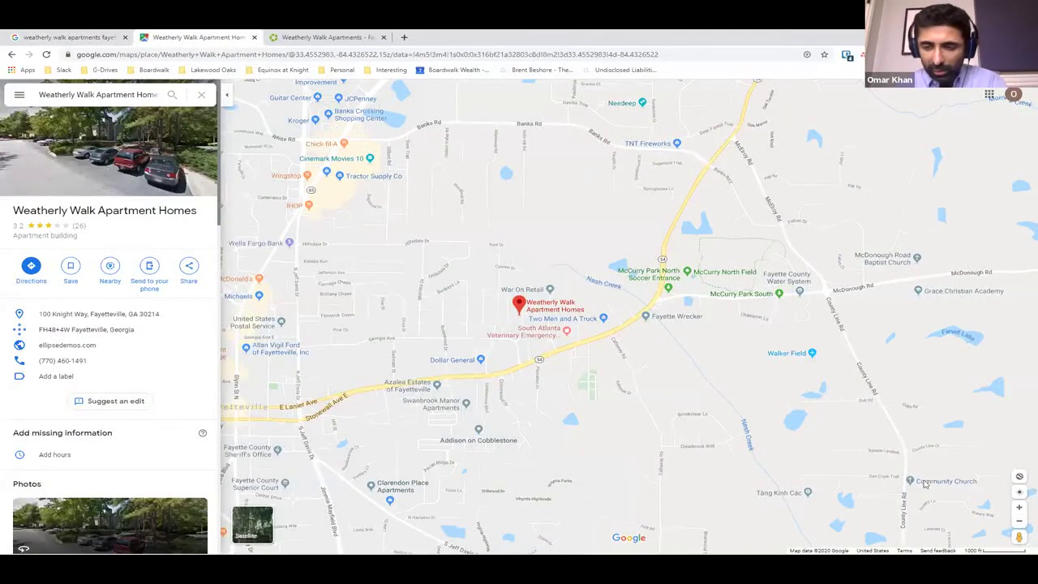
pyautogui.doubleClick(1019, 508)
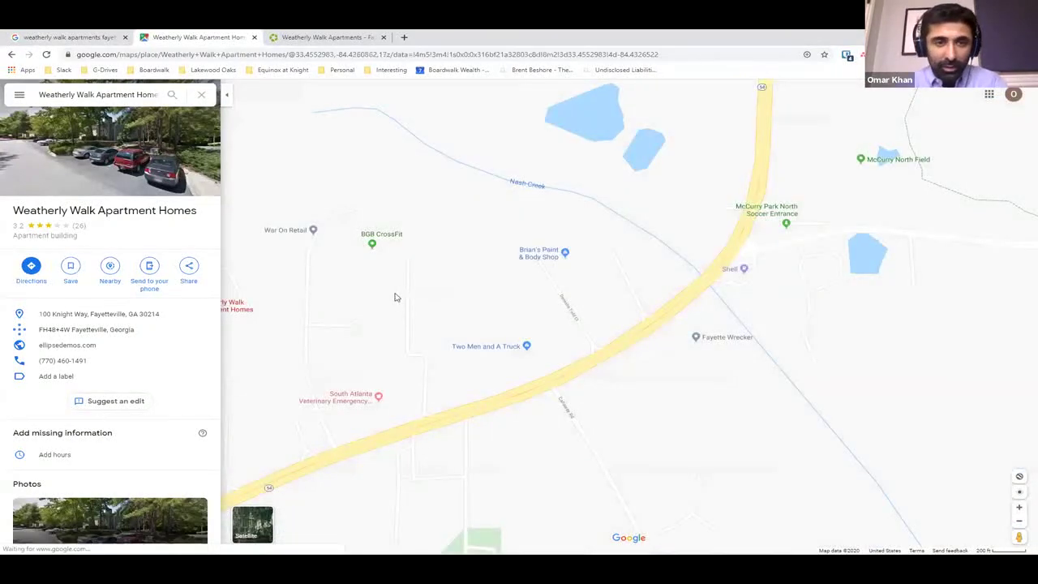
pyautogui.moveTo(498, 254)
pyautogui.mouseDown()
pyautogui.moveTo(593, 206)
pyautogui.moveTo(604, 129)
pyautogui.moveTo(639, 151)
pyautogui.moveTo(658, 149)
pyautogui.mouseUp()
pyautogui.scroll(1, 582, 271)
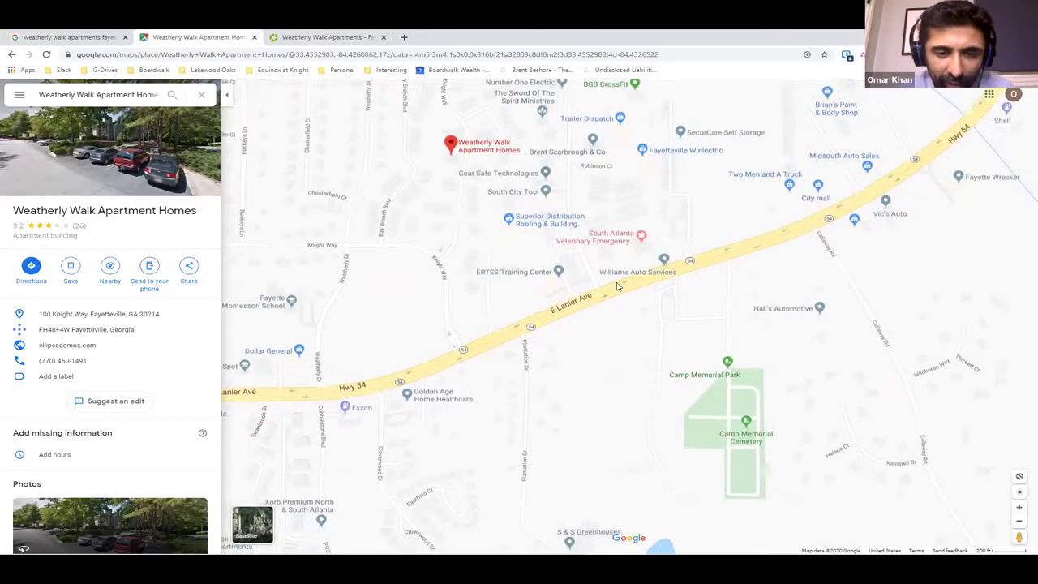
pyautogui.click(1020, 522)
pyautogui.click(1020, 522)
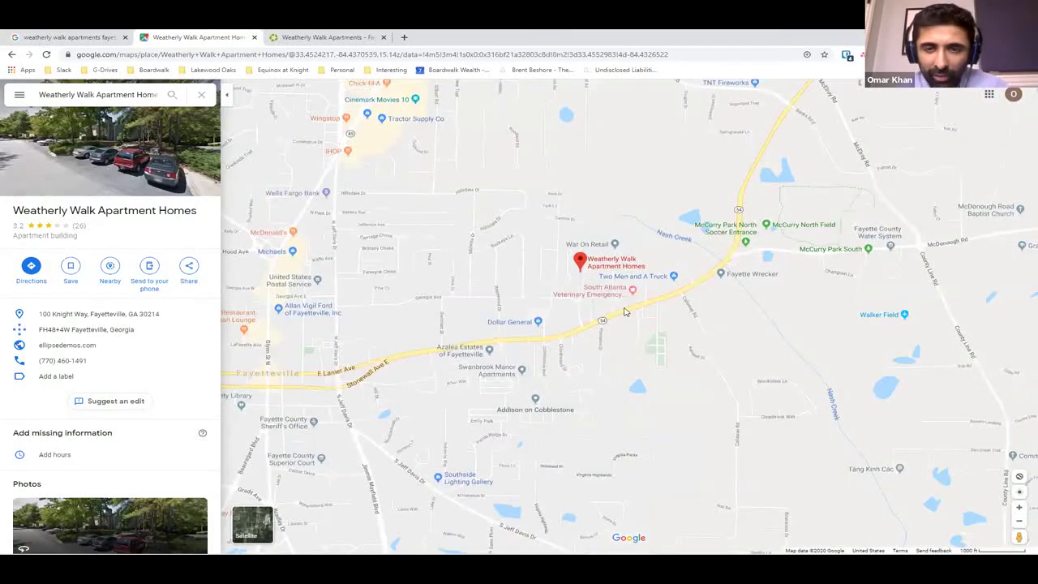
pyautogui.moveTo(590, 296)
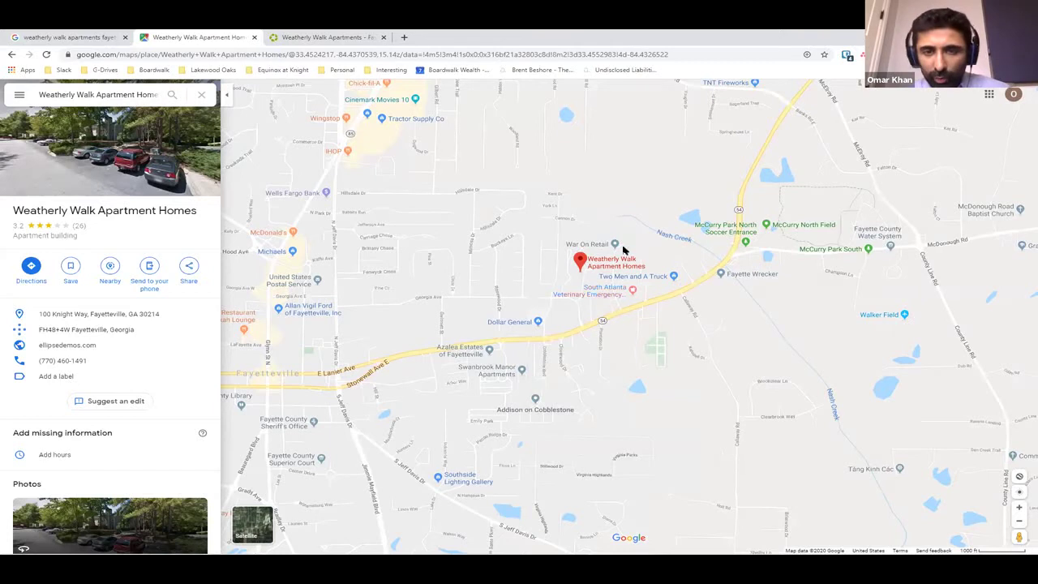
pyautogui.moveTo(583, 266)
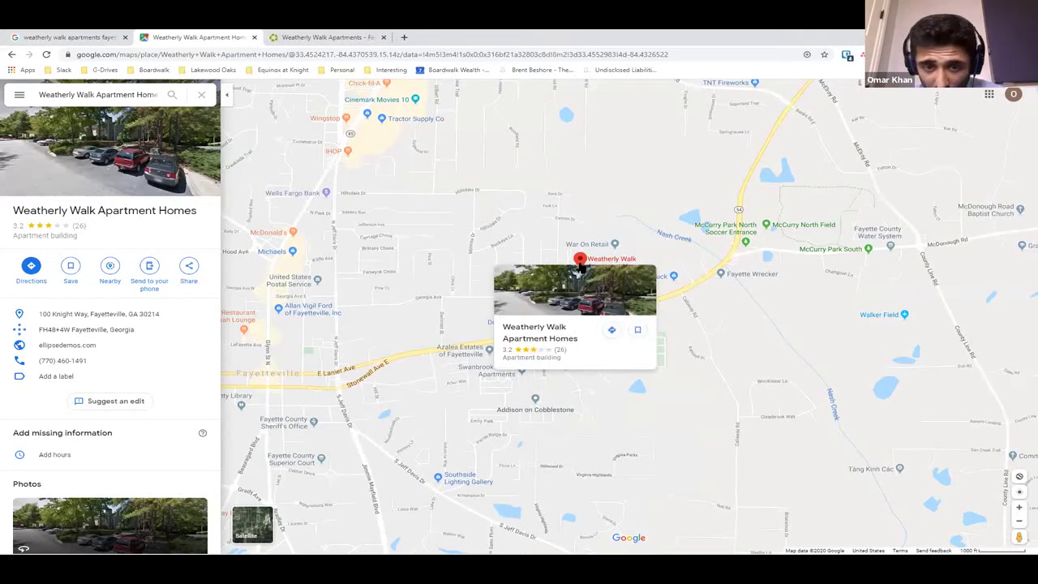
pyautogui.moveTo(510, 376)
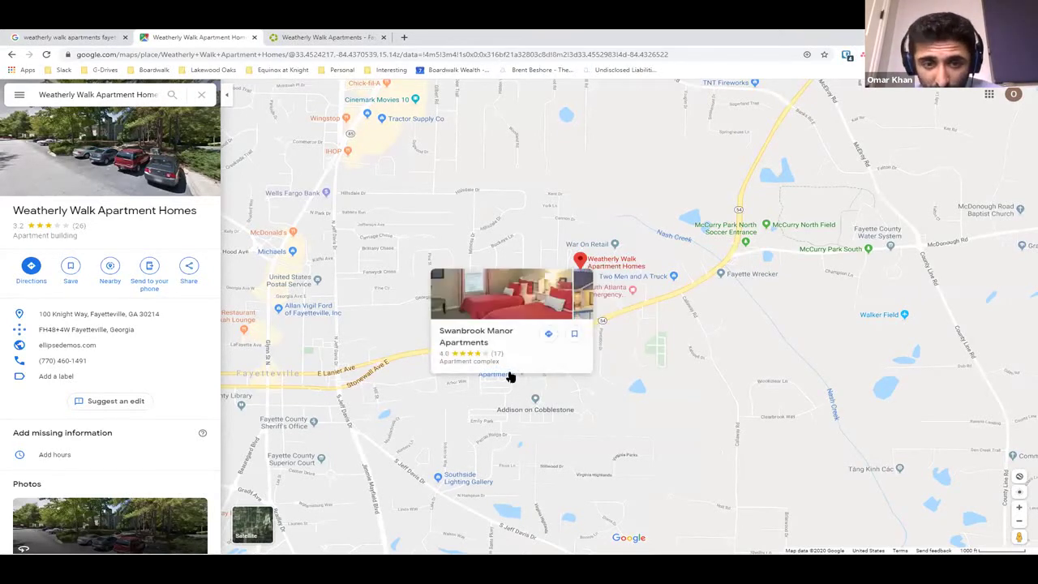
pyautogui.moveTo(535, 411)
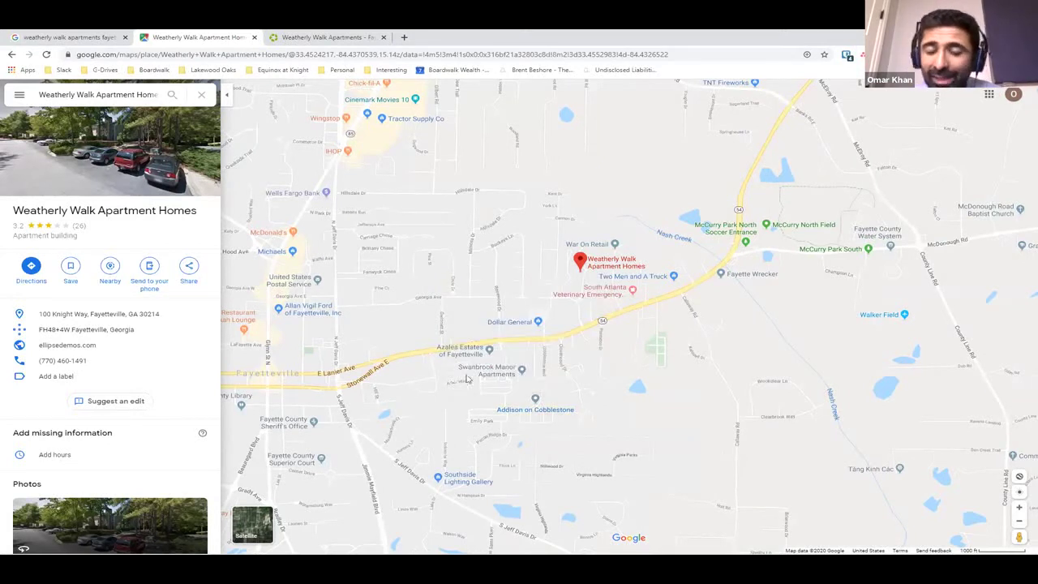
pyautogui.moveTo(471, 371)
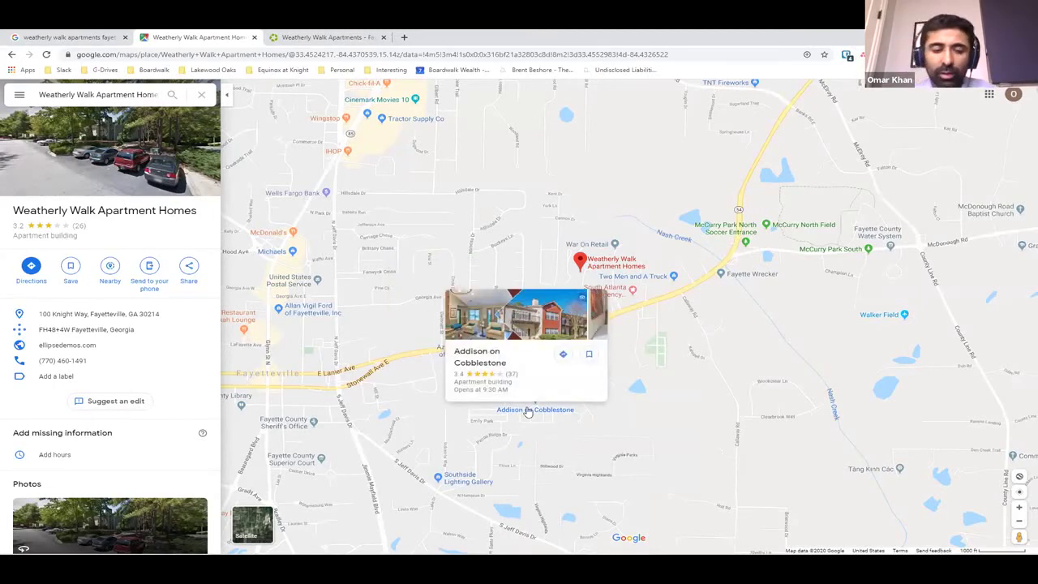
# Search the web for "addison on cobblestone fayetteville ga" in a new tab
pyautogui.hotkey('ctrl', 't')
pyautogui.write('aadd')
pyautogui.press('BackSpace')
pyautogui.press('BackSpace')
pyautogui.press('BackSpace')
pyautogui.write('ddison on cobblestone')
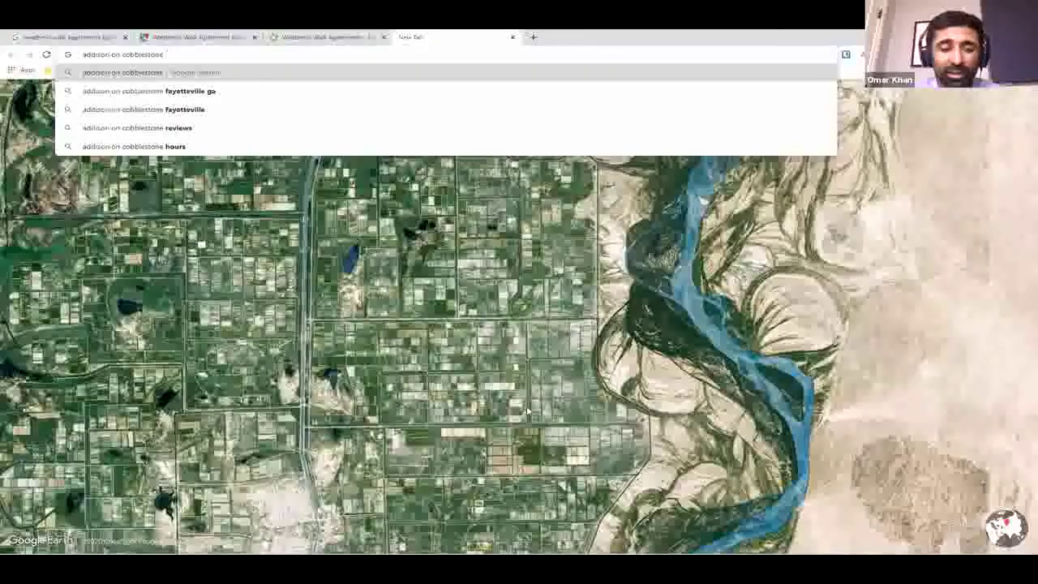
pyautogui.write(' fayetteville ga')
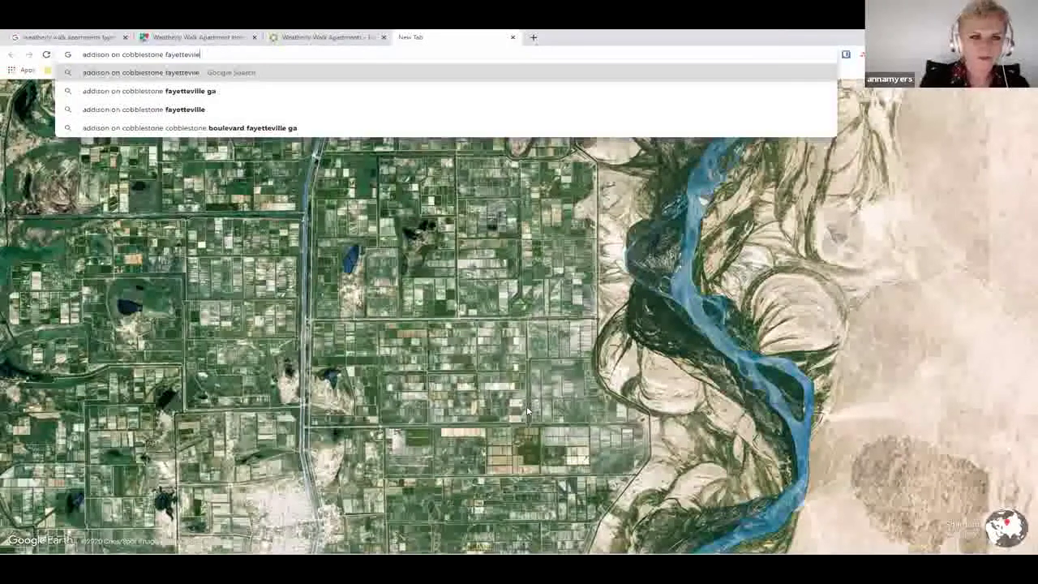
pyautogui.press('Return')
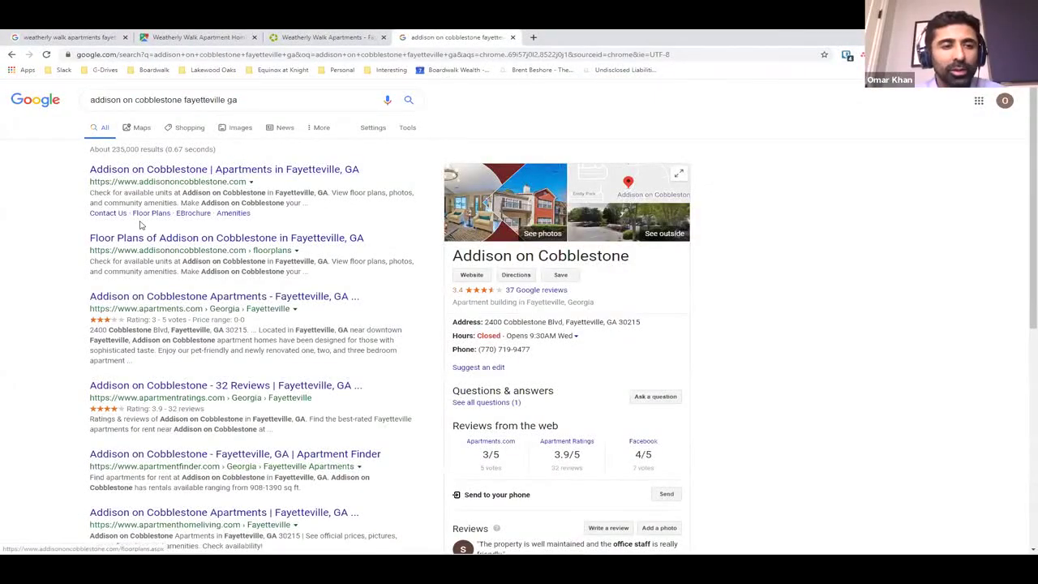
# Open Addison on Cobblestone's official site in a new tab and its Apartments.com listing in the current one
pyautogui.rightClick(176, 180)
pyautogui.click(181, 188)
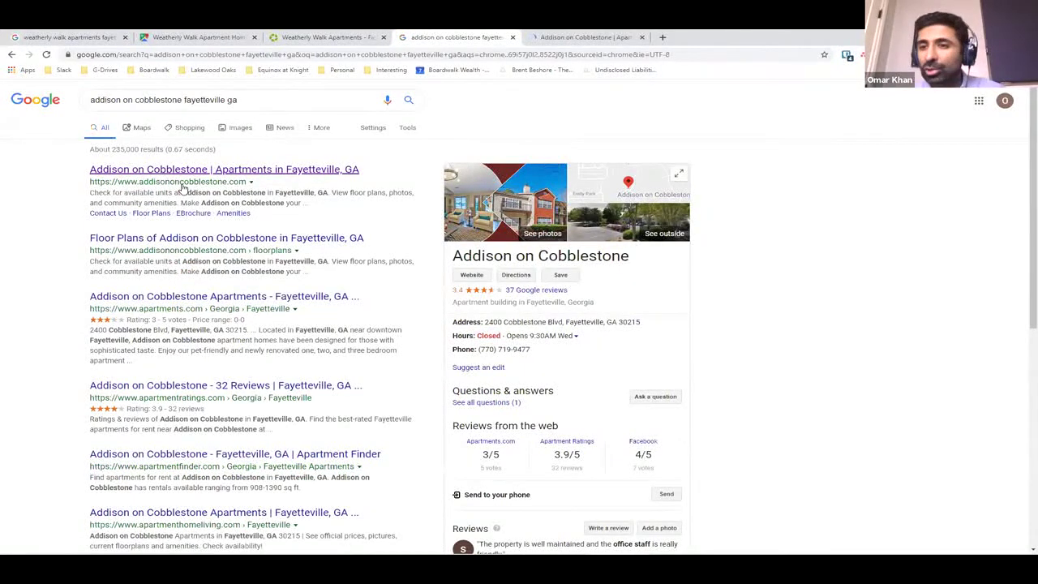
pyautogui.click(180, 297)
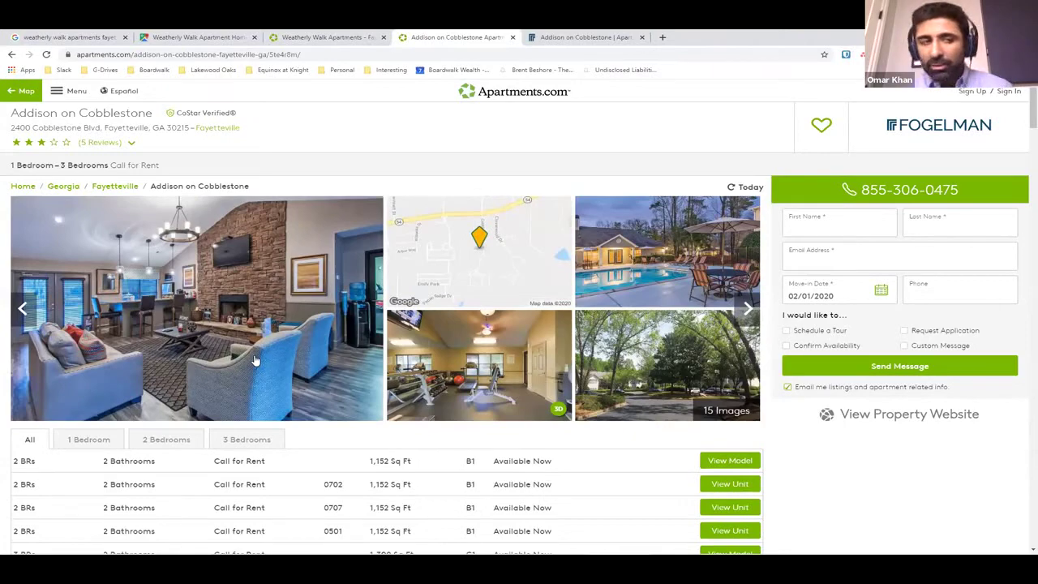
# Browse the Addison on Cobblestone listing's photo gallery, viewing the clubhouse, pool, living room and bedroom pictures
pyautogui.click(254, 354)
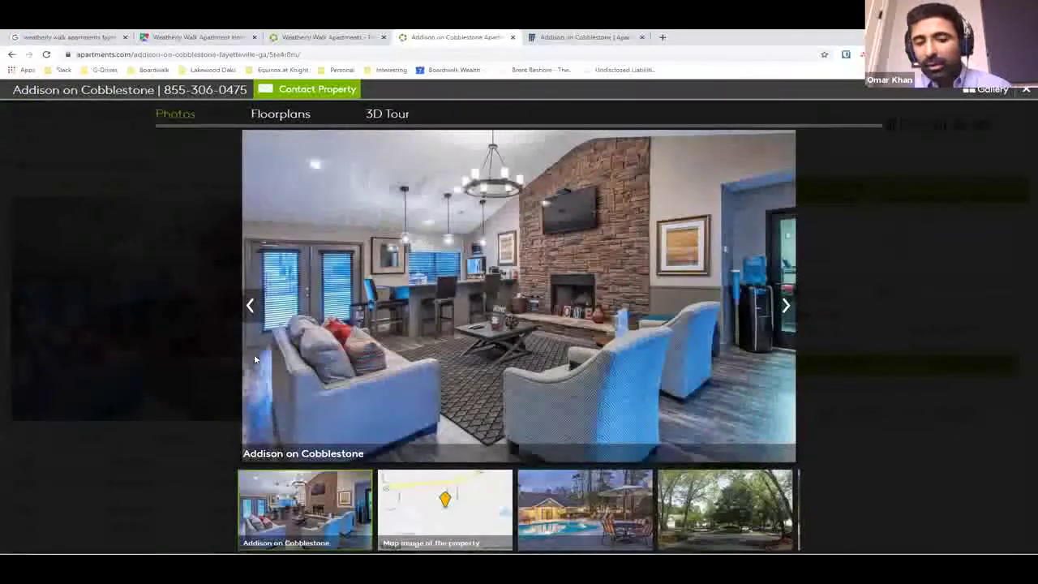
pyautogui.click(788, 295)
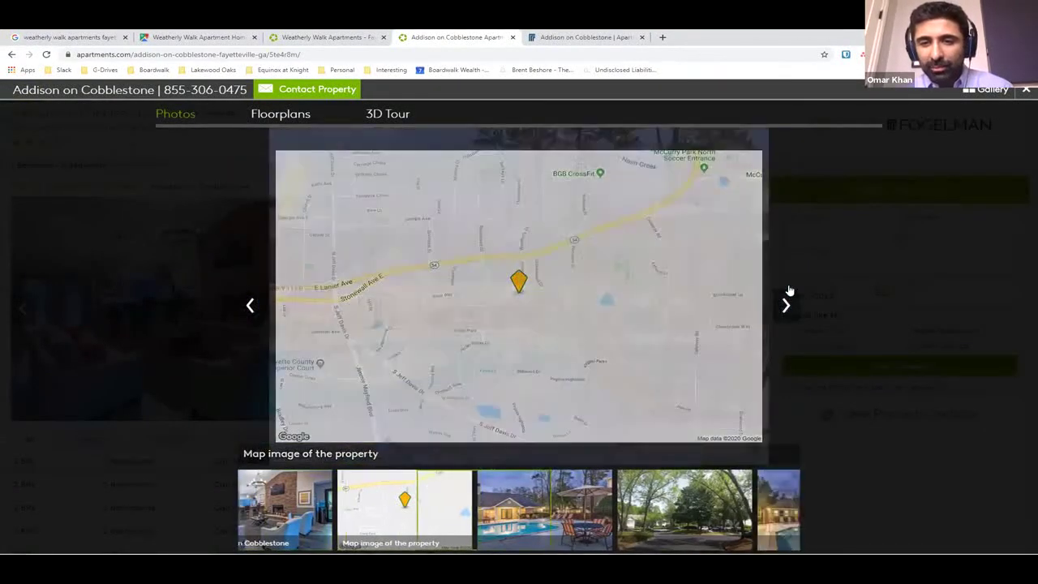
pyautogui.click(788, 294)
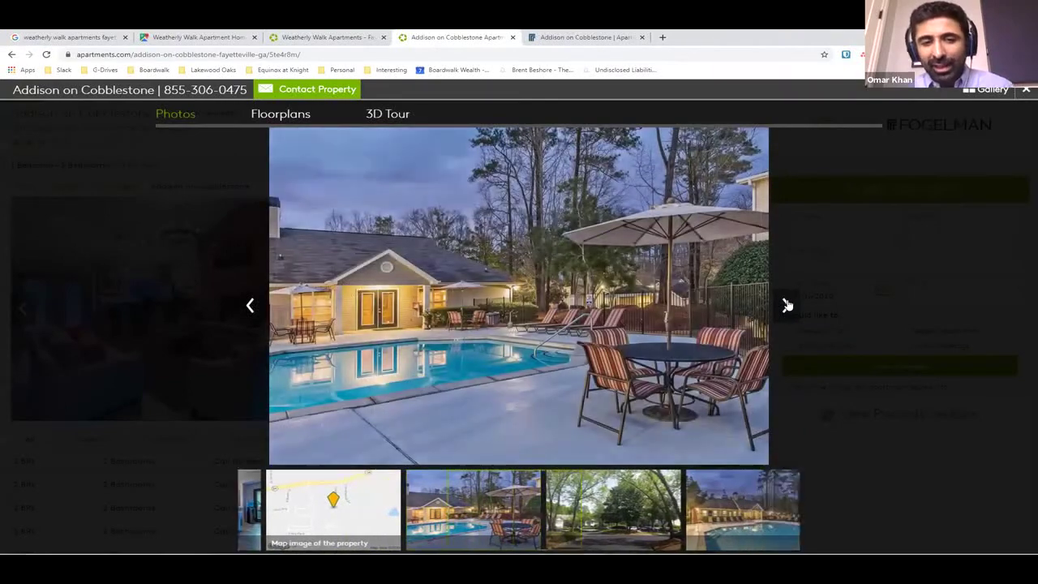
pyautogui.click(787, 300)
pyautogui.click(787, 305)
pyautogui.click(787, 305)
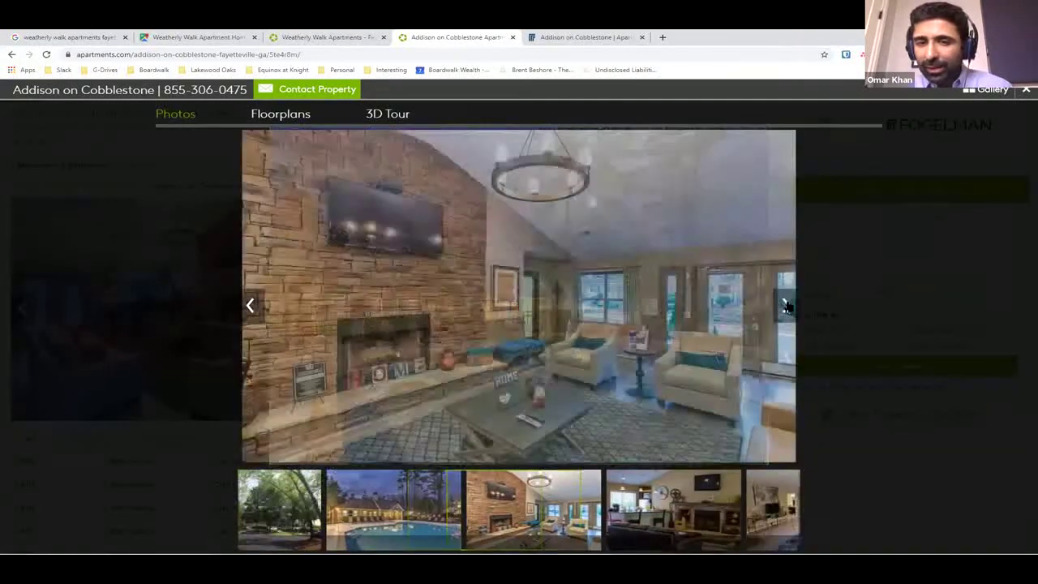
pyautogui.click(787, 306)
pyautogui.click(786, 305)
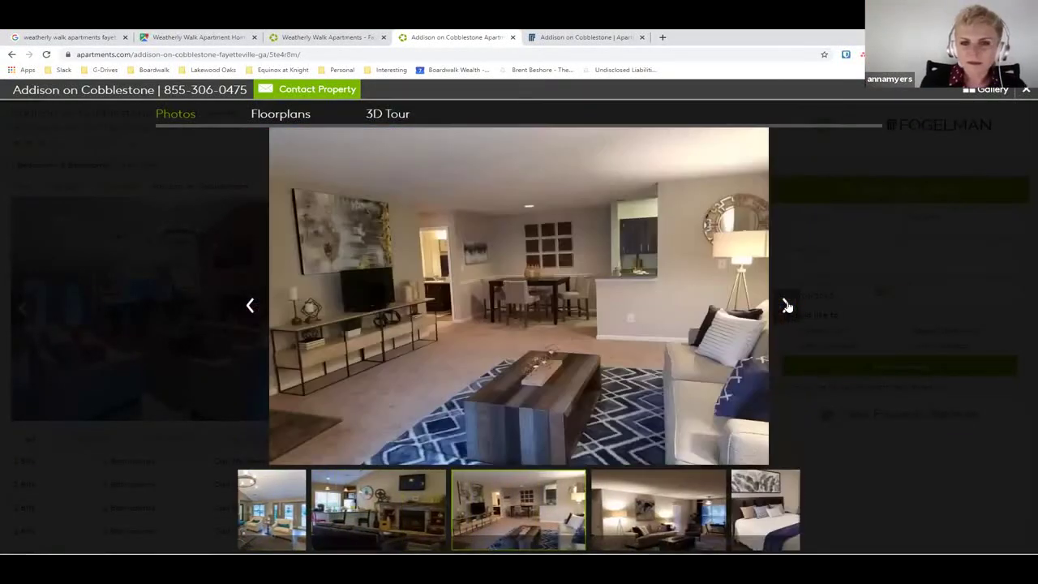
pyautogui.click(787, 306)
pyautogui.click(787, 306)
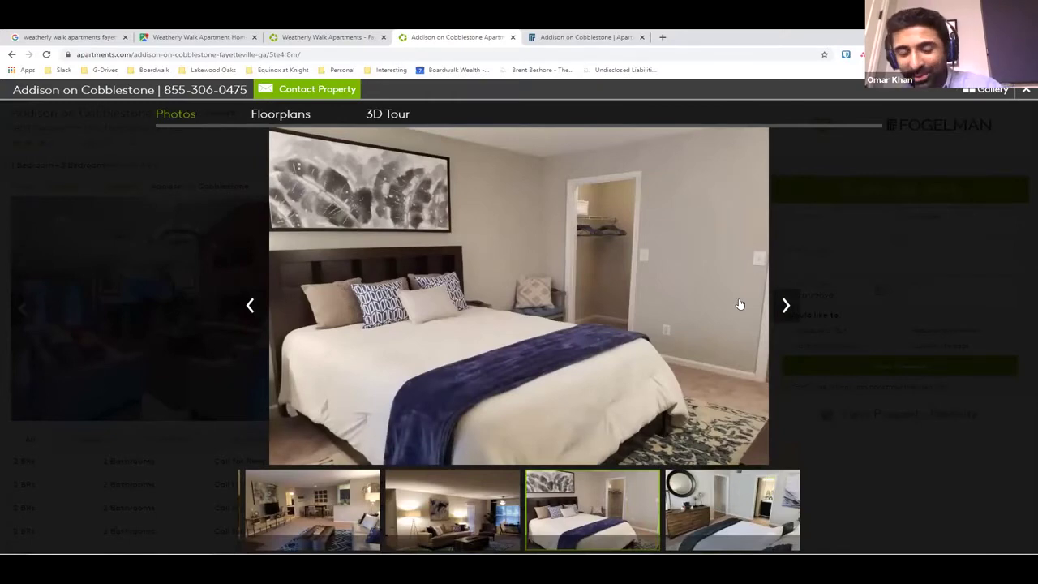
# Browse the Weatherly Walk listing's photo gallery from the kitchen through the pool and fitness center to the playground
pyautogui.hotkey('ctrl', 'shift', 'Tab')
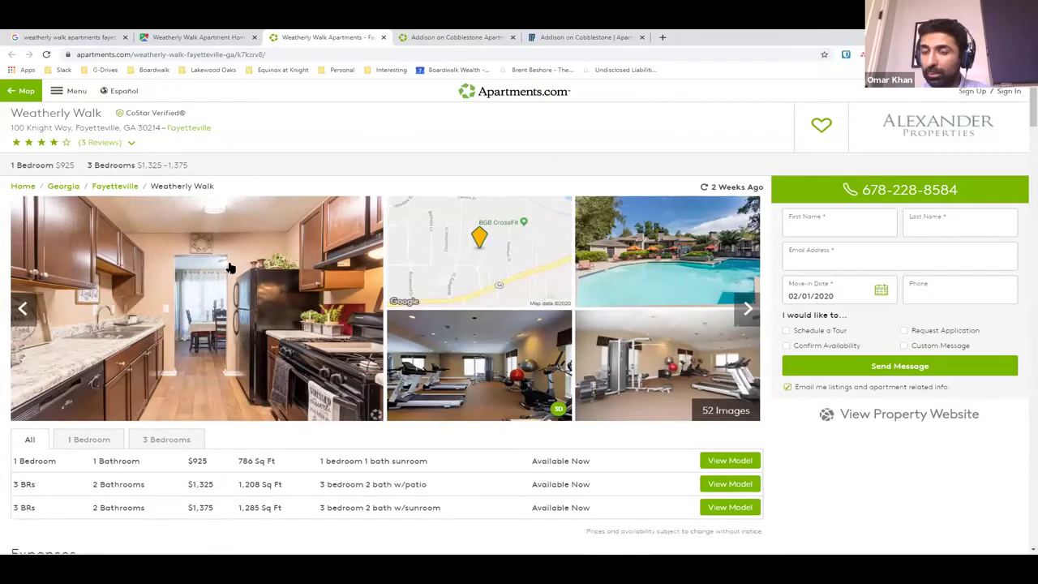
pyautogui.click(193, 307)
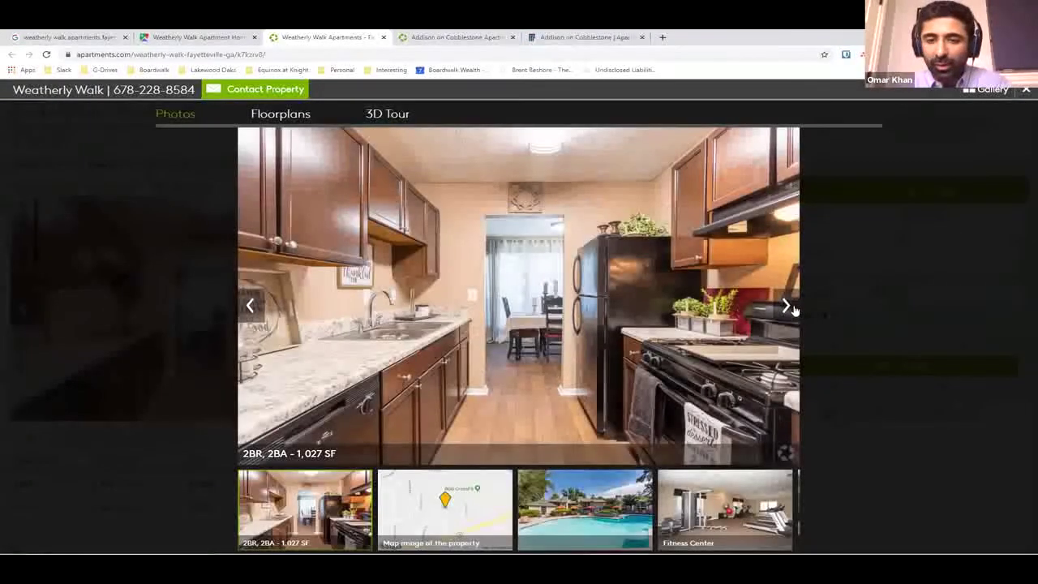
pyautogui.click(786, 306)
pyautogui.click(786, 306)
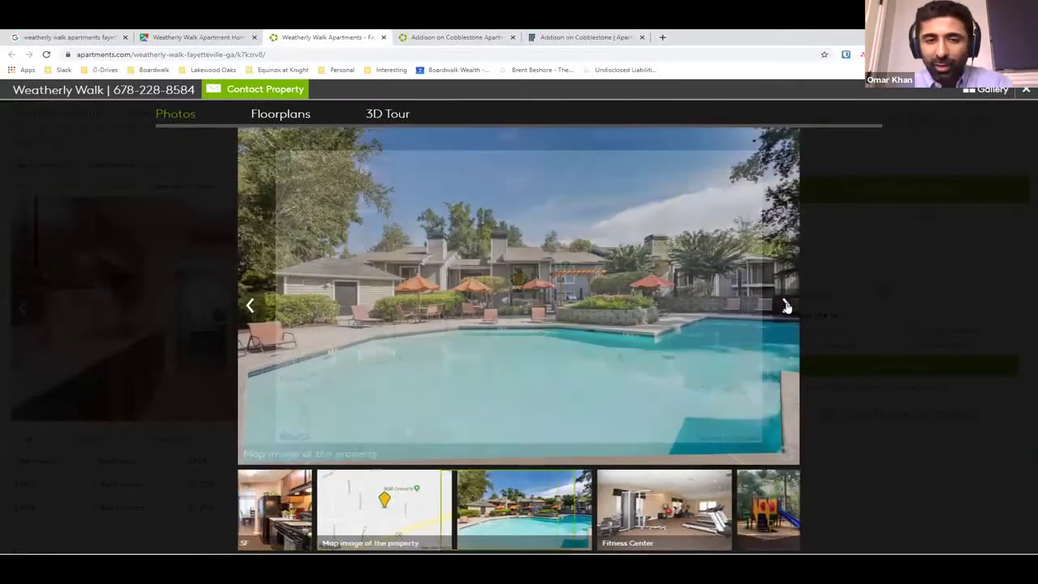
pyautogui.click(786, 305)
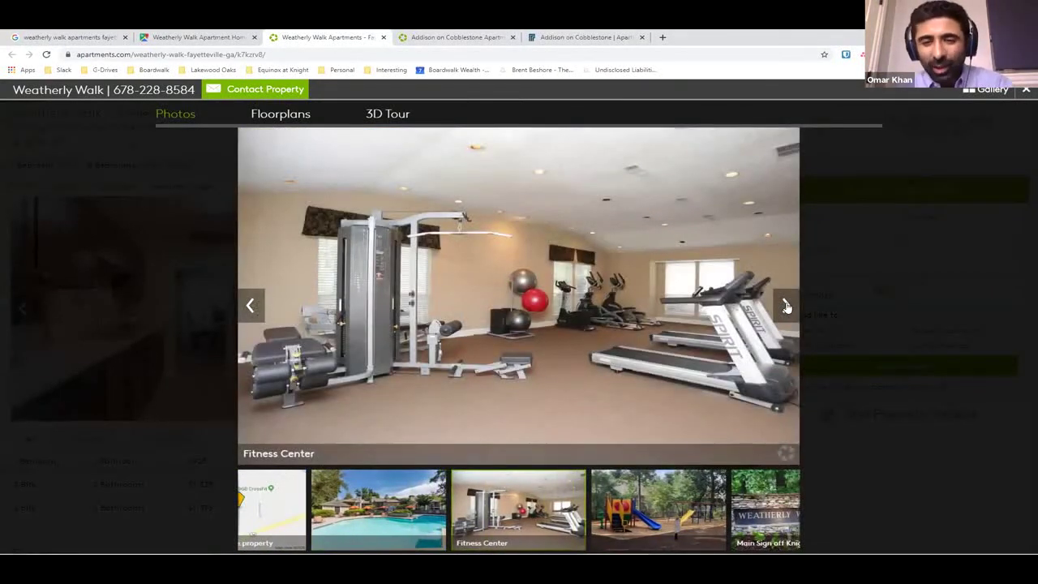
pyautogui.click(786, 305)
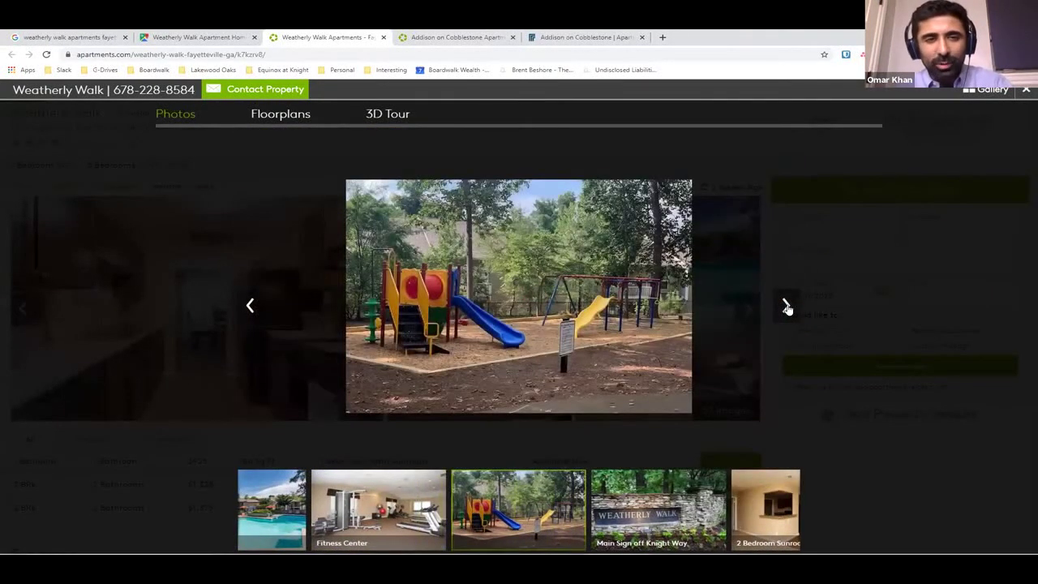
# Compare with the Addison on Cobblestone photo gallery, advancing its pictures to the clubhouse lounge
pyautogui.hotkey('ctrl', 'Tab')
pyautogui.click(785, 306)
pyautogui.click(793, 313)
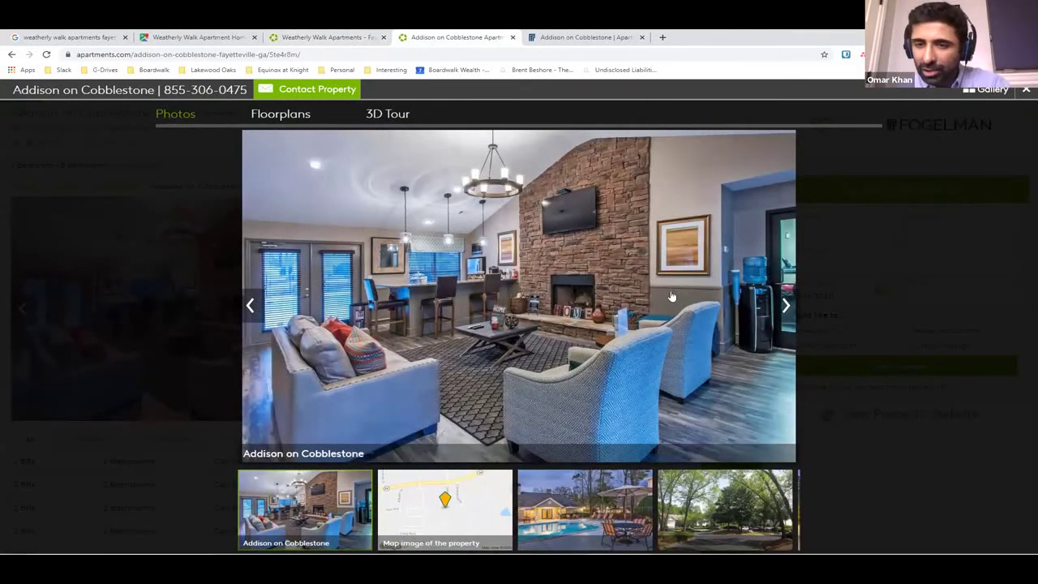
# View the Weatherly Walk gallery's entrance sign and 2 Bedroom Sunroom kitchen and dining room photos, and close the gallery
pyautogui.hotkey('ctrl', 'shift', 'Tab')
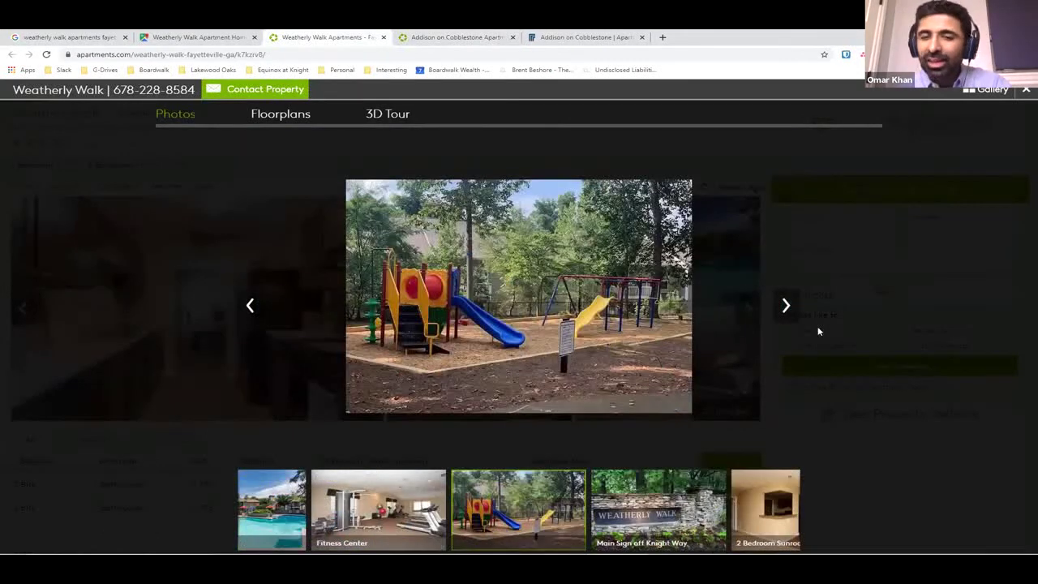
pyautogui.click(770, 305)
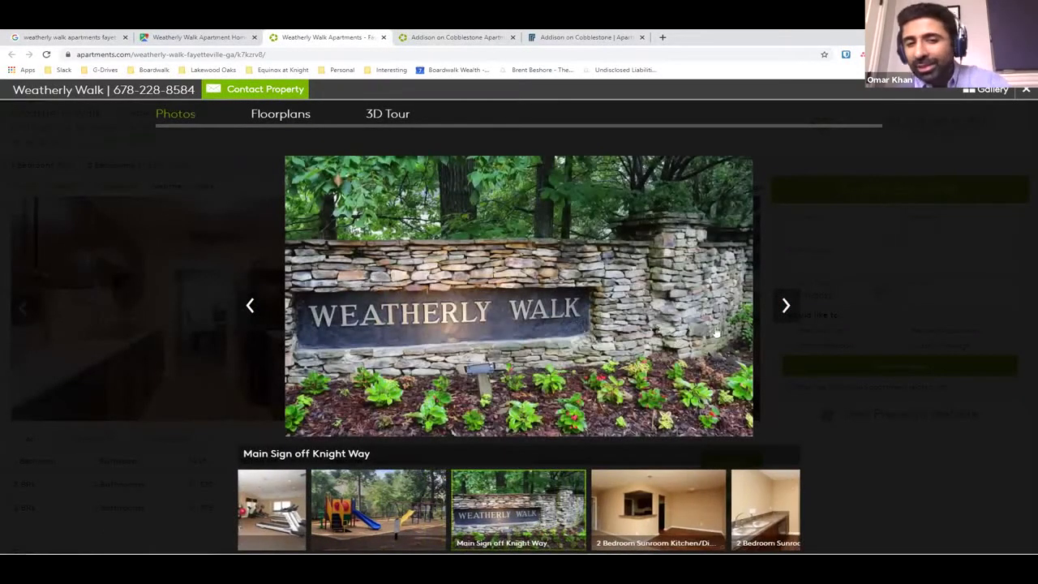
pyautogui.click(790, 323)
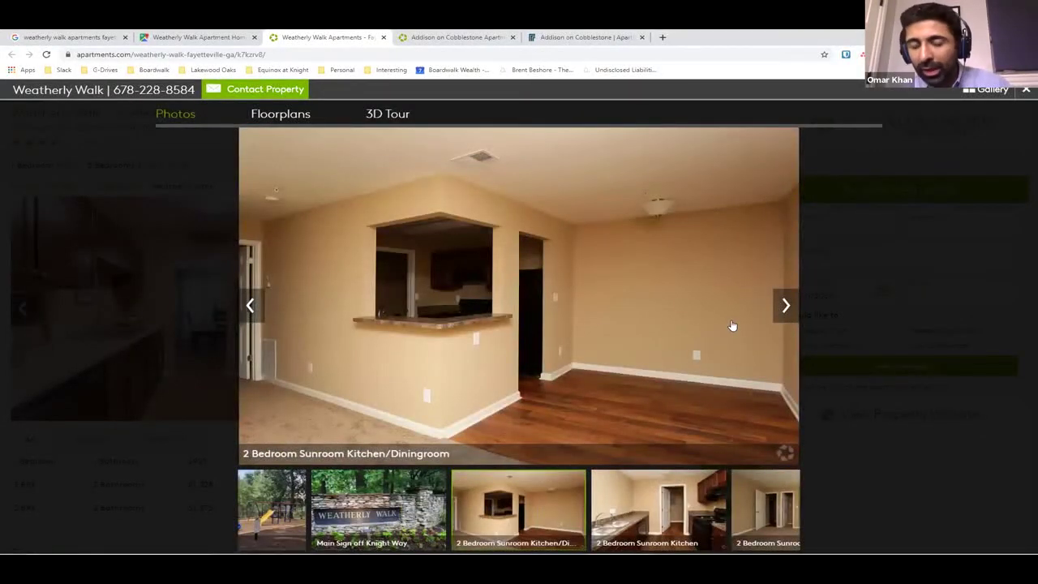
pyautogui.click(786, 305)
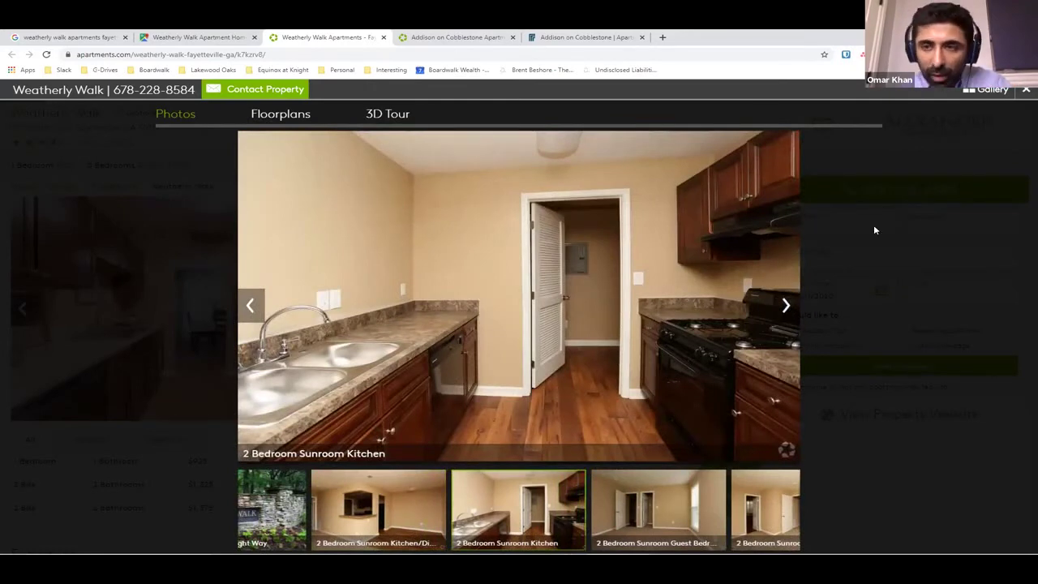
pyautogui.click(1026, 93)
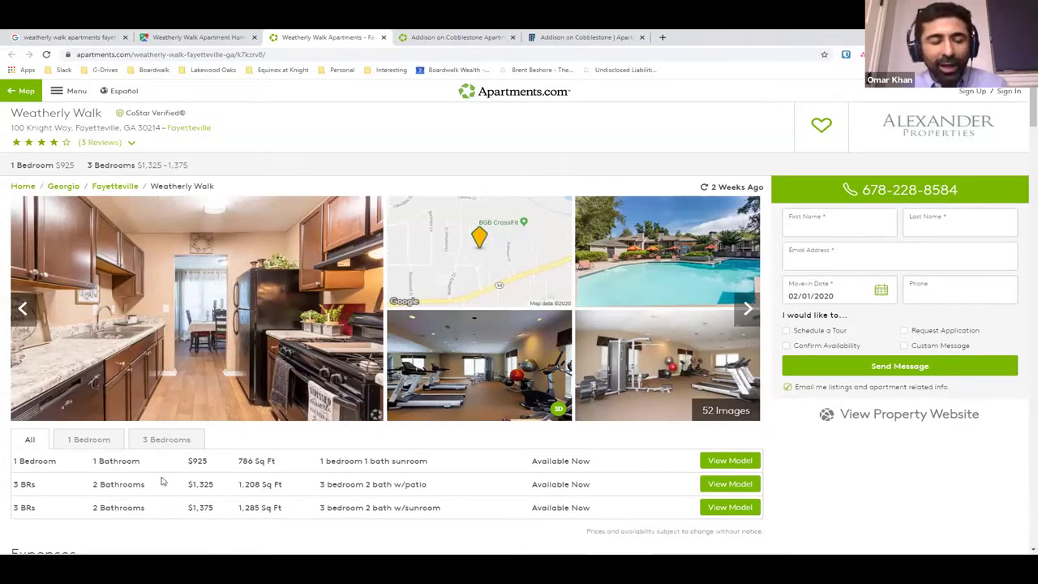
# Filter Weatherly Walk's available units to the 1 Bedroom floor plan
pyautogui.scroll(-1, 162, 478)
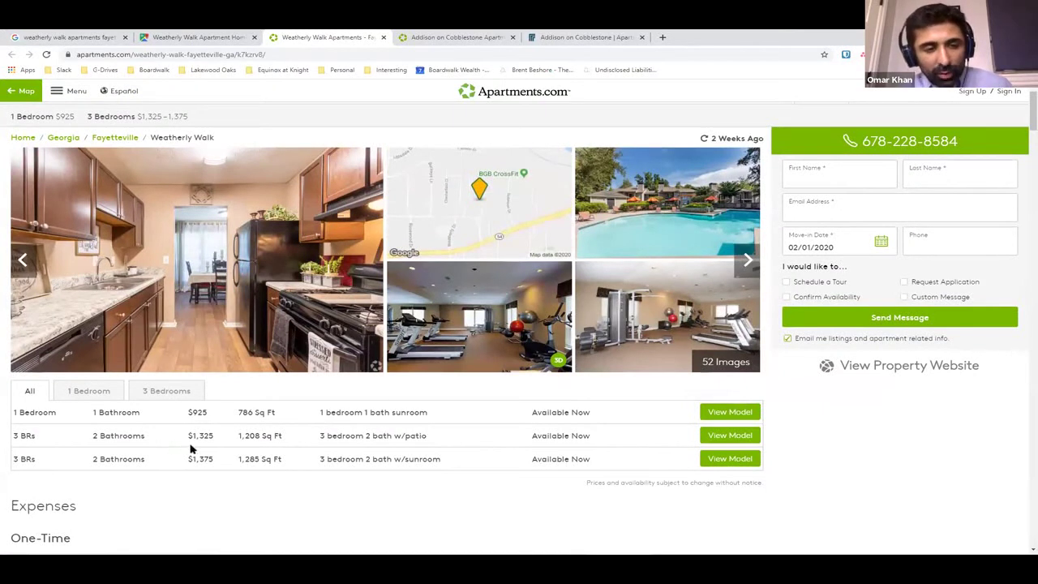
pyautogui.click(91, 392)
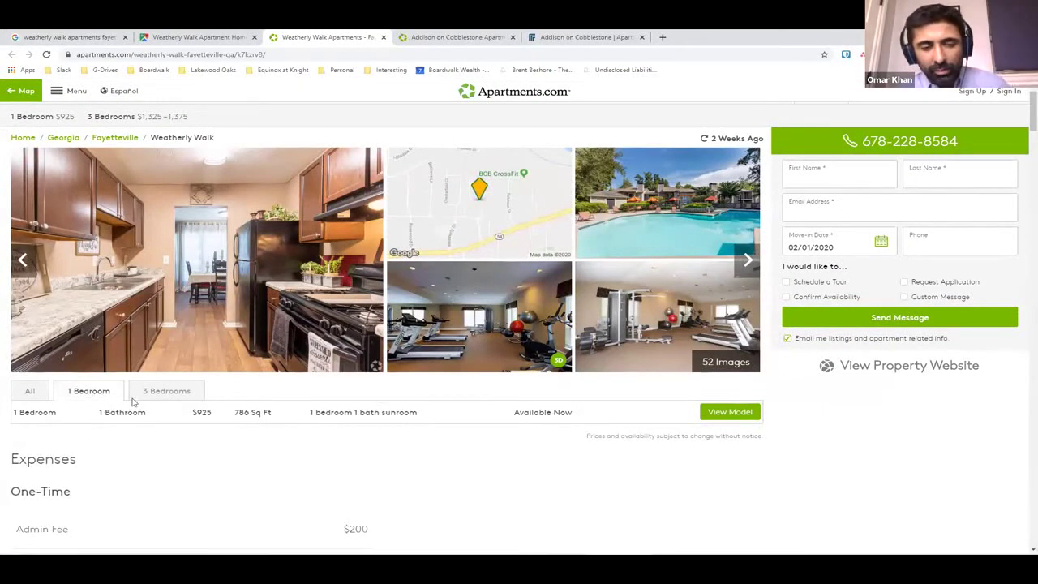
# Open the floor plans page on Addison on Cobblestone's official site and check the 1-bedroom plan's contact form for pricing
pyautogui.hotkey('ctrl', 'Tab')
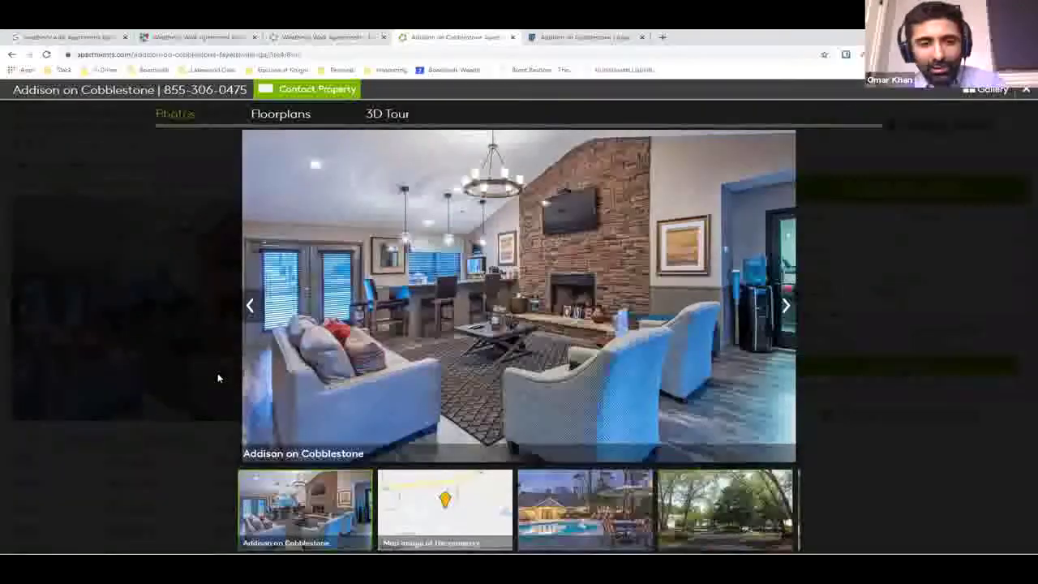
pyautogui.hotkey('ctrl', 'Tab')
pyautogui.click(394, 100)
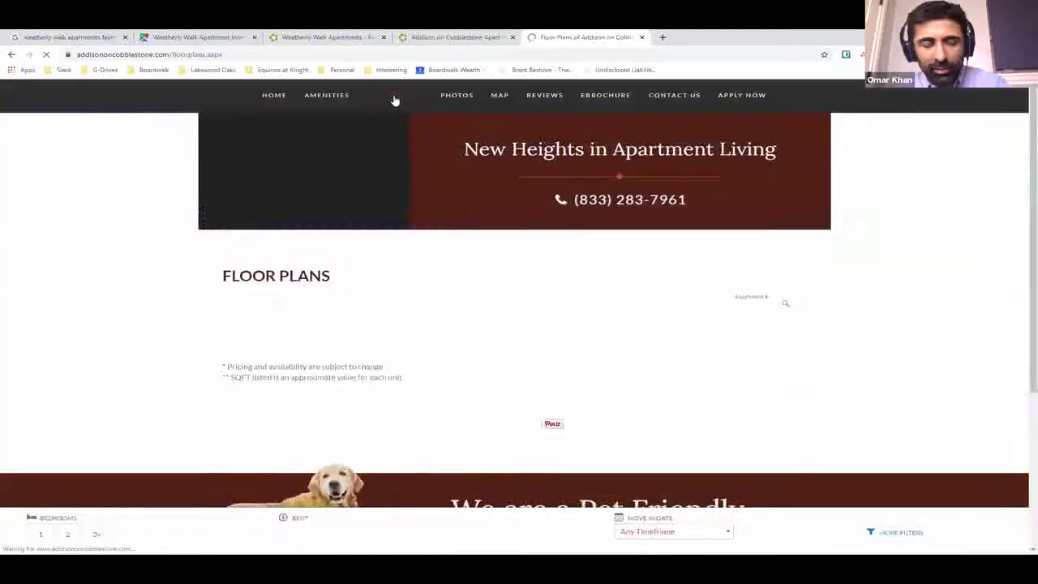
pyautogui.scroll(-2, 157, 267)
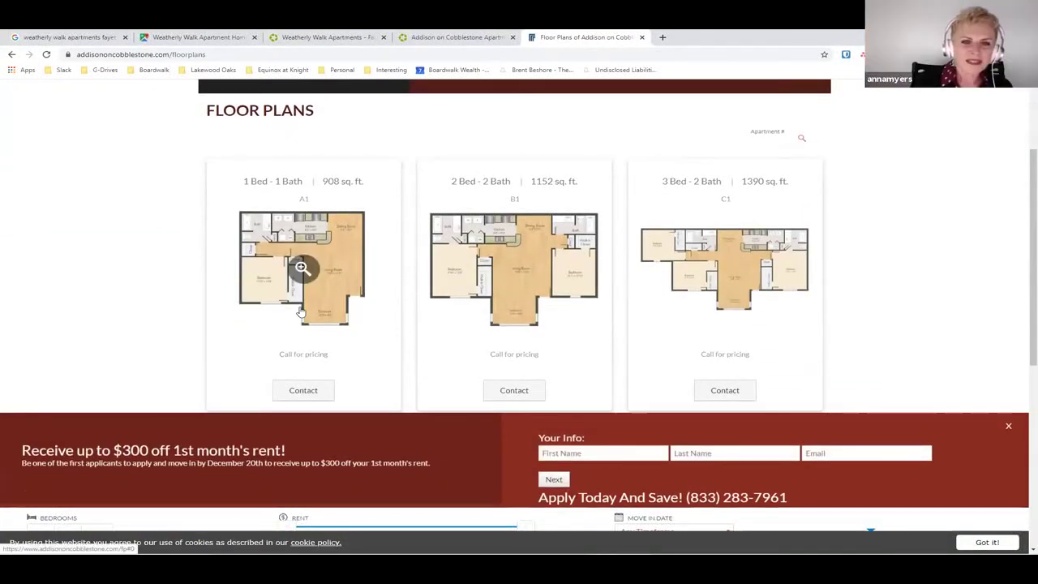
pyautogui.click(297, 390)
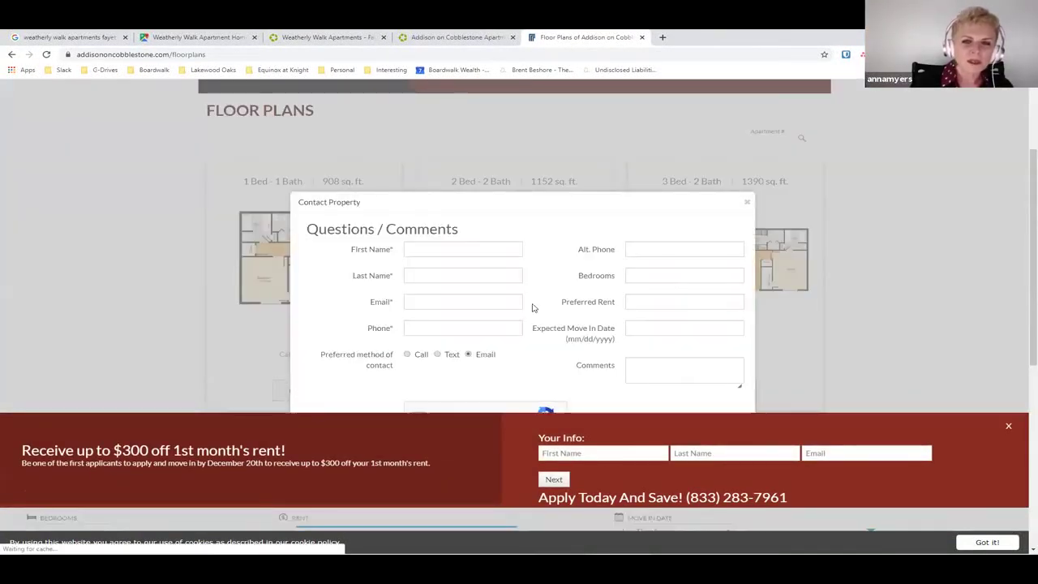
pyautogui.press('Escape')
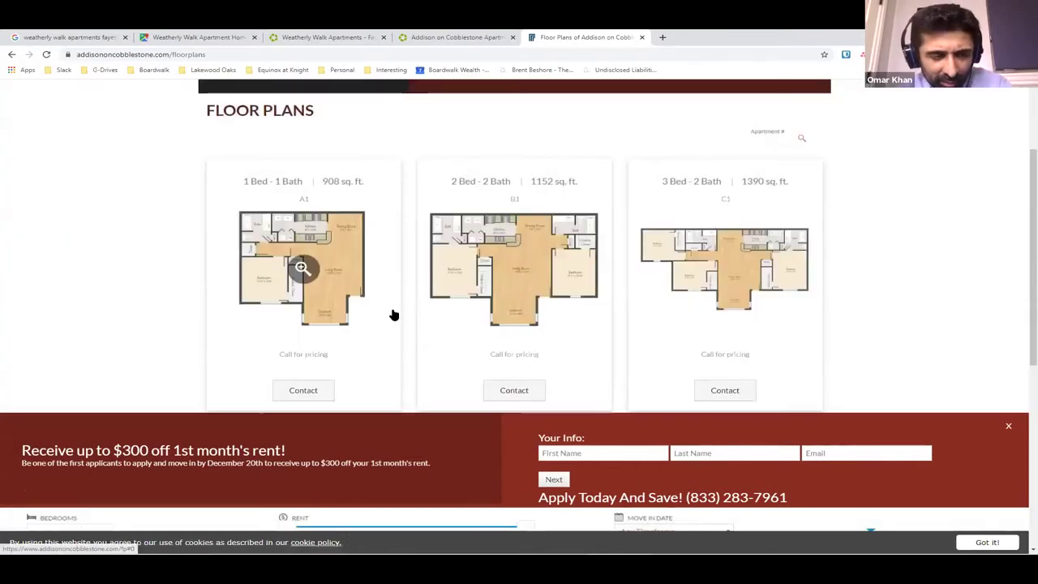
pyautogui.scroll(-2, 391, 315)
pyautogui.scroll(1, 392, 315)
# Close the photo gallery on Addison on Cobblestone's Apartments.com listing and review its unit and rent table
pyautogui.hotkey('ctrl', 'shift', 'Tab')
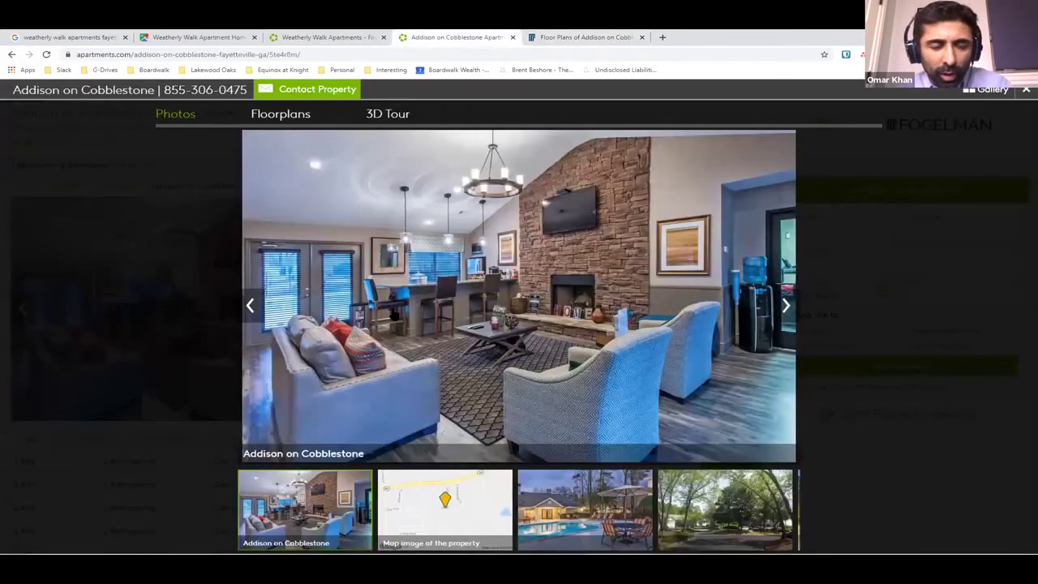
pyautogui.click(1024, 91)
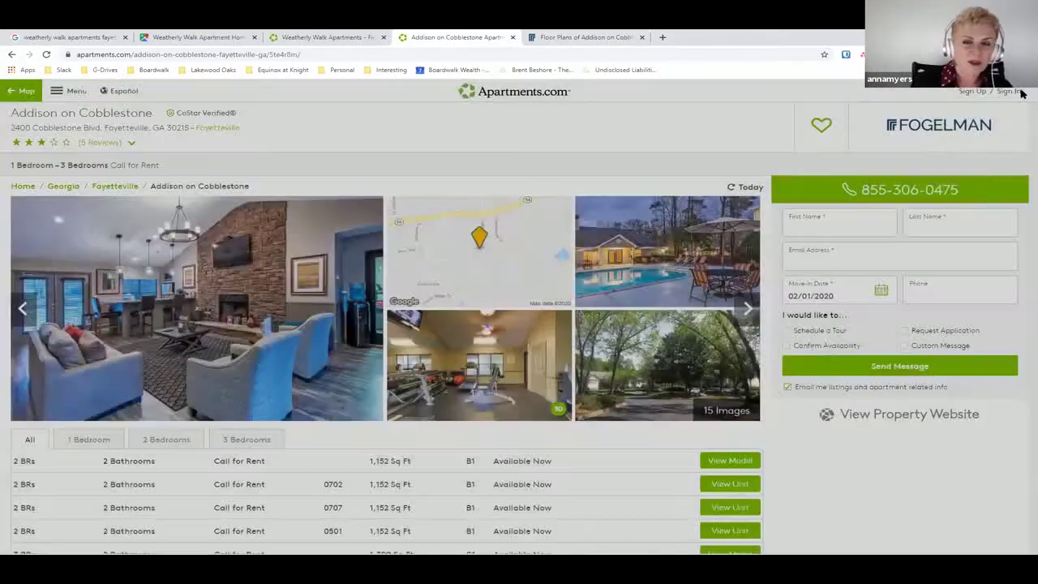
pyautogui.scroll(-1, 479, 333)
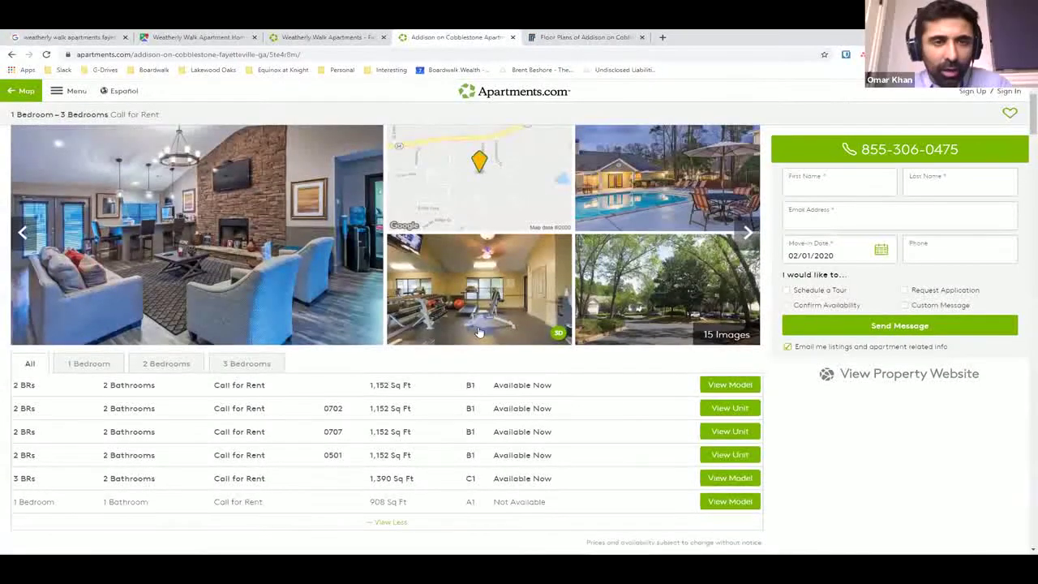
# Review the three floor plans on Addison on Cobblestone's official site and dismiss the rent promotion banner
pyautogui.hotkey('ctrl', 'Tab')
pyautogui.scroll(3, 290, 301)
pyautogui.scroll(-1, 288, 304)
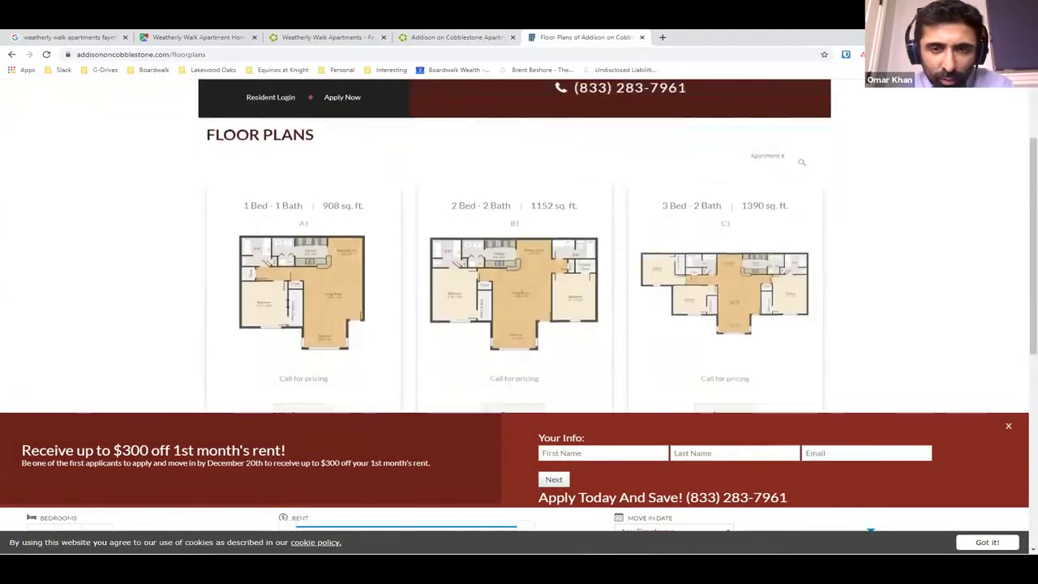
pyautogui.scroll(-1, 289, 304)
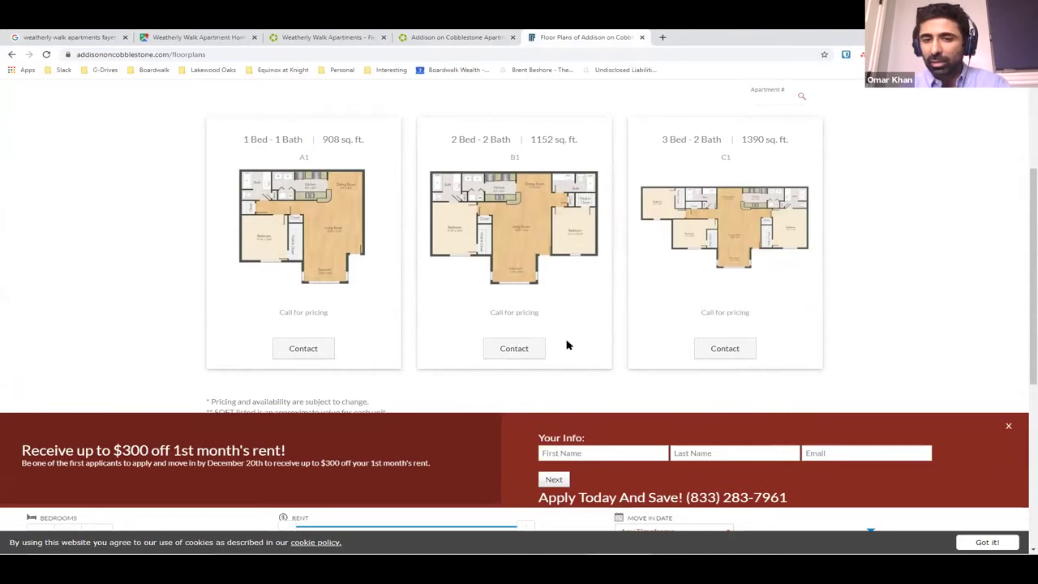
pyautogui.click(1010, 425)
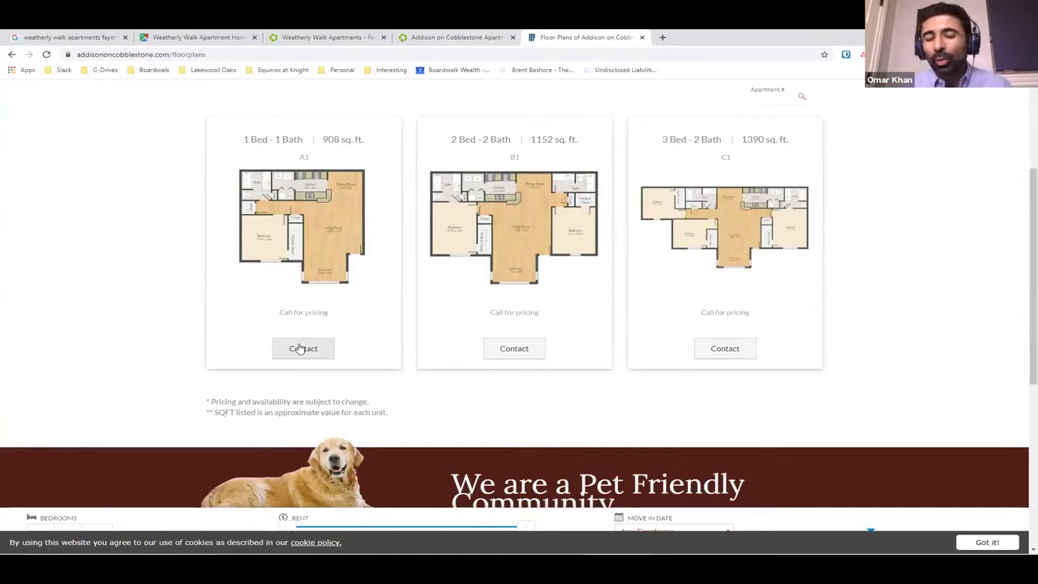
# Return to the Weatherly Walk listing and search the web for "renew at peachtree city" in a new tab
pyautogui.hotkey('ctrl', 'shift', 'Tab')
pyautogui.hotkey('ctrl', 'shift', 'Tab')
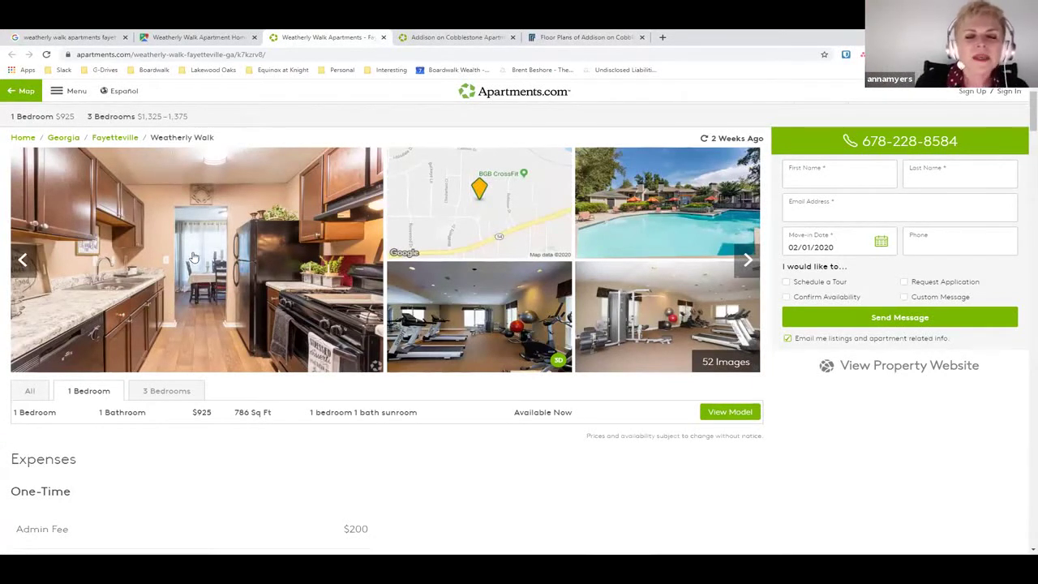
pyautogui.hotkey('ctrl', 't')
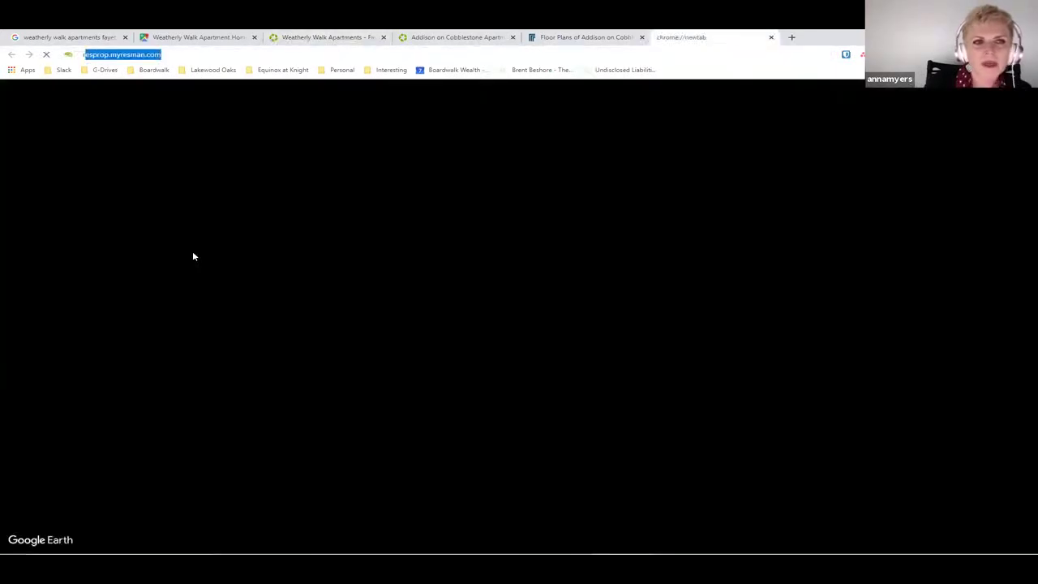
pyautogui.write('renew at pe')
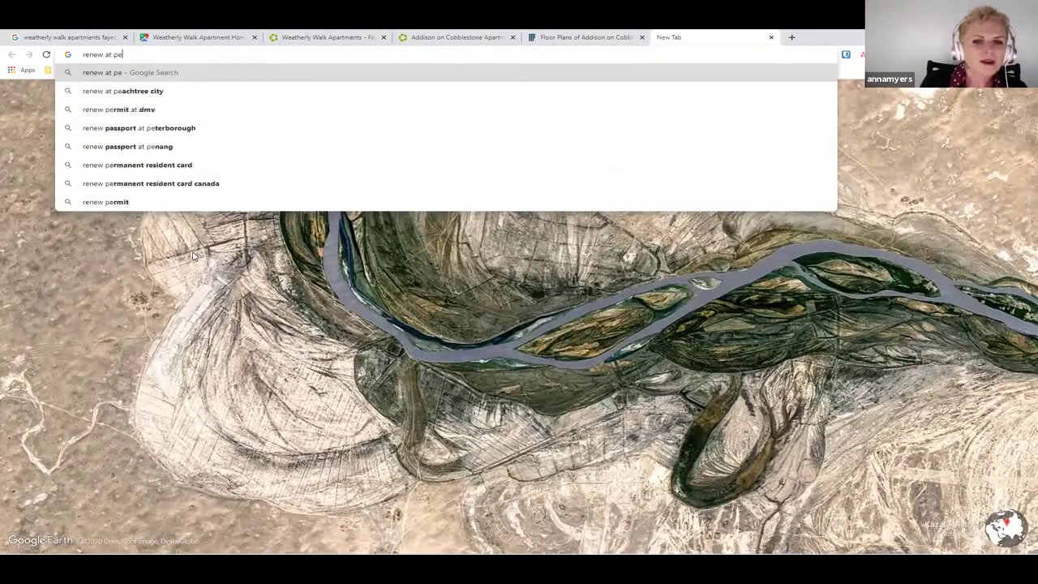
pyautogui.write('ach')
pyautogui.press('Return')
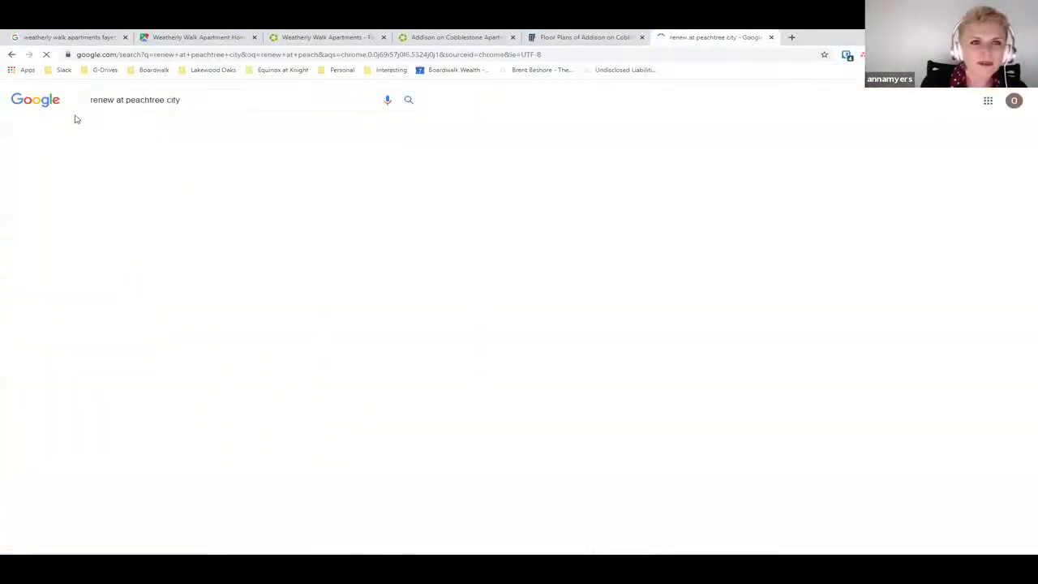
# Open ReNew Peachtree City's Apartments.com listing in a new tab and filter its units to 1 Bedroom
pyautogui.rightClick(145, 256)
pyautogui.click(154, 257)
pyautogui.hotkey('ctrl', 'Tab')
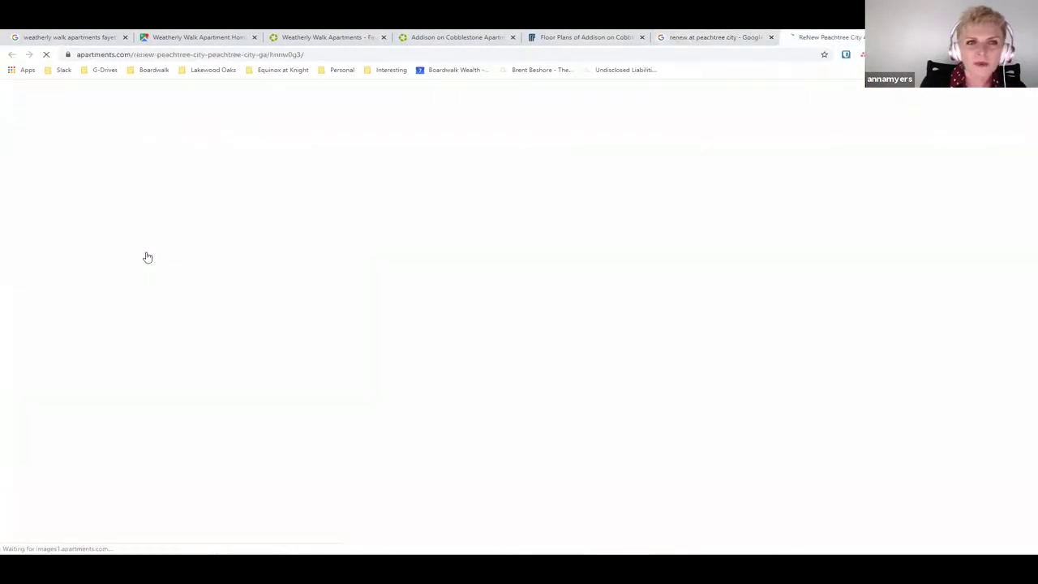
pyautogui.scroll(-3, 235, 297)
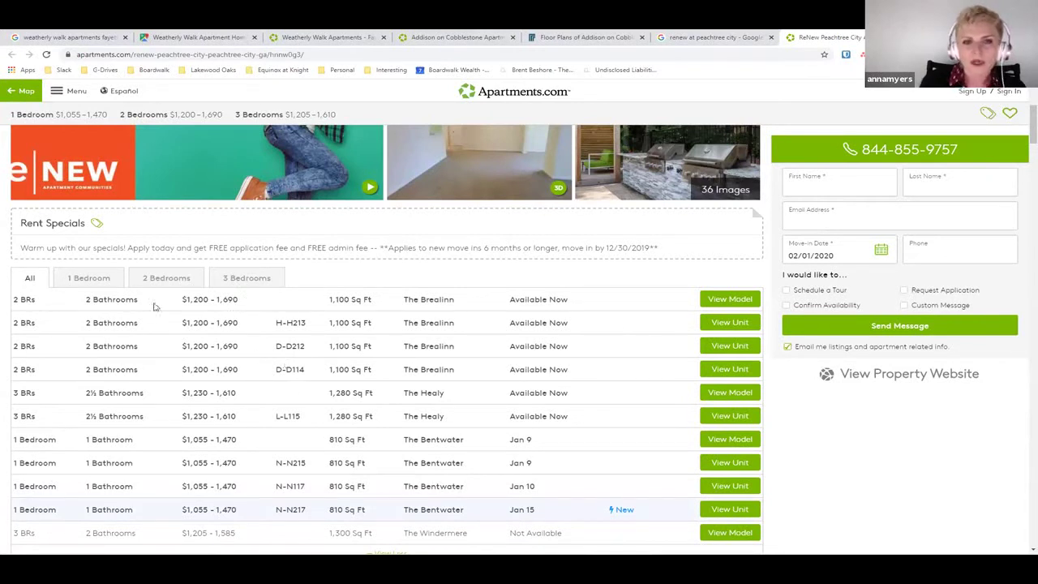
pyautogui.click(106, 280)
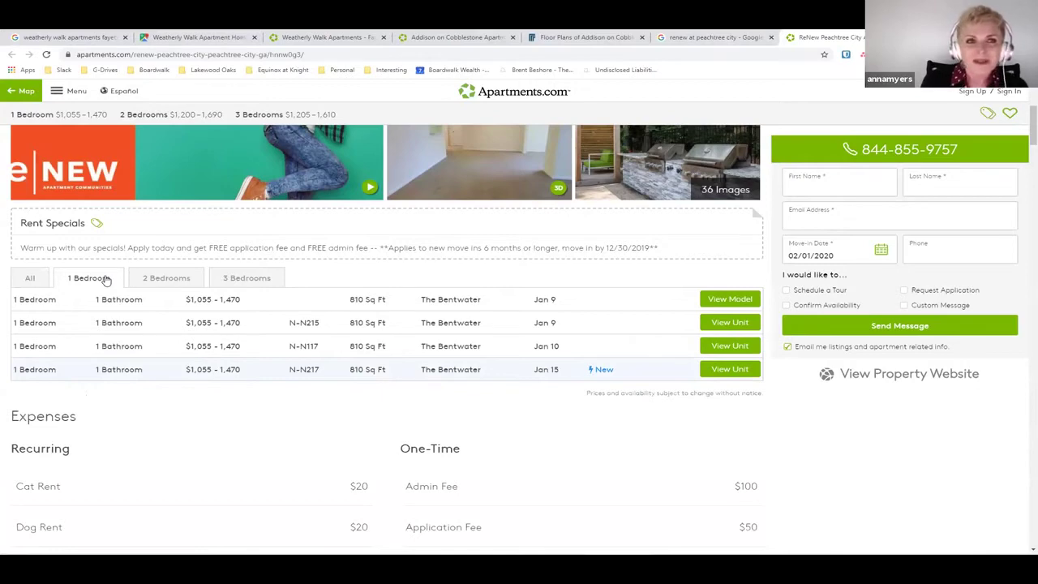
# Replace the ReNew Peachtree City tab with a search for "the meridian fayetteville ga" and open The Meridian at Lafayette's Apartments.com listing
pyautogui.hotkey('ctrl', 't')
pyautogui.write('t')
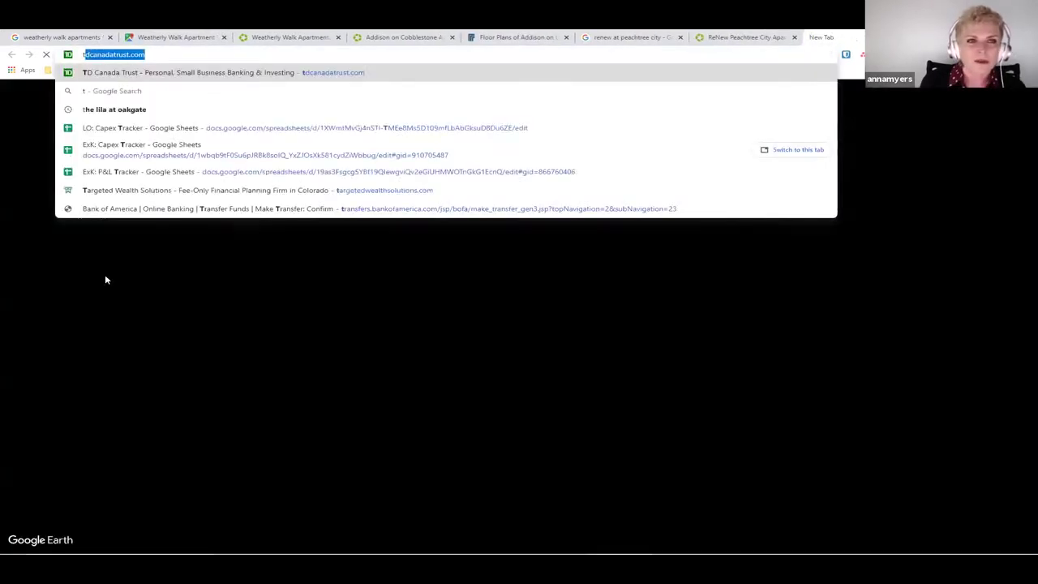
pyautogui.write('he malidian fayettevill')
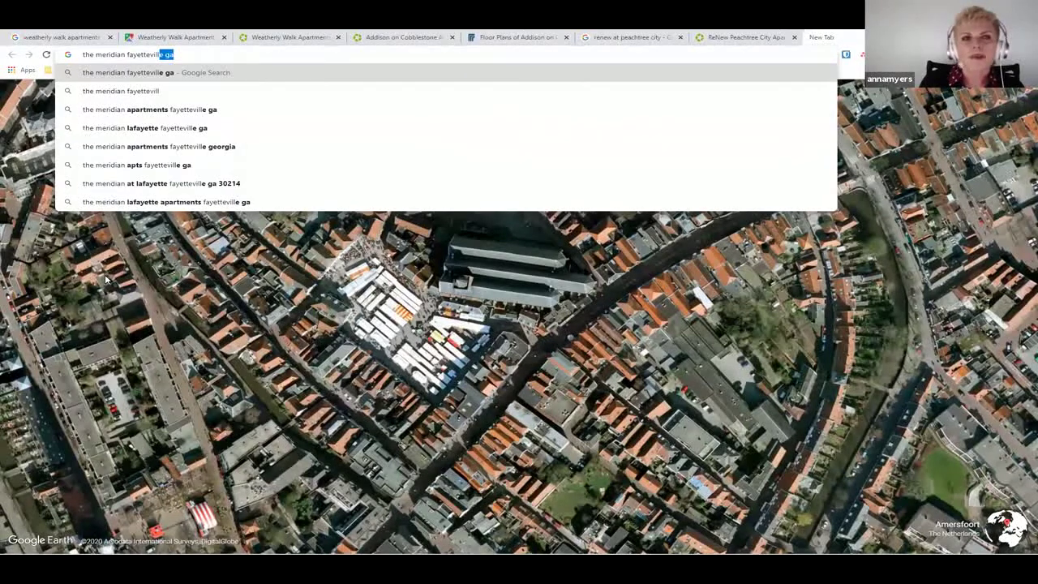
pyautogui.hotkey('ctrl', 'shift', 'Tab')
pyautogui.hotkey('ctrl', 'w')
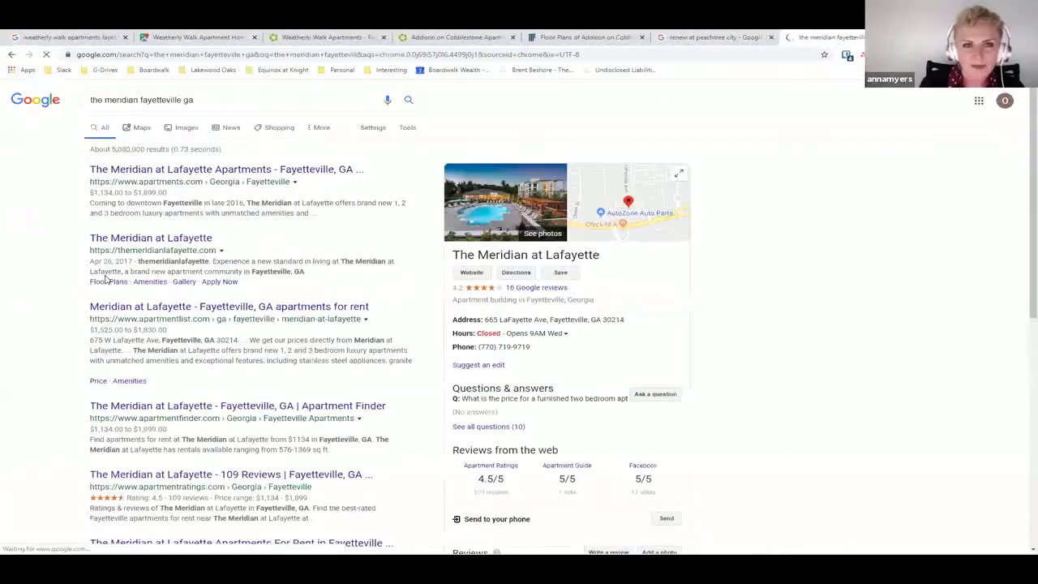
pyautogui.click(172, 173)
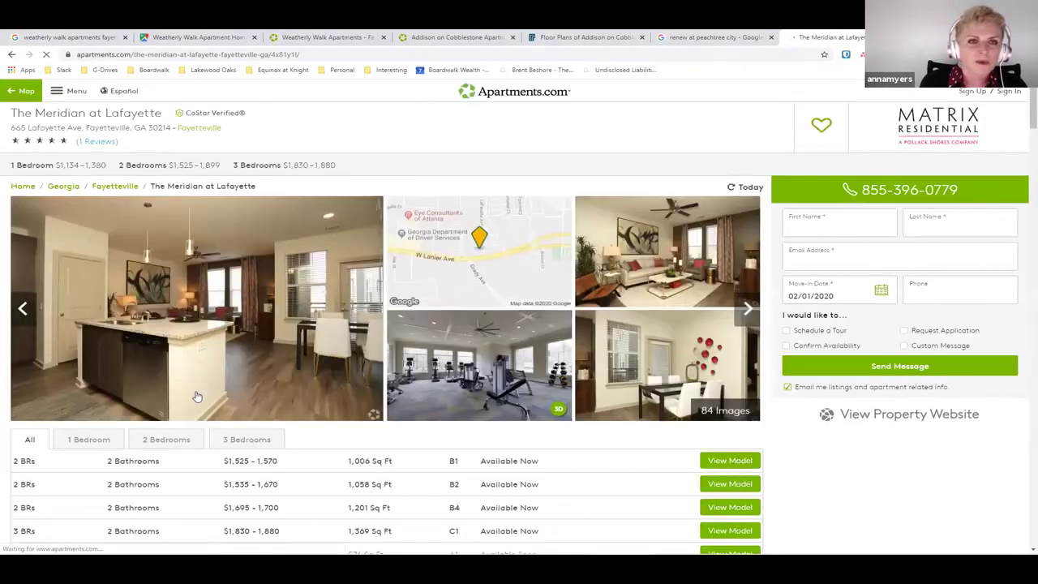
# Filter The Meridian at Lafayette's units to 1 Bedroom and highlight the upper end of the A3 model's rent range
pyautogui.scroll(-10, 197, 393)
pyautogui.scroll(-2, 196, 393)
pyautogui.scroll(12, 196, 394)
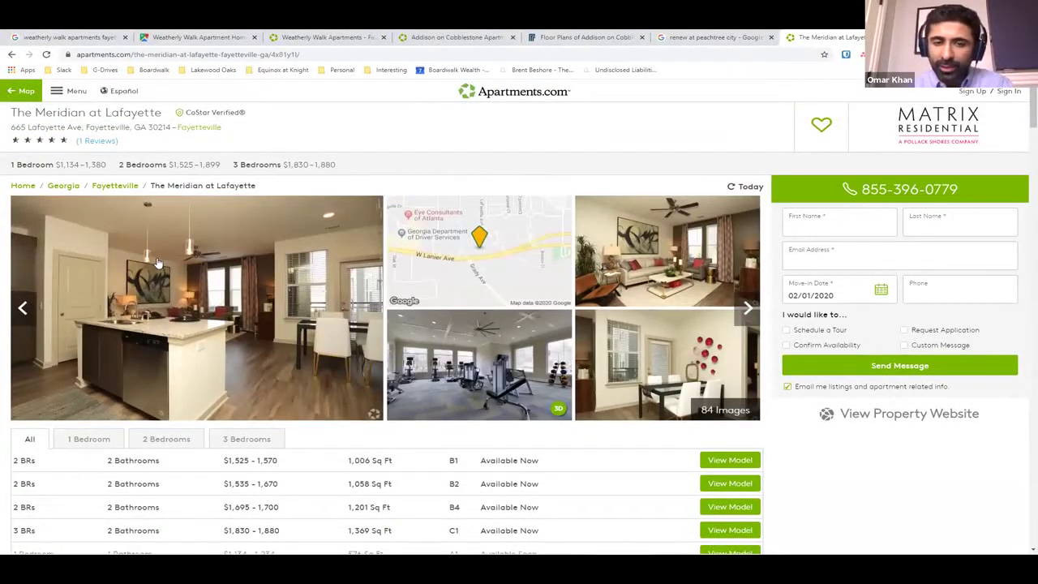
pyautogui.scroll(-1, 226, 287)
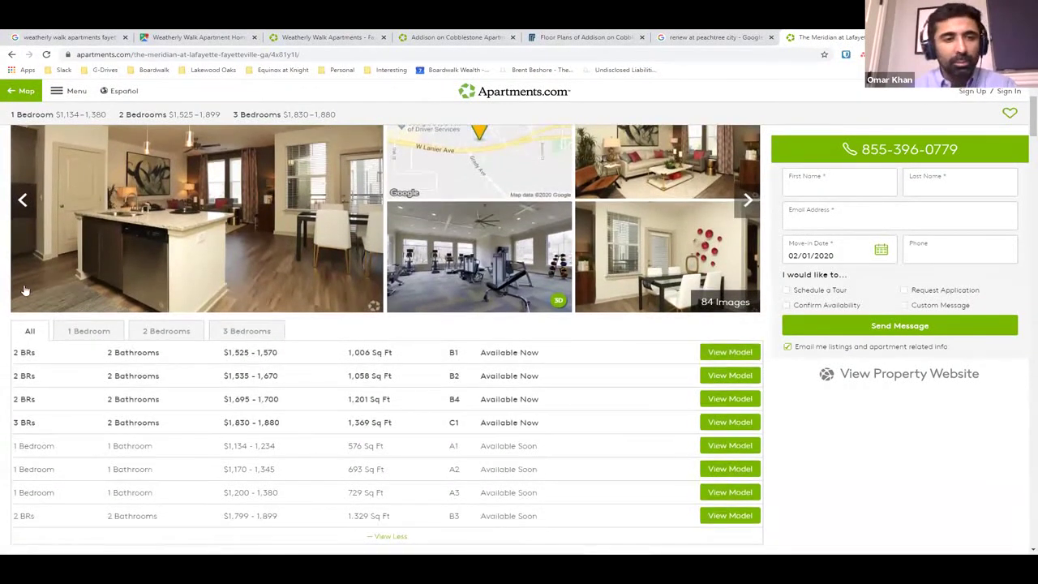
pyautogui.click(90, 330)
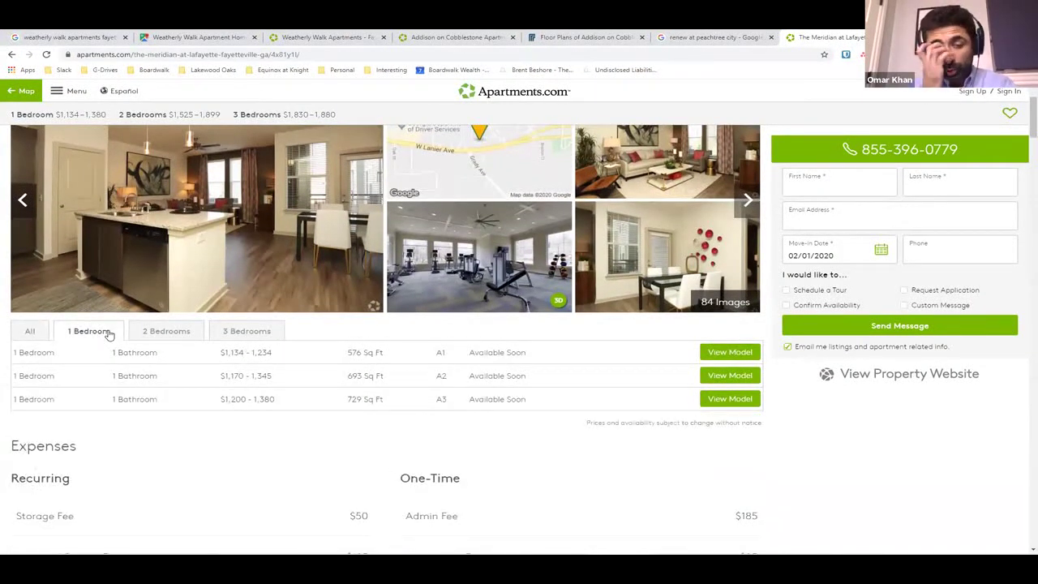
pyautogui.moveTo(204, 366); pyautogui.dragTo(204, 440)
pyautogui.click(205, 442)
pyautogui.moveTo(219, 399); pyautogui.dragTo(253, 403)
pyautogui.click(282, 409)
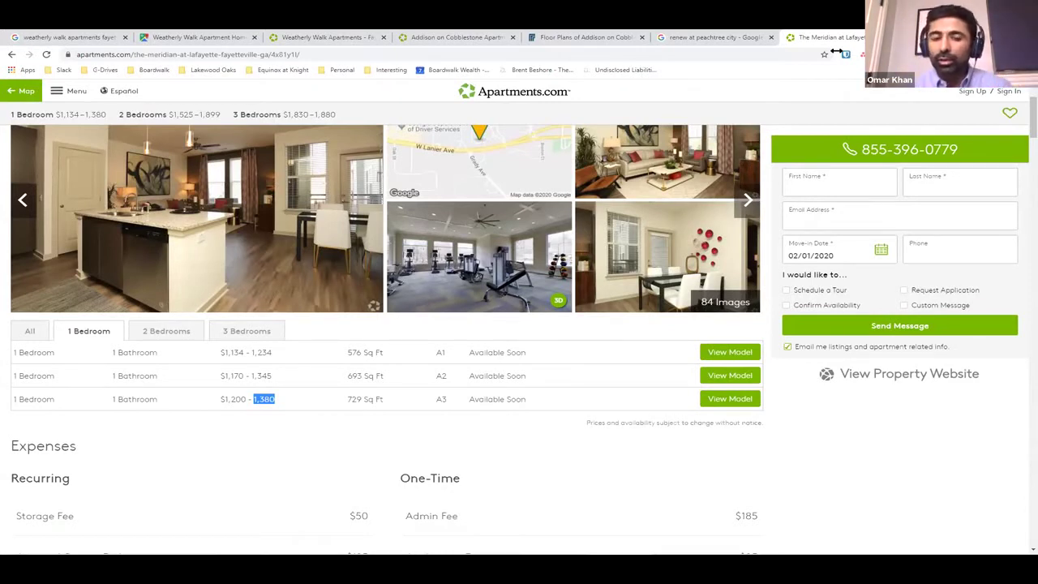
# Place The Meridian's tab beside the Weatherly Walk listing and compare the one-bedroom rents of the two properties
pyautogui.moveTo(831, 38); pyautogui.dragTo(775, 38)
pyautogui.click(328, 38)
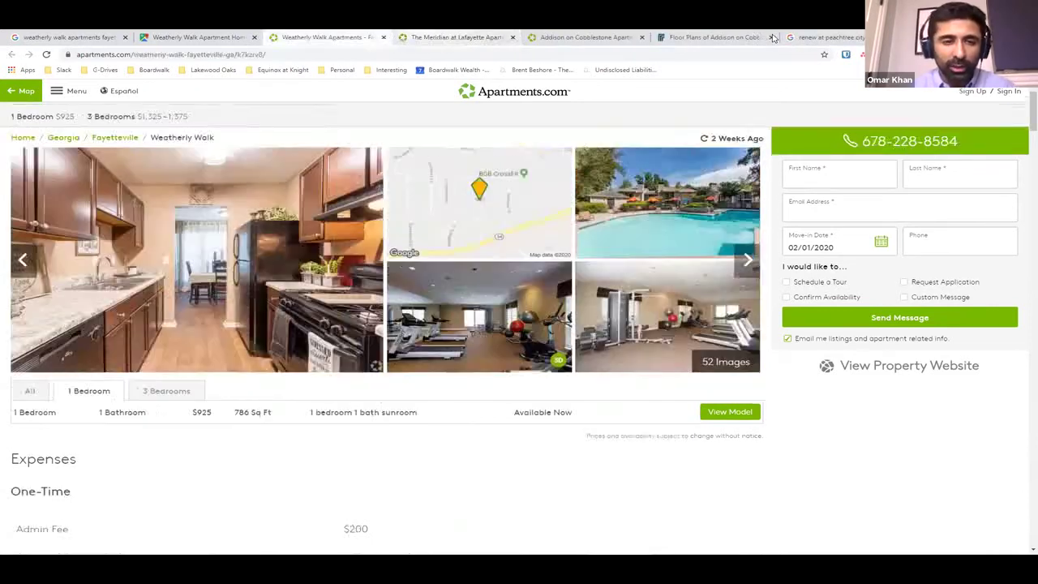
pyautogui.moveTo(192, 419); pyautogui.dragTo(224, 421)
pyautogui.hotkey('ctrl', 'Tab')
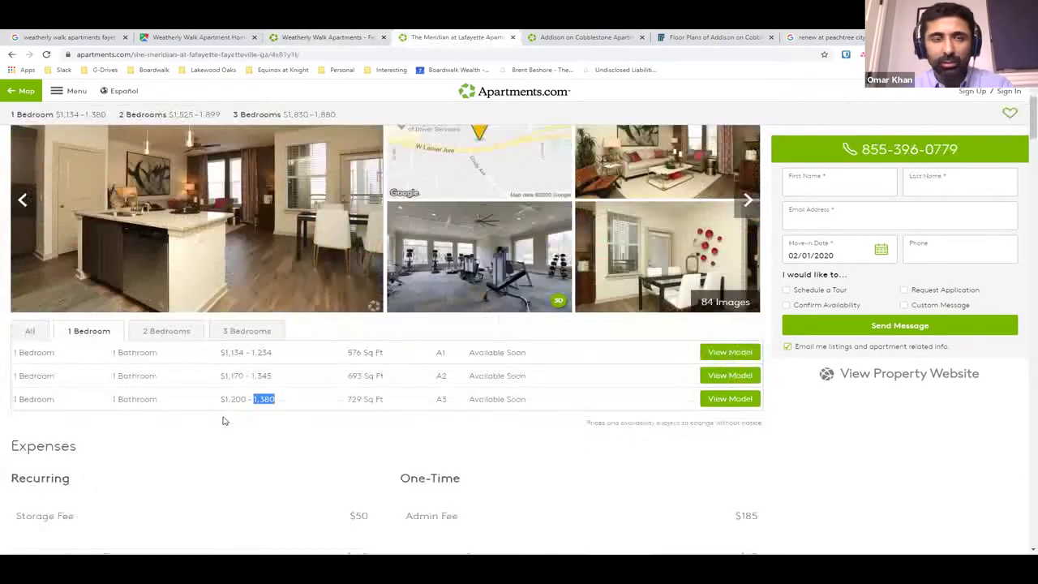
pyautogui.press('super+d')
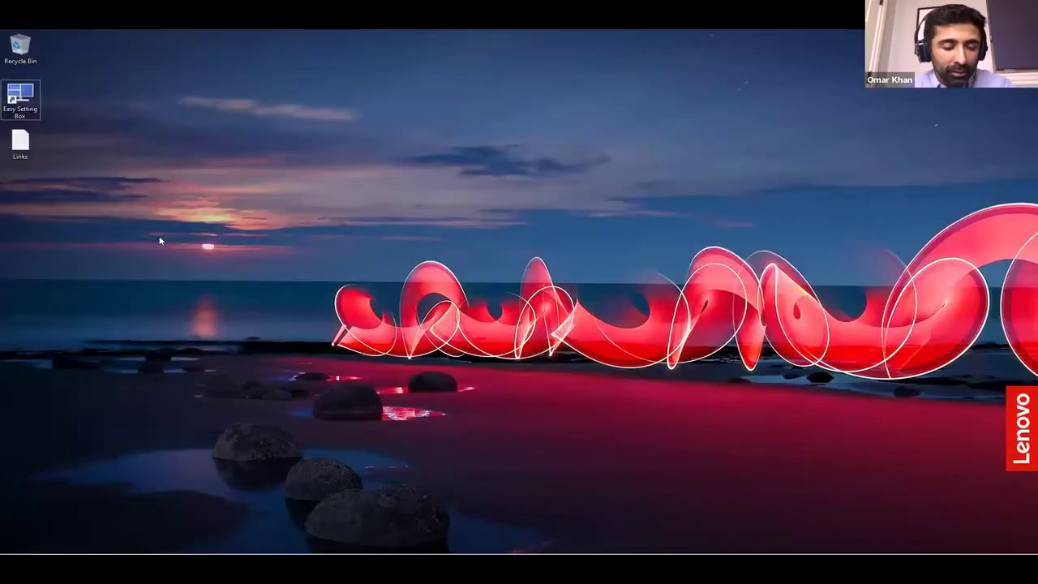
pyautogui.hotkey('alt', 'Tab')
pyautogui.click(160, 240)
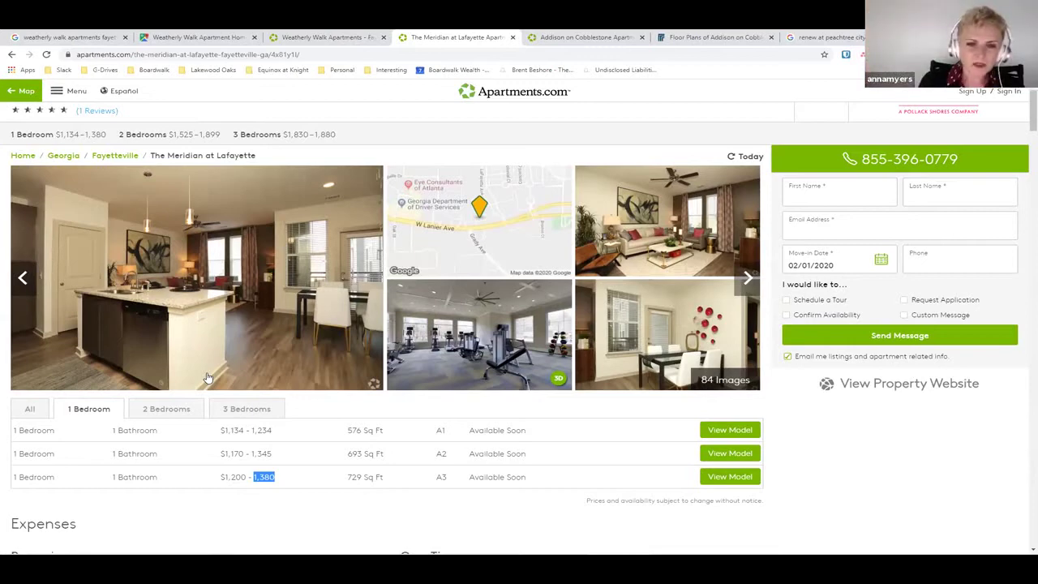
# Recheck Weatherly Walk's one-bedroom unit against The Meridian's, and view The Meridian's location on the enlarged property map
pyautogui.hotkey('ctrl', 'shift', 'Tab')
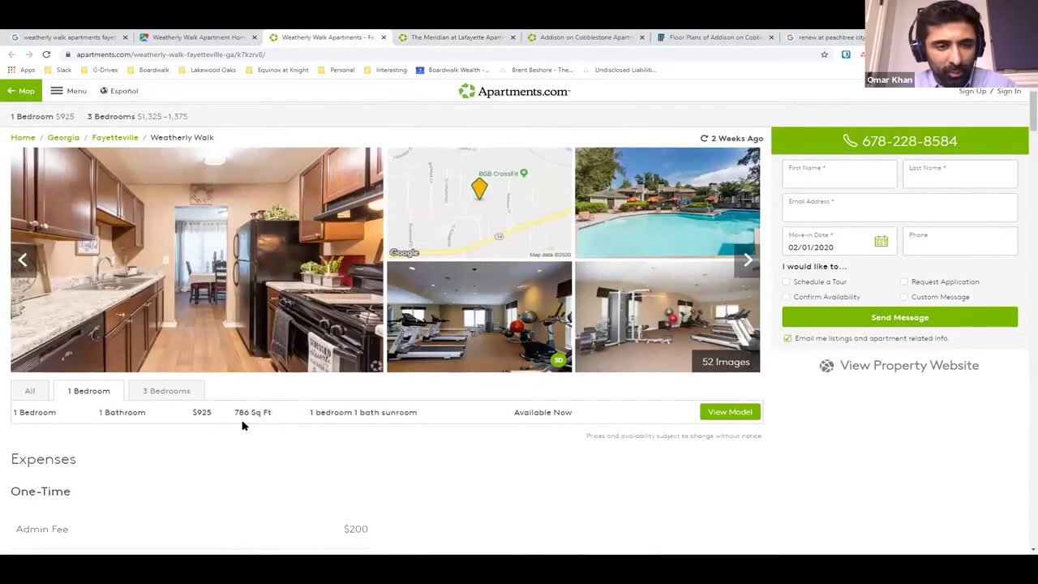
pyautogui.hotkey('ctrl', 'Tab')
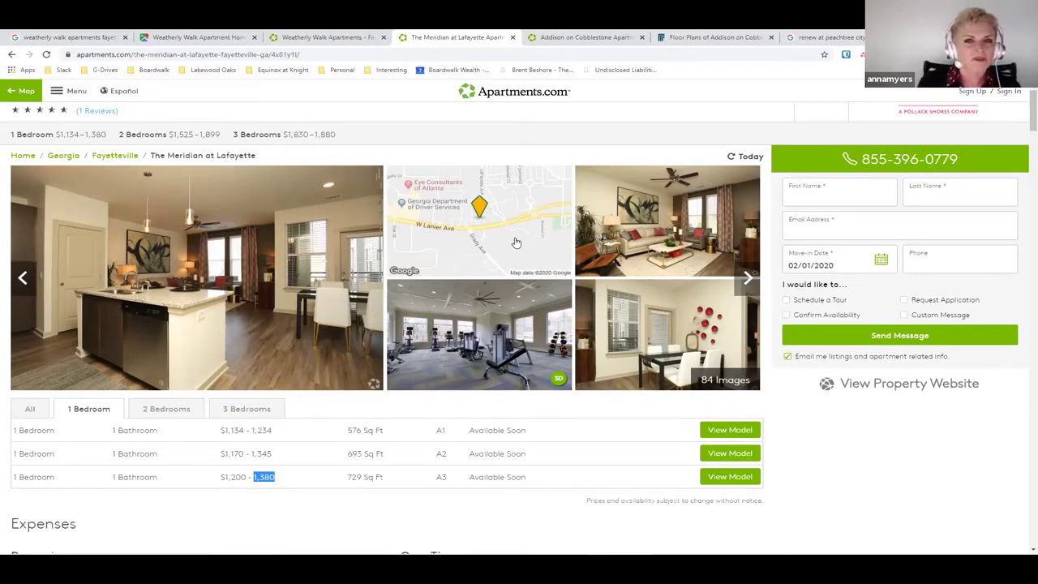
pyautogui.click(422, 247)
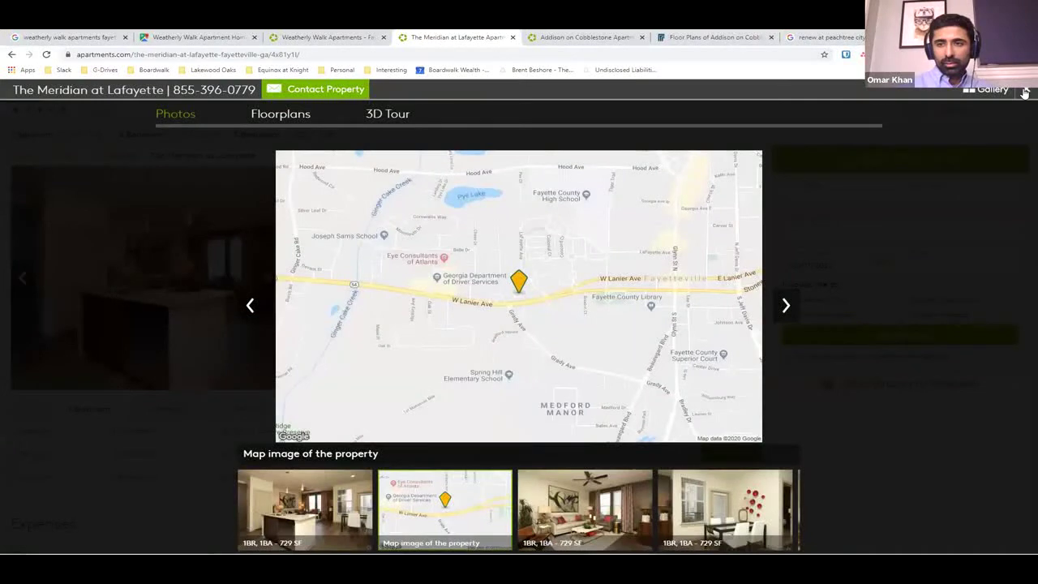
pyautogui.click(1024, 90)
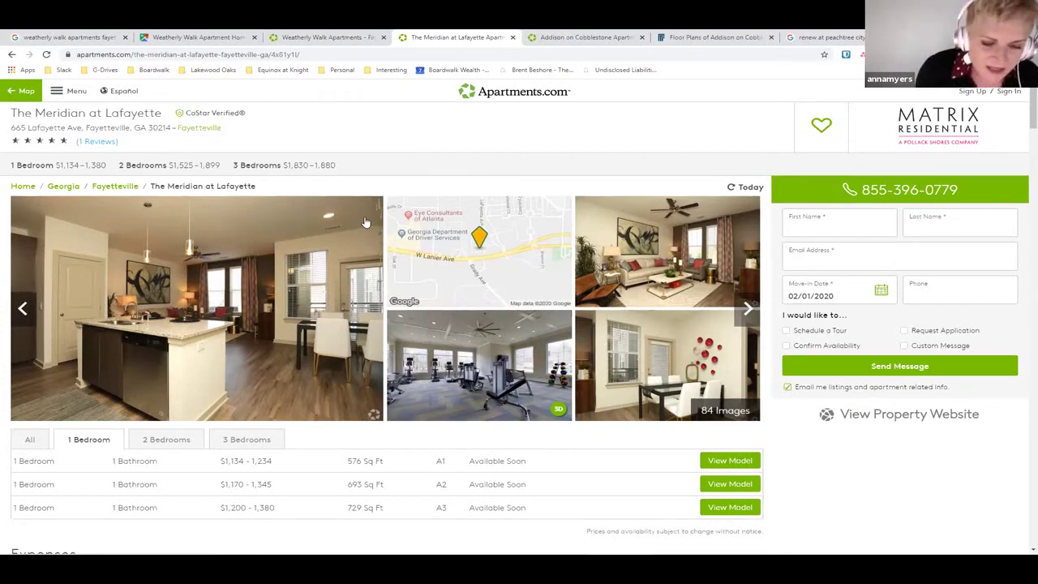
# Switch to the Weatherly Walk analysis workbook in Excel and select the Year 1 to Year 5 Gross Potential Rent growth rates in Scenarios
pyautogui.hotkey('ctrl', 'shift', 'Tab')
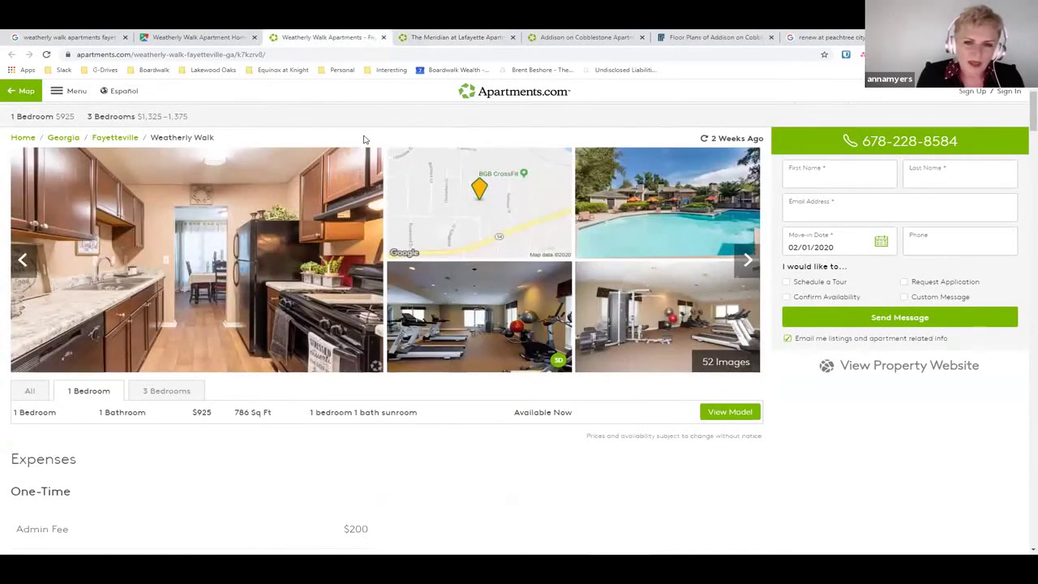
pyautogui.hotkey('alt', 'Tab')
pyautogui.hotkey('alt', 'Tab')
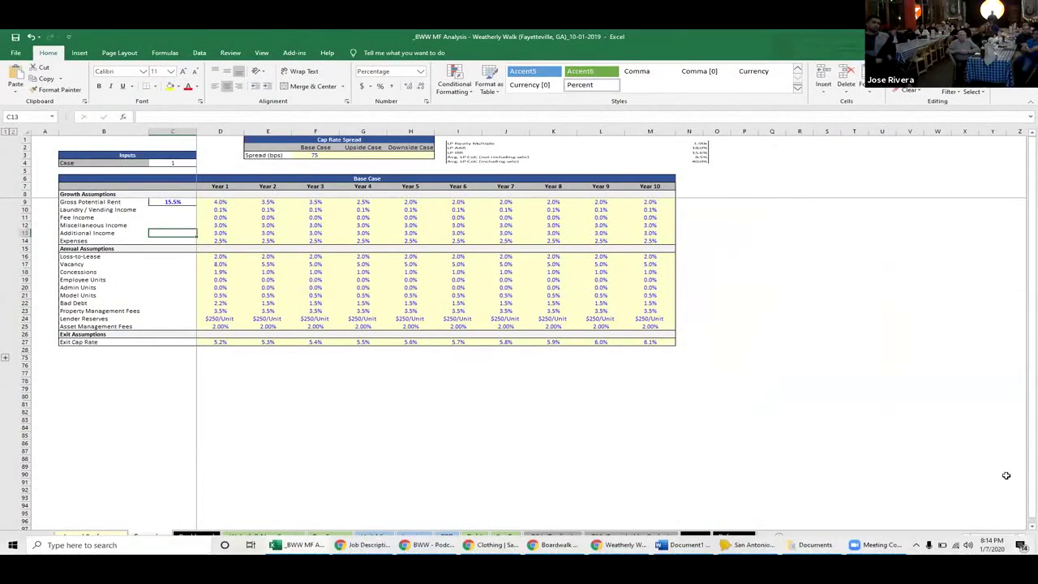
pyautogui.click(1011, 548)
pyautogui.click(1011, 548)
pyautogui.click(1011, 548)
pyautogui.click(366, 293)
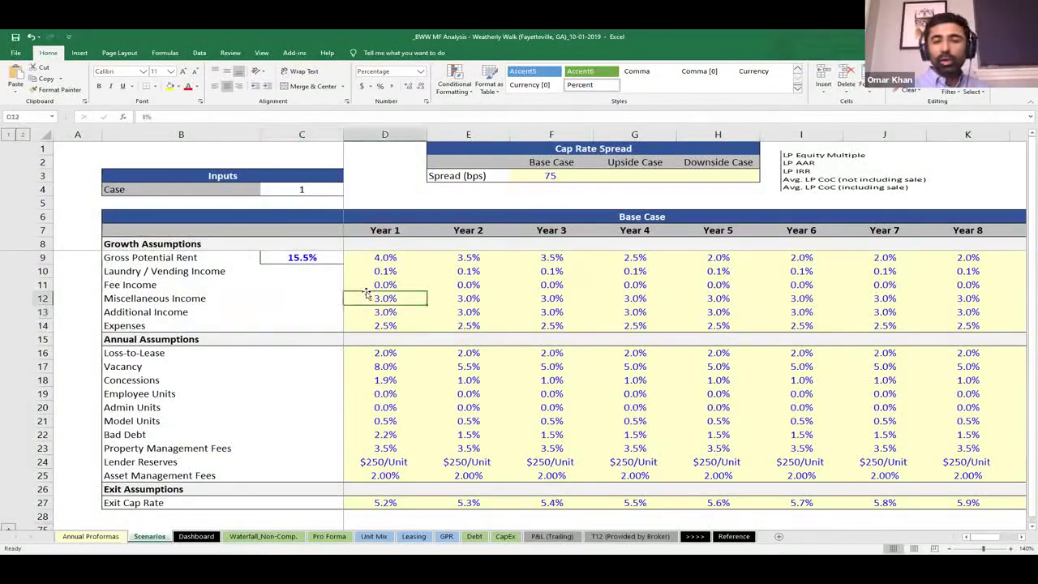
pyautogui.moveTo(386, 257); pyautogui.dragTo(718, 257)
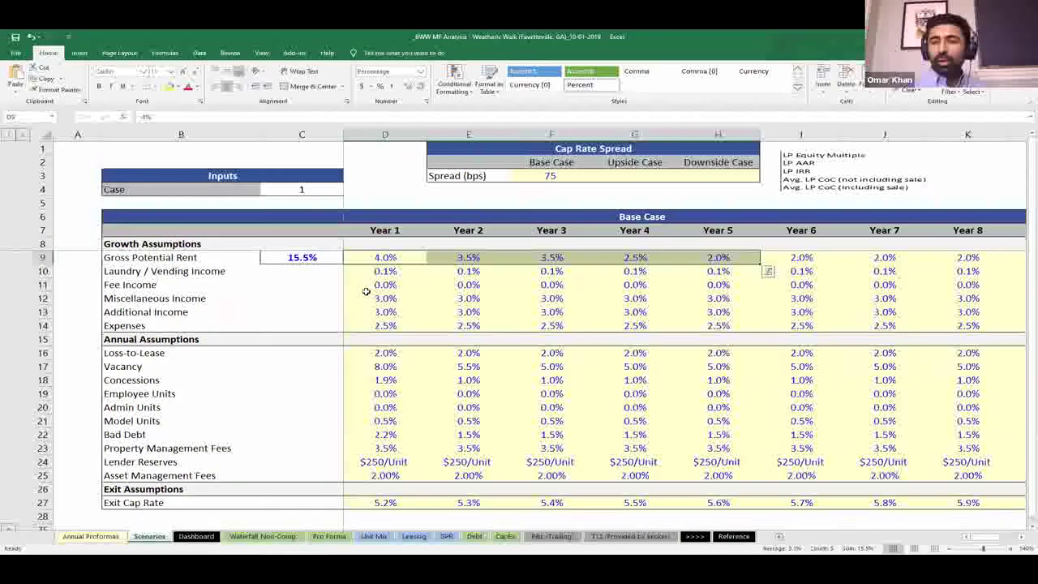
# Inspect the formula behind the Gross Potential Rent growth total and the Year 1 to Year 3 growth rates
pyautogui.hotkey('shift', 'Left')
pyautogui.hotkey('shift', 'Left')
pyautogui.hotkey('shift', 'Left')
pyautogui.hotkey('shift', 'Left')
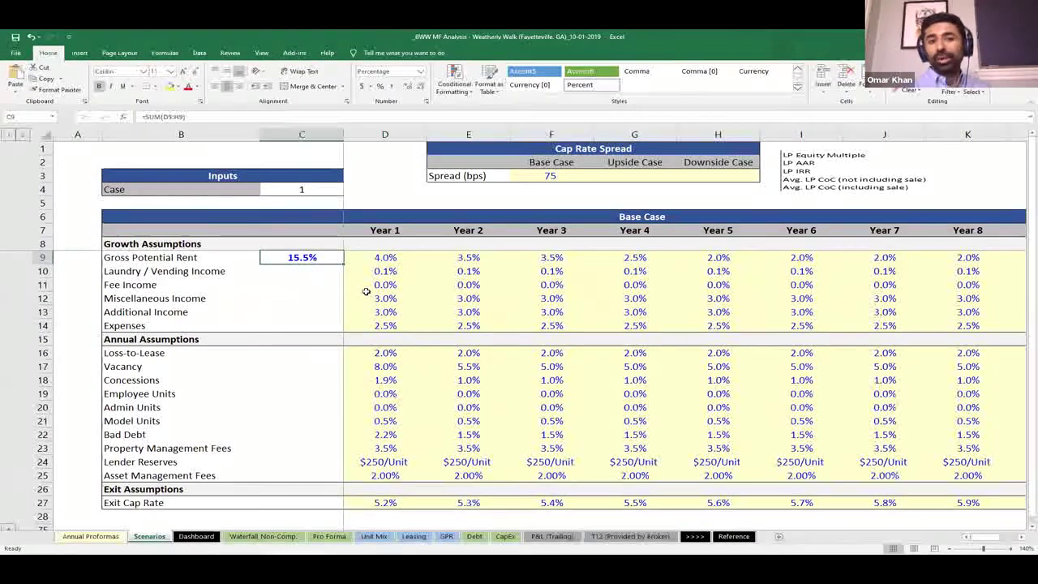
pyautogui.hotkey('shift', 'Right')
pyautogui.hotkey('shift', 'Right')
pyautogui.hotkey('shift', 'Right')
pyautogui.hotkey('shift', 'Right')
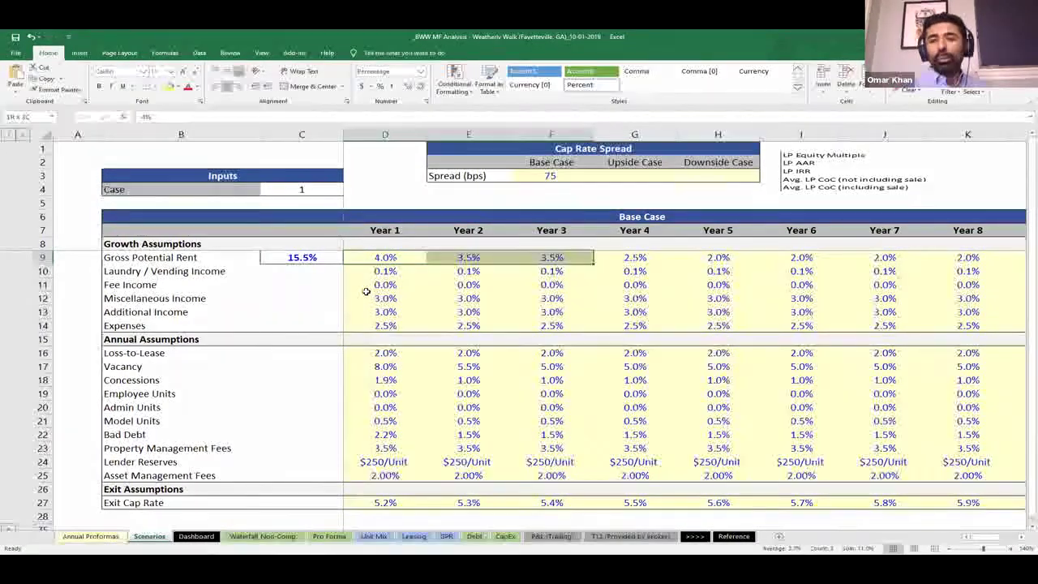
pyautogui.hotkey('shift', 'Left')
pyautogui.hotkey('shift', 'Left')
pyautogui.hotkey('shift', 'Left')
pyautogui.hotkey('shift', 'Left')
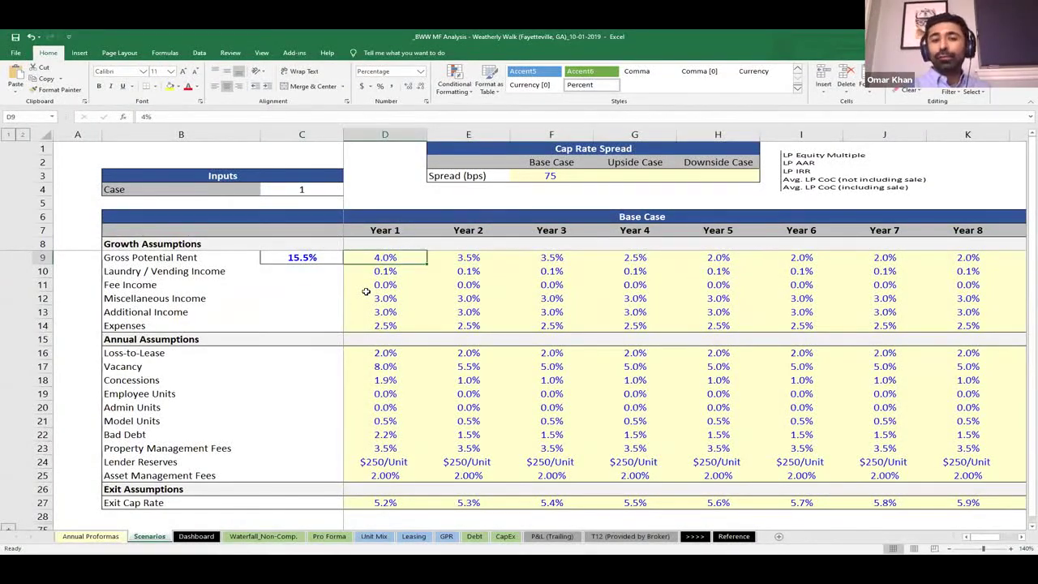
# Examine the early-year Gross Potential Rent growth rates, and highlight the full Year 1 to Year 5 range
pyautogui.hotkey('shift', 'Right')
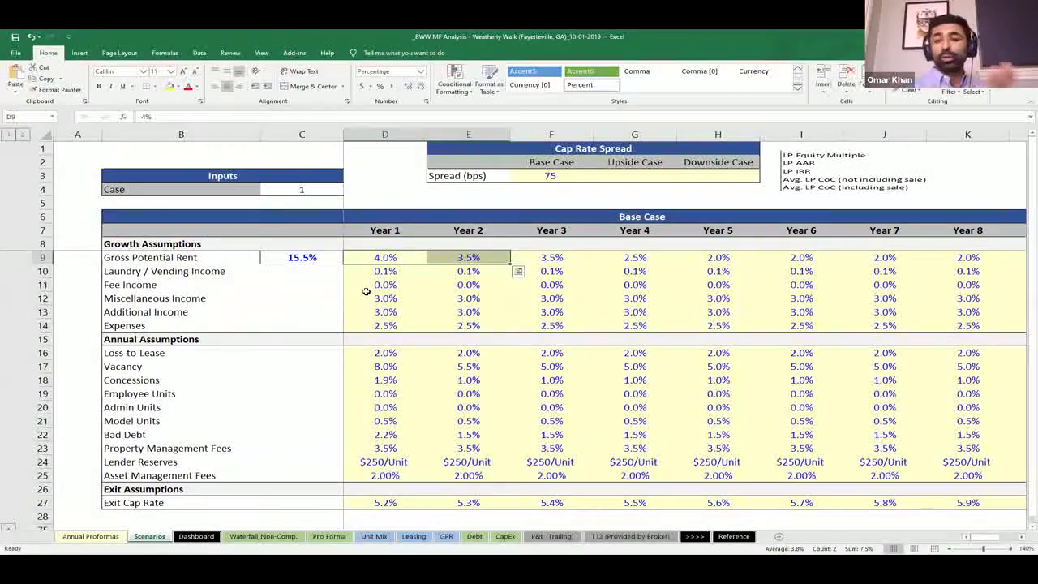
pyautogui.press('Right')
pyautogui.press('Right')
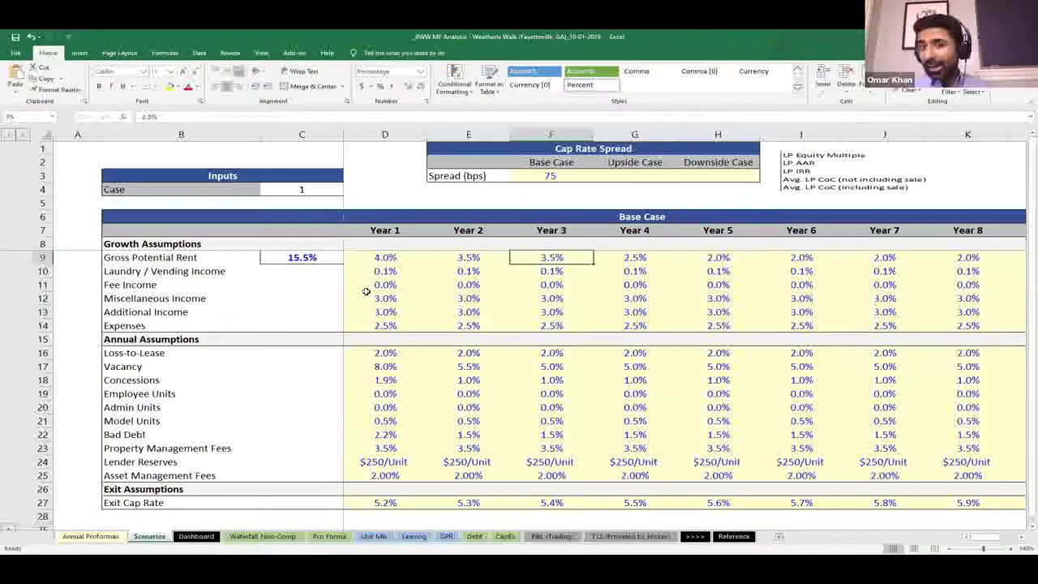
pyautogui.press('Left')
pyautogui.press('Left')
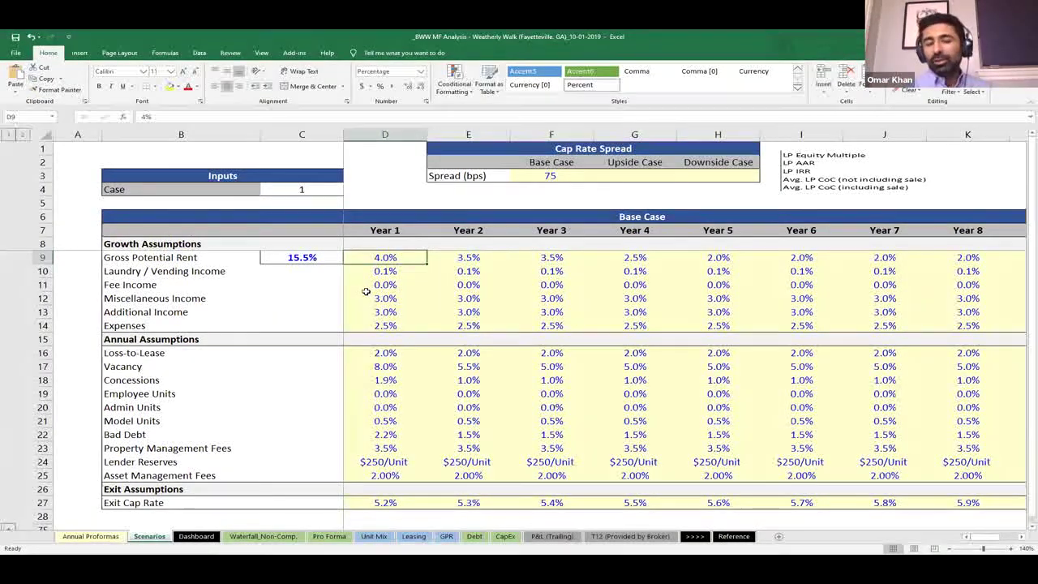
pyautogui.hotkey('shift', 'Right')
pyautogui.hotkey('shift', 'Right')
pyautogui.hotkey('shift', 'Right')
pyautogui.hotkey('shift', 'Right')
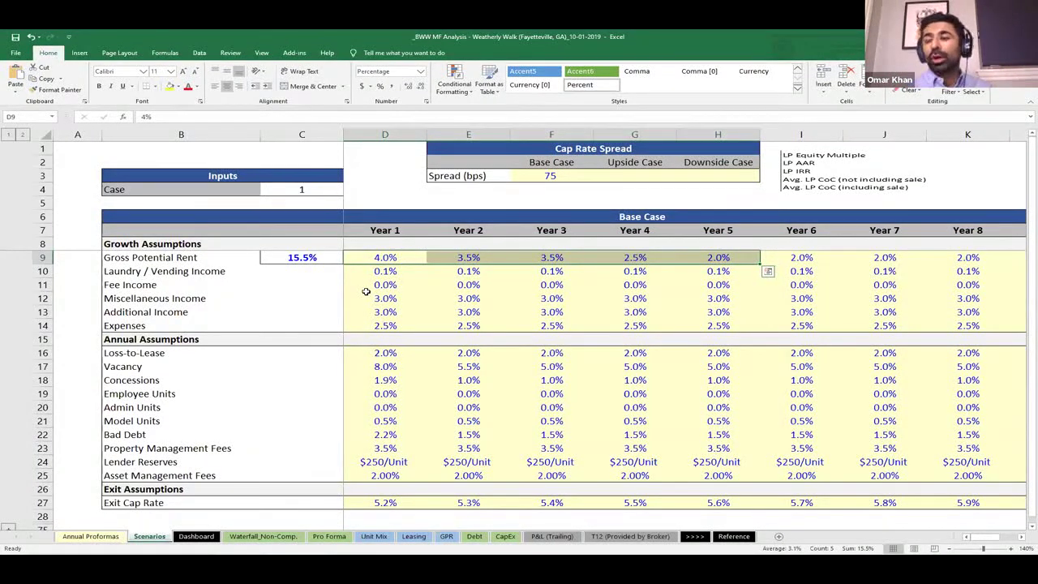
# Examine the Year 4 and Year 5 Gross Potential Rent growth rates and return to the Year 1 rate
pyautogui.press('Right')
pyautogui.press('Right')
pyautogui.press('Right')
pyautogui.press('Right')
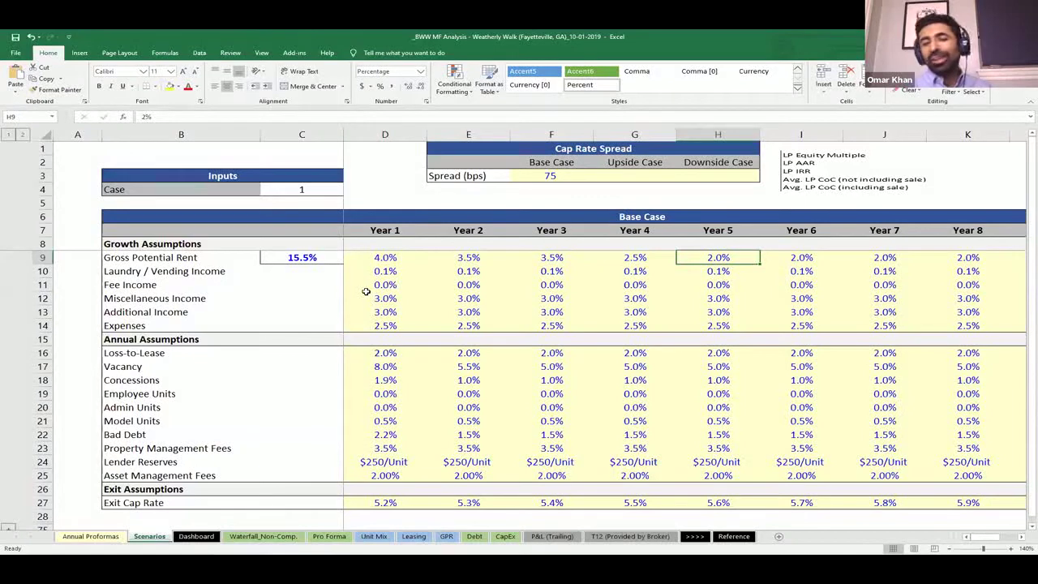
pyautogui.press('Left')
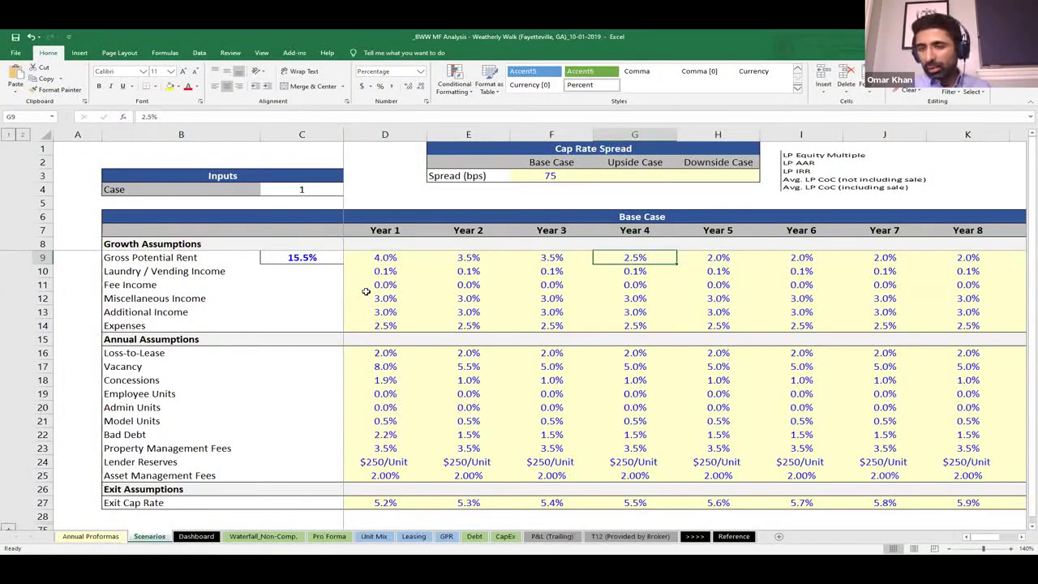
pyautogui.press('Right')
pyautogui.press('Left')
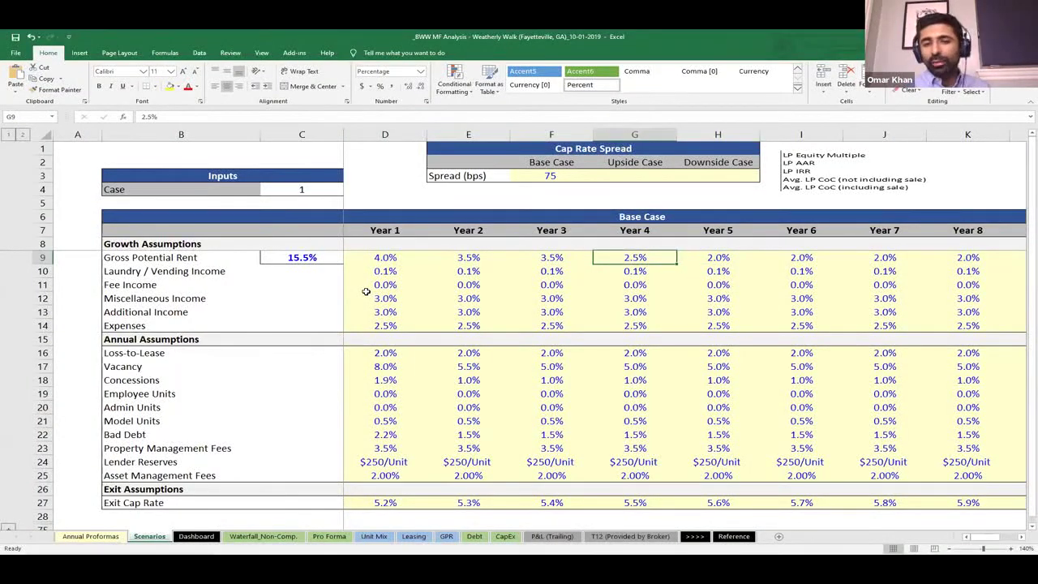
pyautogui.hotkey('shift', 'Right')
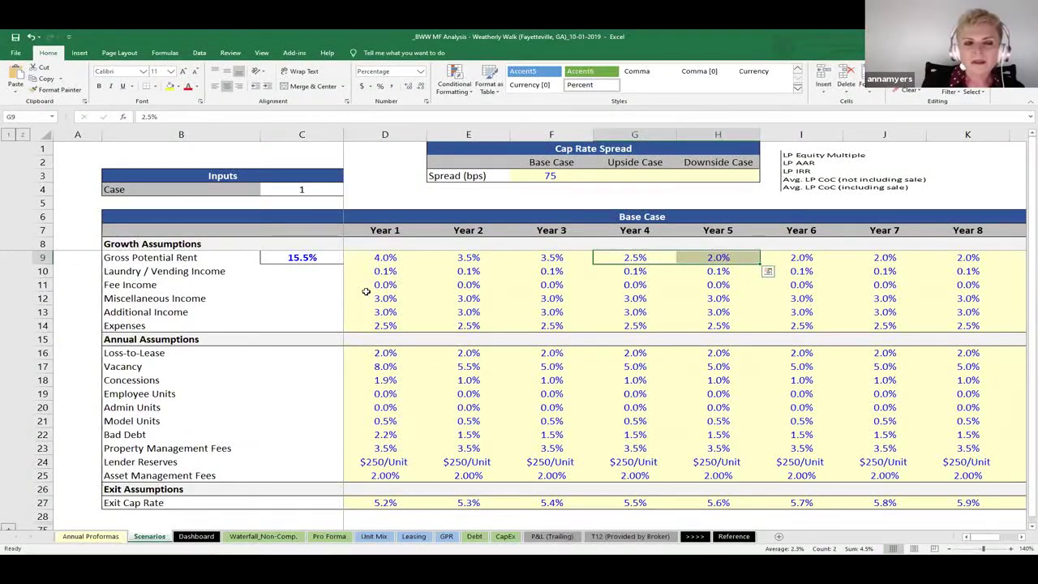
pyautogui.press('Left')
pyautogui.press('Left')
pyautogui.press('Left')
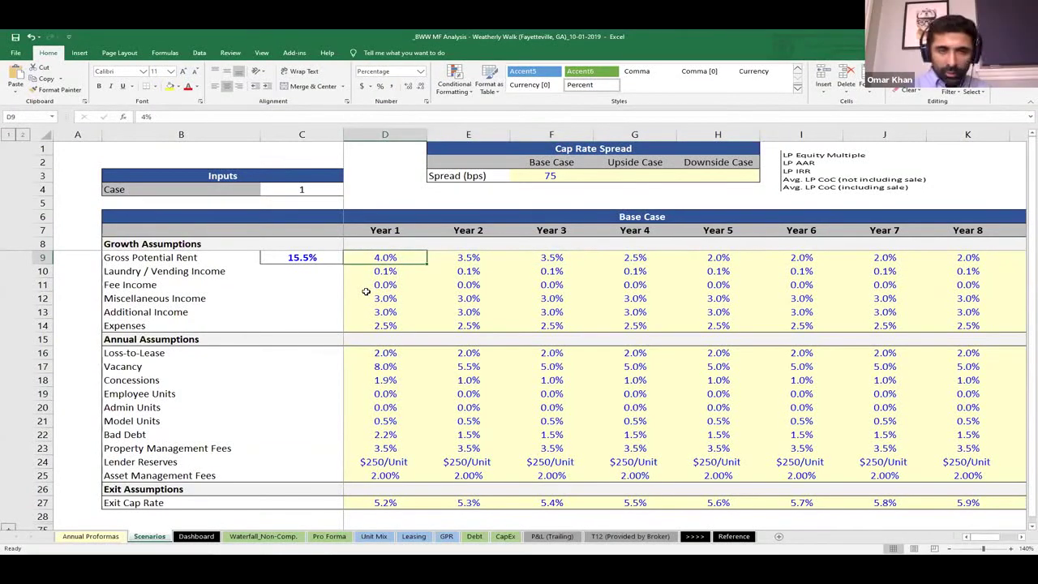
# Review the Year 1 growth assumptions below Gross Potential Rent, including Laundry / Vending Income and Additional Income
pyautogui.press('Down')
pyautogui.press('Down')
pyautogui.press('Down')
pyautogui.press('Down')
pyautogui.press('Down')
pyautogui.press('Down')
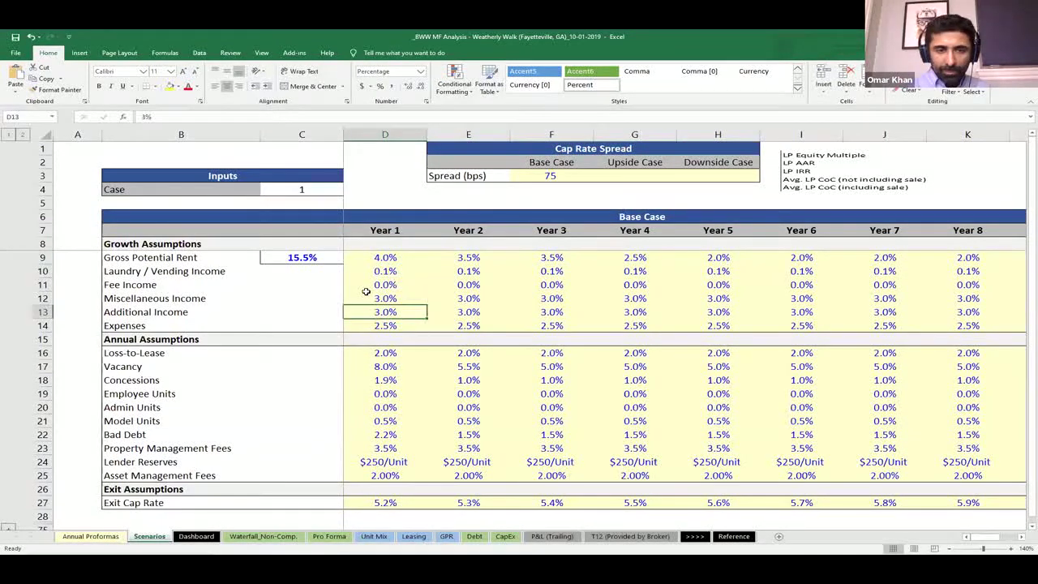
pyautogui.press('Up')
pyautogui.press('Up')
pyautogui.press('Up')
pyautogui.press('Up')
pyautogui.press('Up')
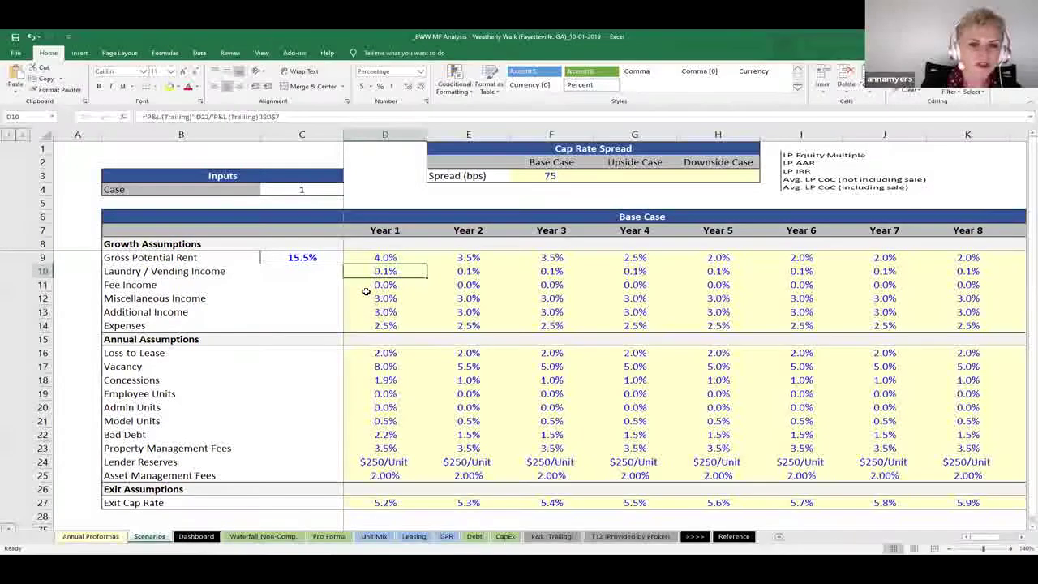
# Go down through the Year 1 growth assumptions to the Loss-to-Lease rate under Annual Assumptions
pyautogui.press('Down')
pyautogui.press('Down')
pyautogui.press('Down')
pyautogui.press('Down')
pyautogui.press('Down')
pyautogui.press('Down')
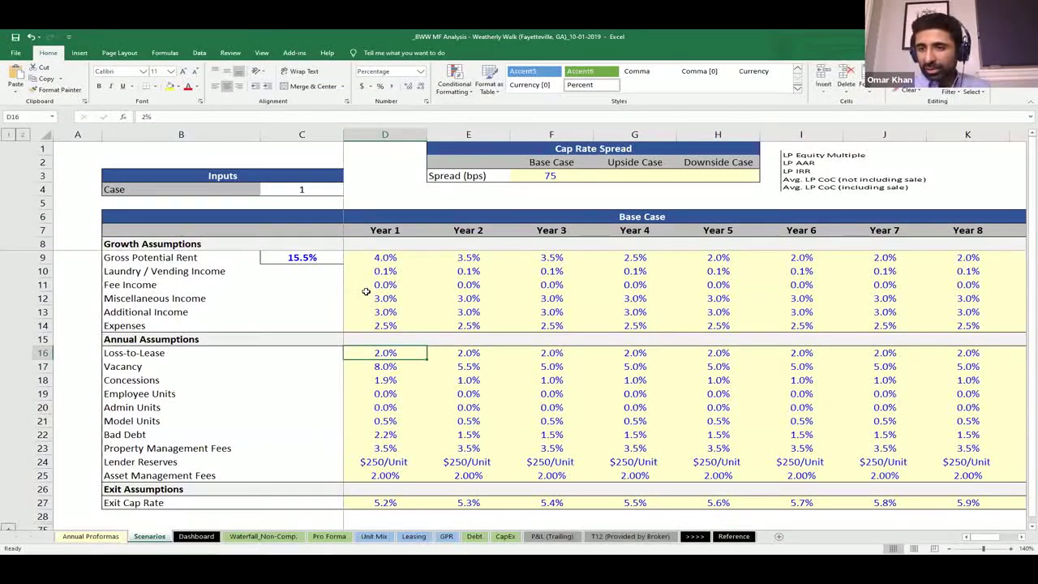
# Examine the Vacancy assumptions for Year 1 through Year 3 in the base case
pyautogui.press('Down')
pyautogui.hotkey('shift', 'Right')
pyautogui.hotkey('shift', 'Right')
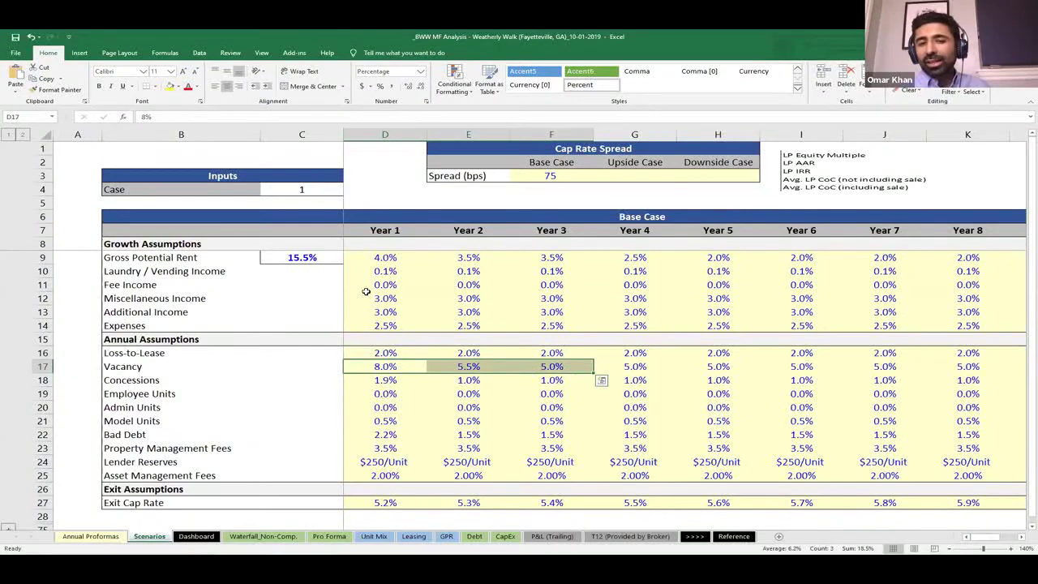
pyautogui.press('Left')
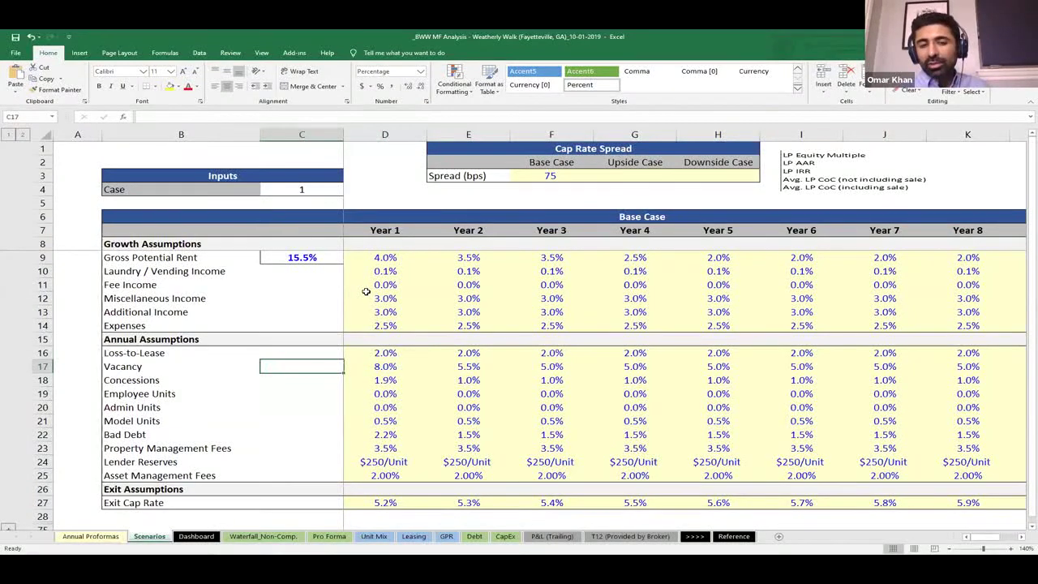
pyautogui.press('Right')
pyautogui.hotkey('shift', 'Right')
pyautogui.hotkey('shift', 'Right')
pyautogui.hotkey('shift', 'Right')
pyautogui.hotkey('shift', 'Right')
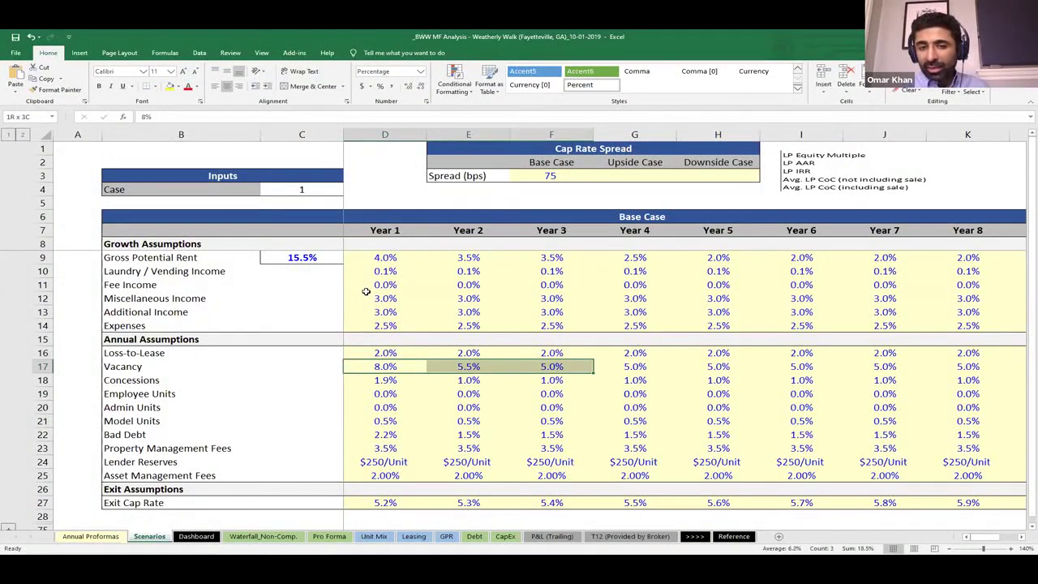
pyautogui.press('Right')
pyautogui.press('Right')
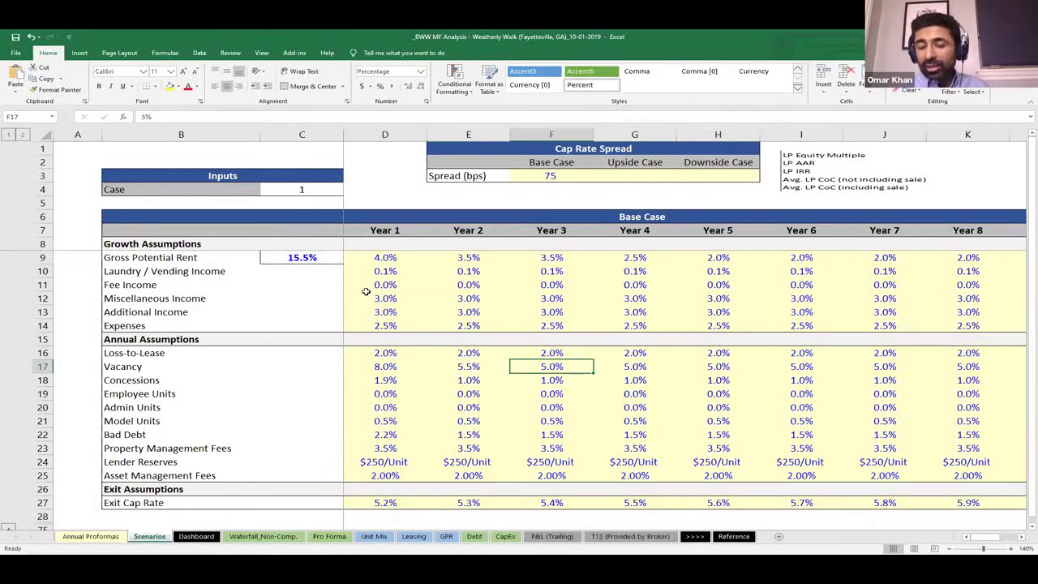
# Examine the base-case Vacancy rates for Year 3 through Year 5 and return to the Year 1 rate
pyautogui.hotkey('shift', 'Right')
pyautogui.hotkey('shift', 'Right')
pyautogui.press('Left')
pyautogui.press('Left')
pyautogui.press('Left')
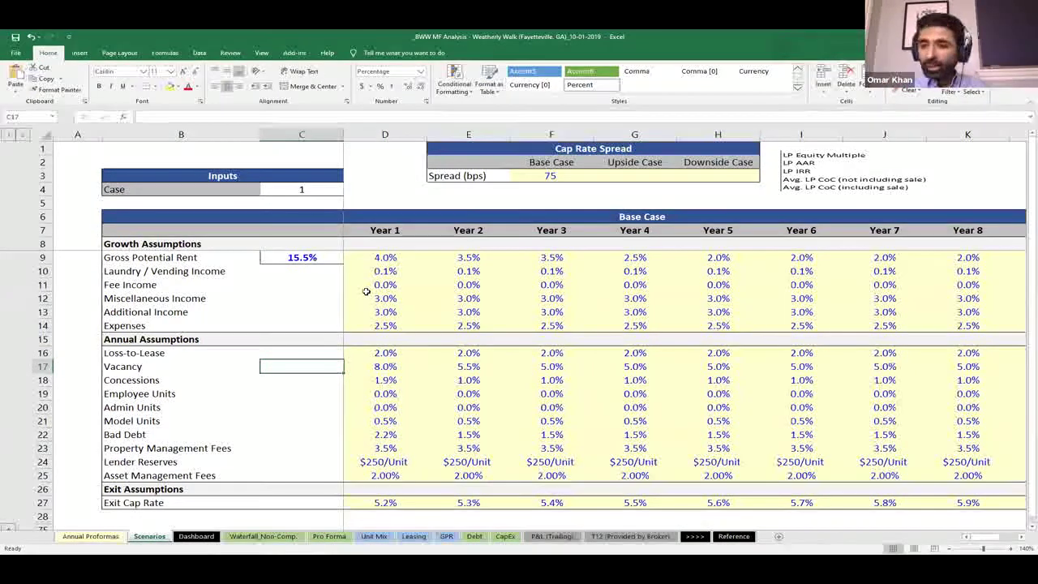
pyautogui.press('Right')
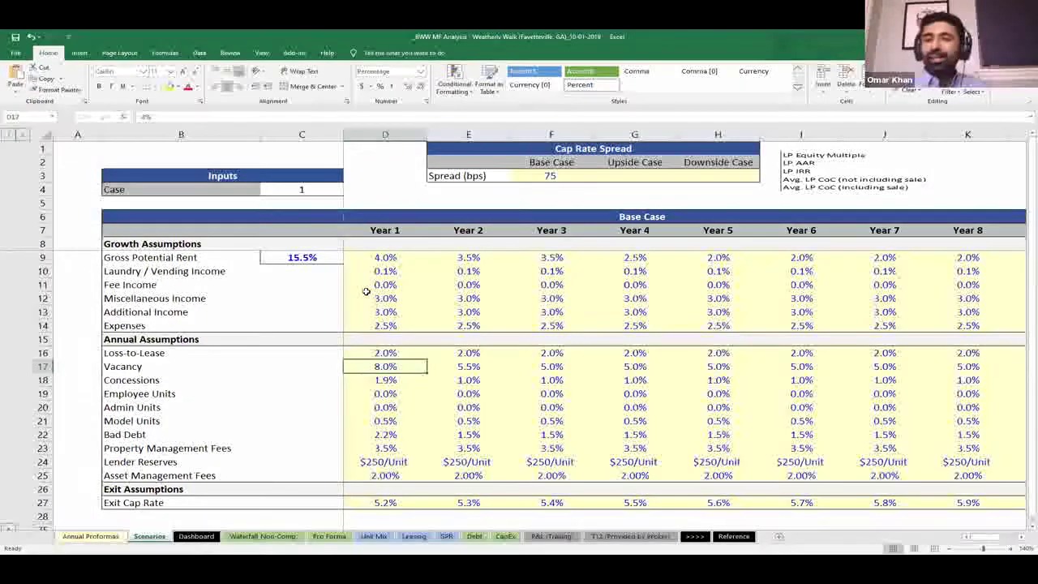
# Compare the Vacancy rates from Year 1 to Year 4 and move on to the Year 1 Concessions rate
pyautogui.press('Right')
pyautogui.press('Right')
pyautogui.press('Right')
pyautogui.press('Left')
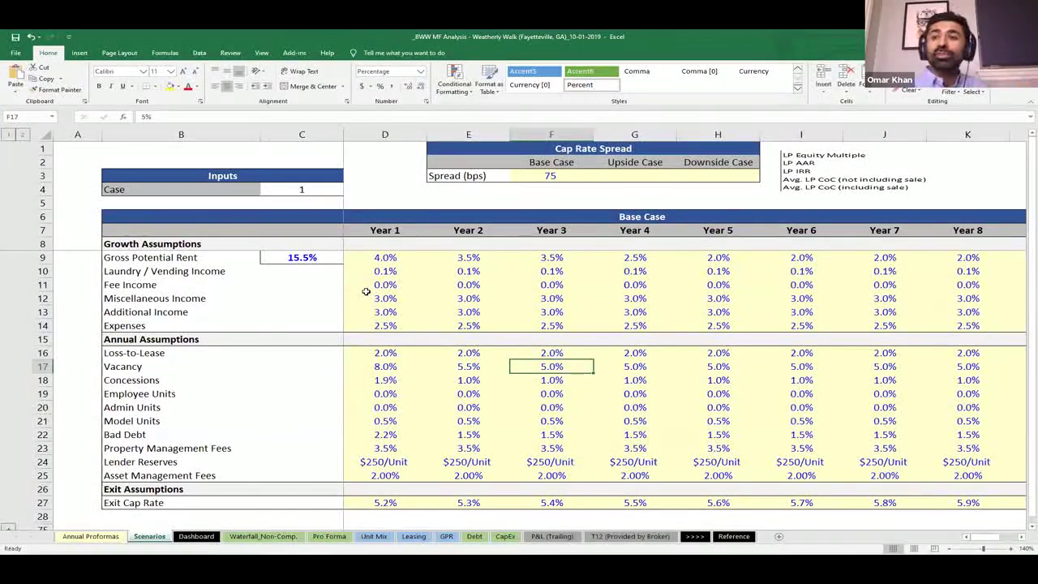
pyautogui.press('Left')
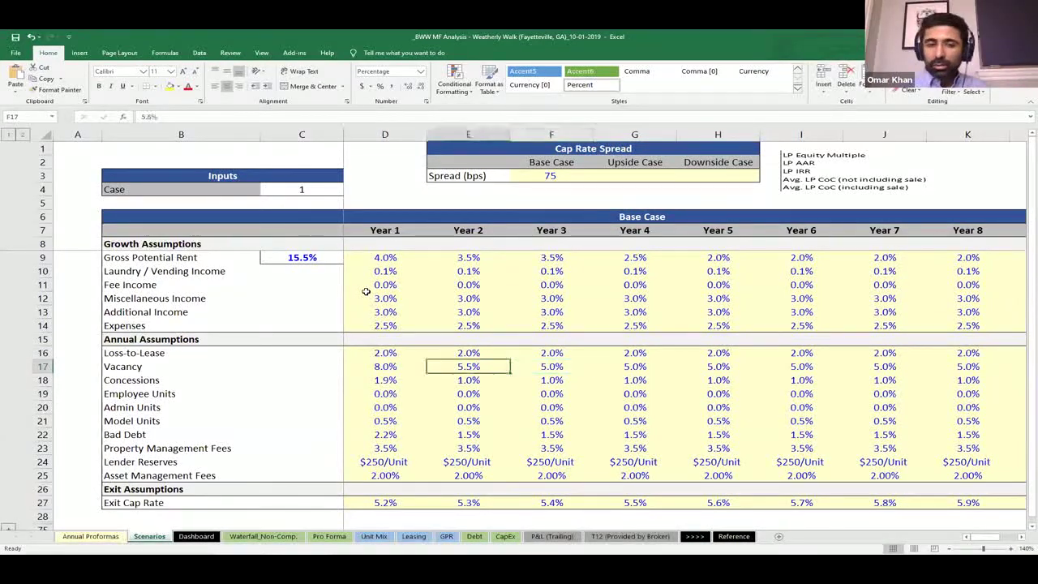
pyautogui.press('Left')
pyautogui.press('Down')
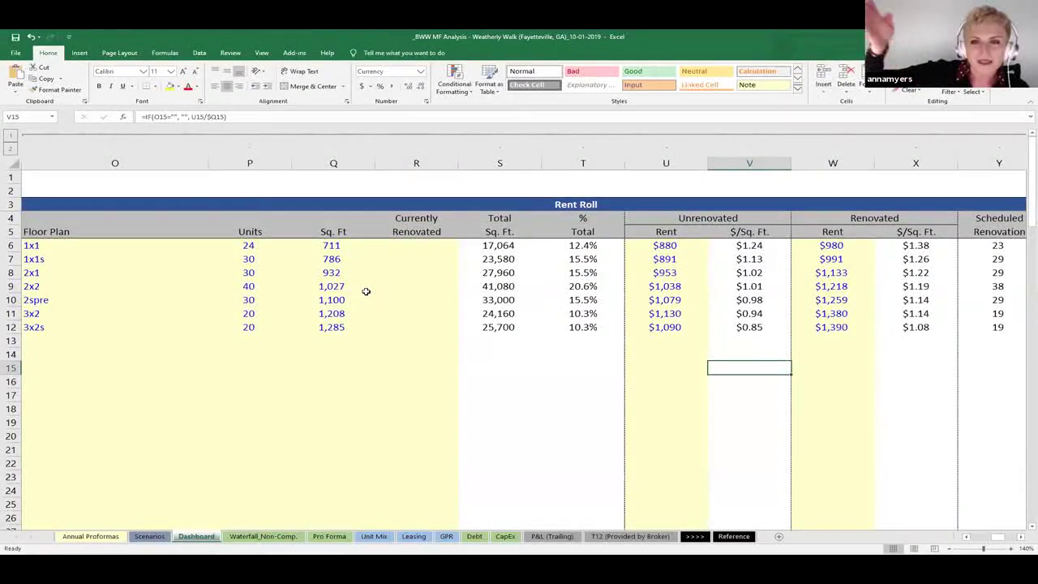
# Check the Dashboard Rent Roll's renovation columns and the 1x1 unrenovated rent, and return to the Scenarios sheet
pyautogui.press('Right')
pyautogui.press('Right')
pyautogui.press('Right')
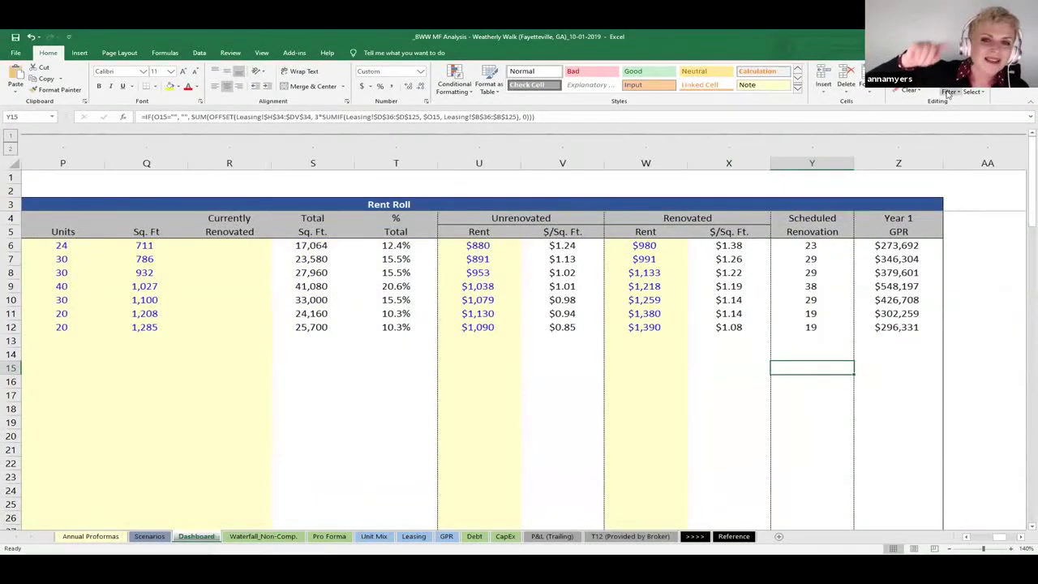
pyautogui.click(474, 245)
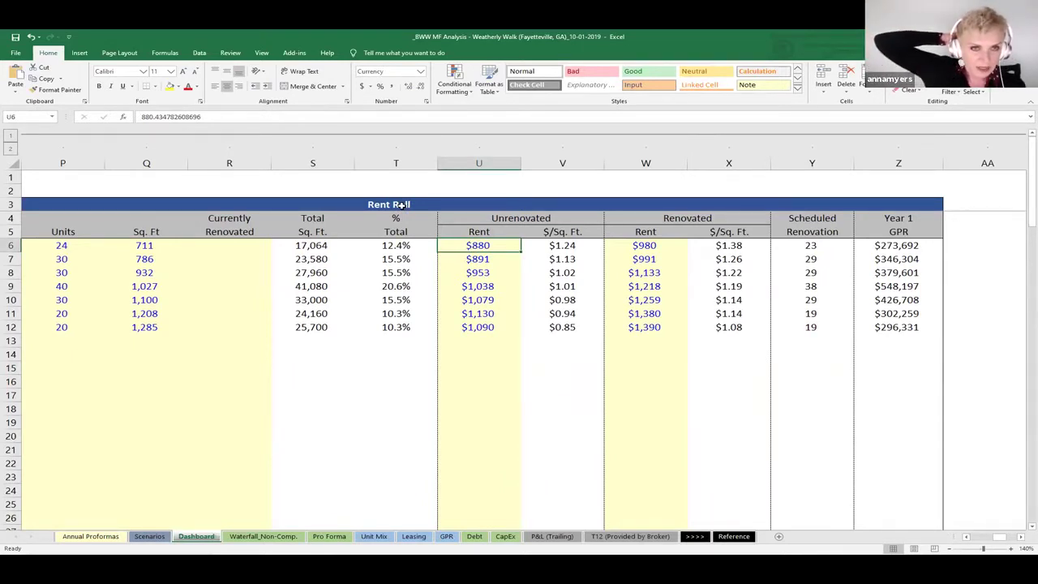
pyautogui.click(143, 538)
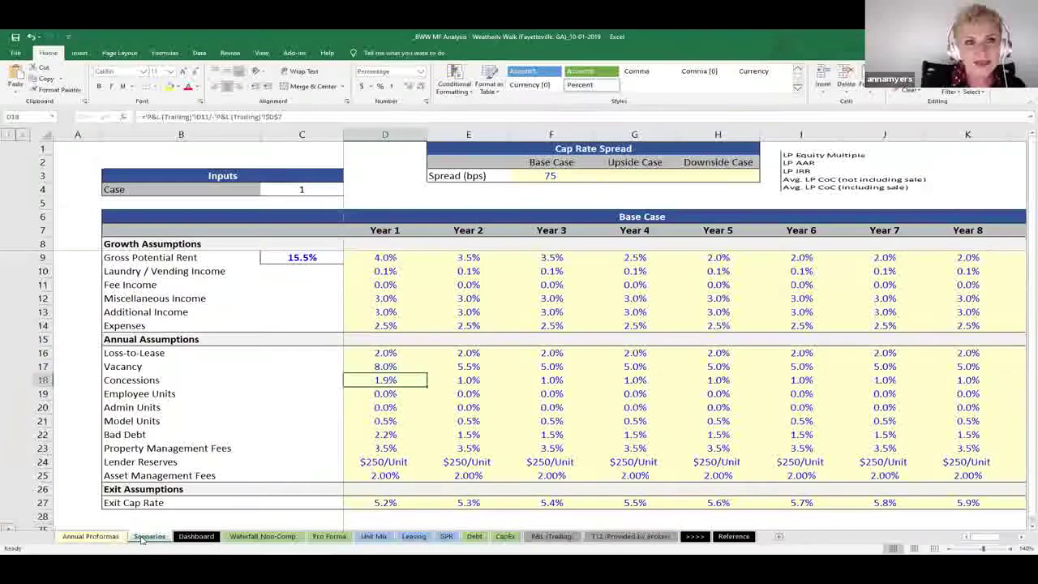
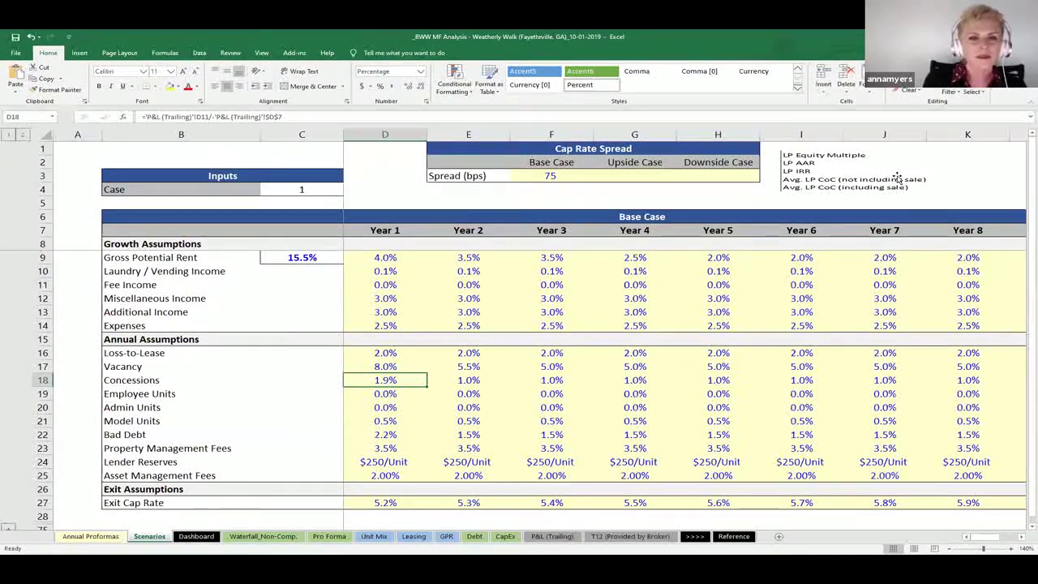
# Select the Bad Debt assumptions for Year 1 through Year 5 to review them
pyautogui.press('Down')
pyautogui.press('Down')
pyautogui.press('Down')
pyautogui.press('Down')
pyautogui.hotkey('shift', 'Right')
pyautogui.hotkey('shift', 'Right')
pyautogui.hotkey('shift', 'Right')
pyautogui.hotkey('shift', 'Right')
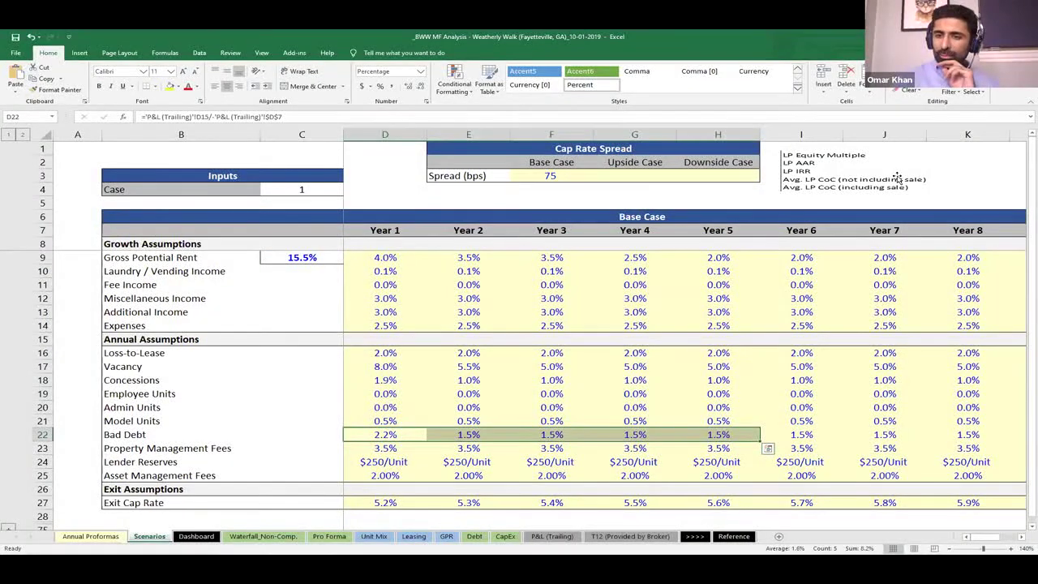
# Review the Year 1 Bad Debt rate against the Property Management Fees assumptions for Year 1 and Year 2
pyautogui.press('Down')
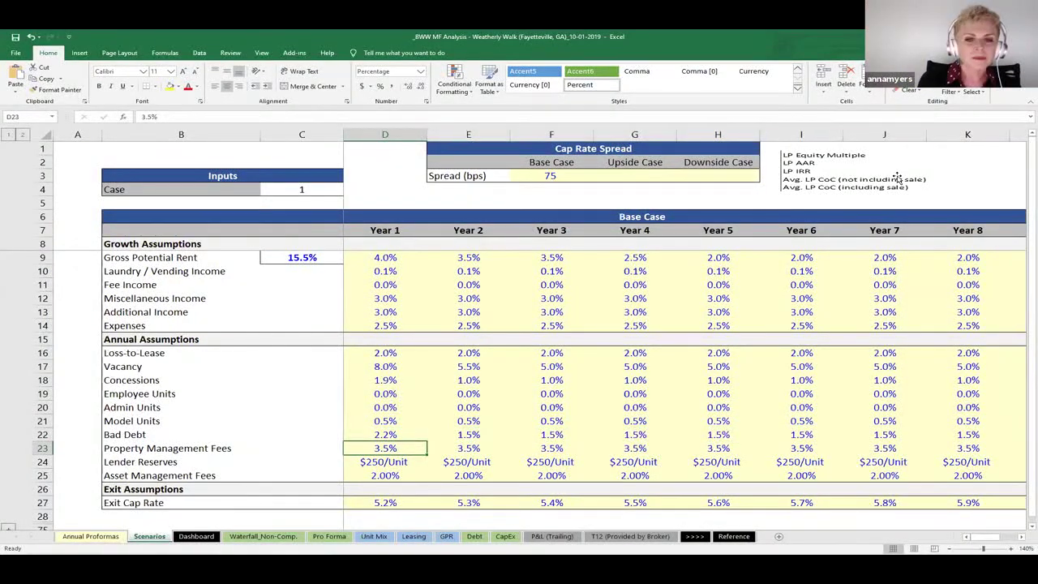
pyautogui.press('Up')
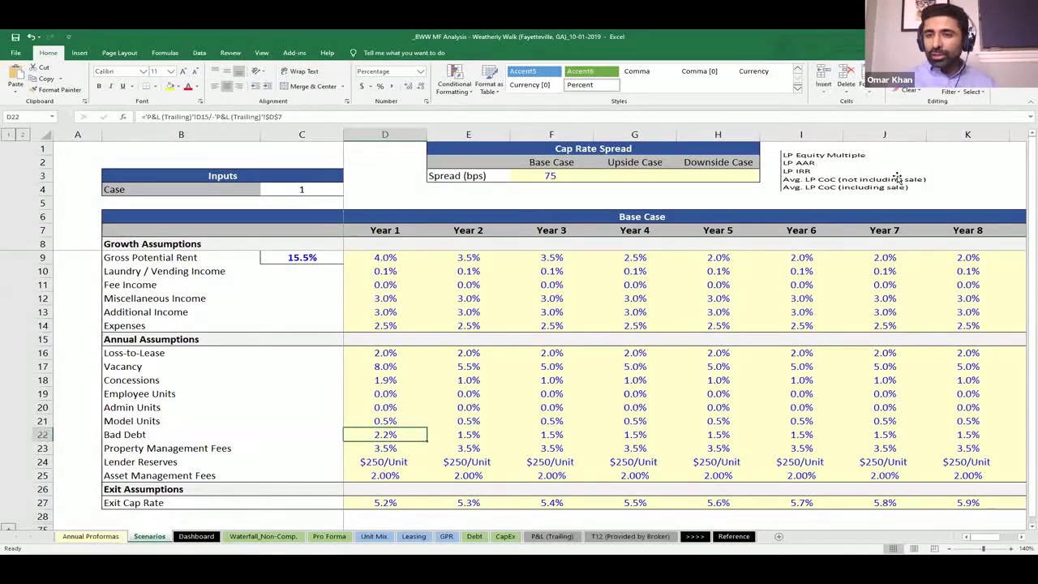
pyautogui.press('Left')
pyautogui.press('Right')
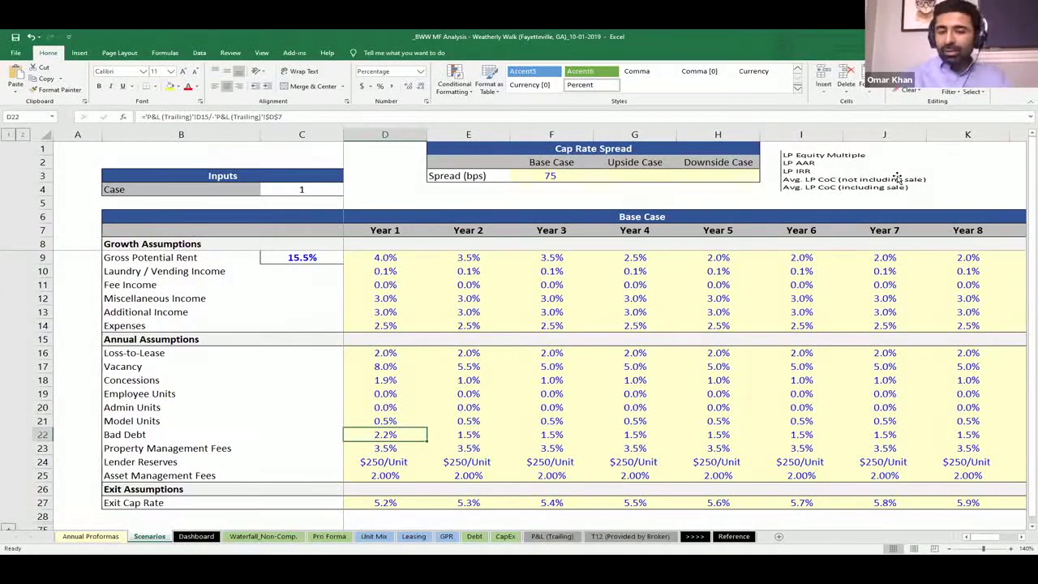
pyautogui.press('Down')
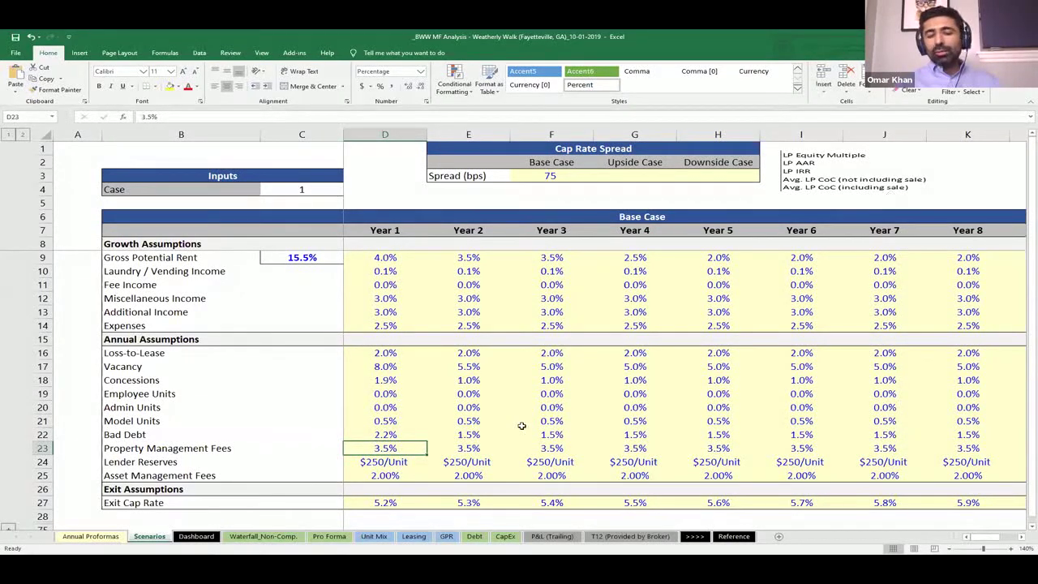
pyautogui.press('Right')
pyautogui.press('Left')
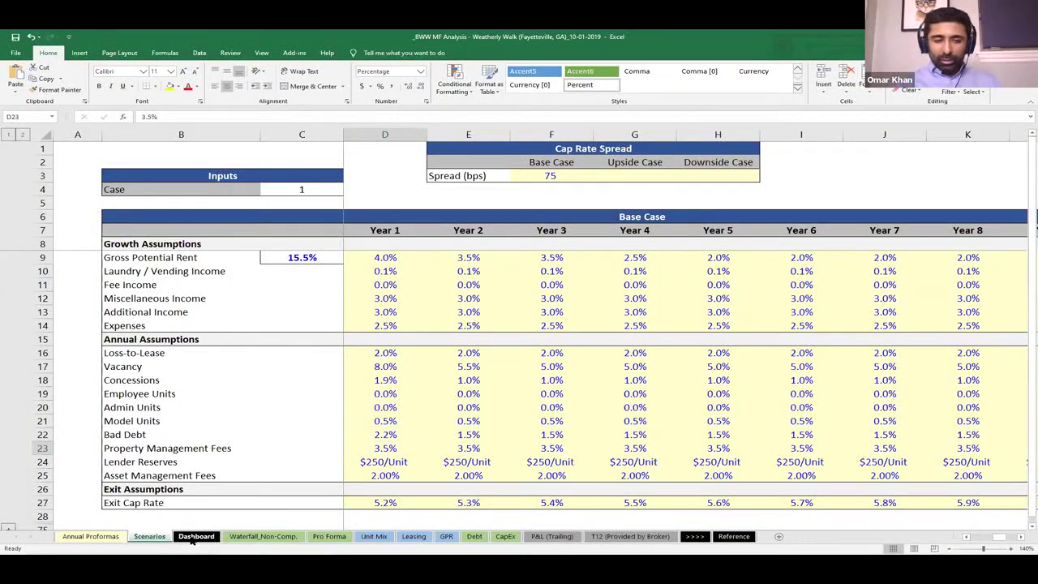
# Open the Dashboard sheet and locate the Model Assumptions table below the Rent Roll
pyautogui.click(154, 537)
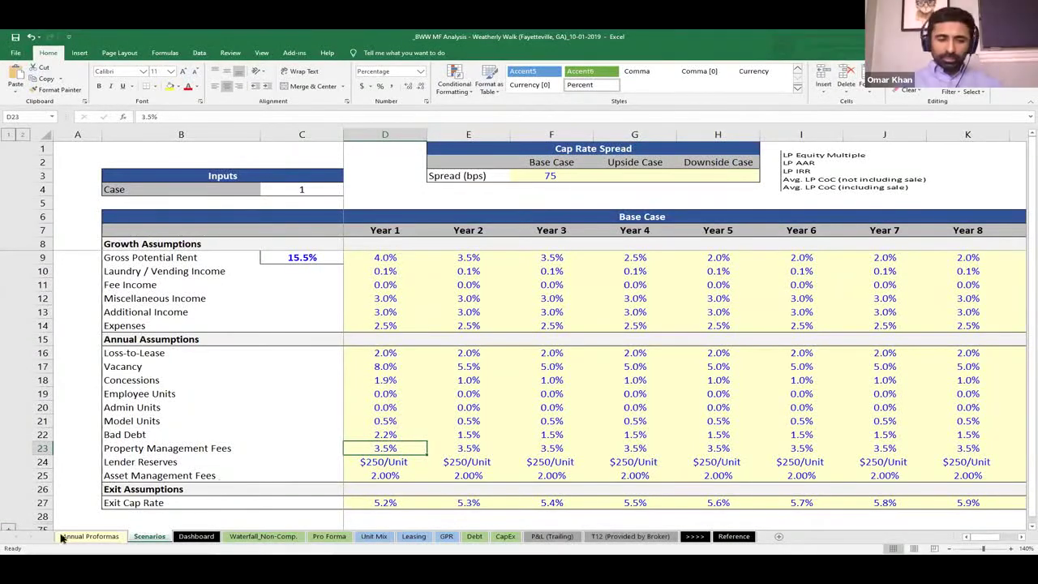
pyautogui.click(193, 536)
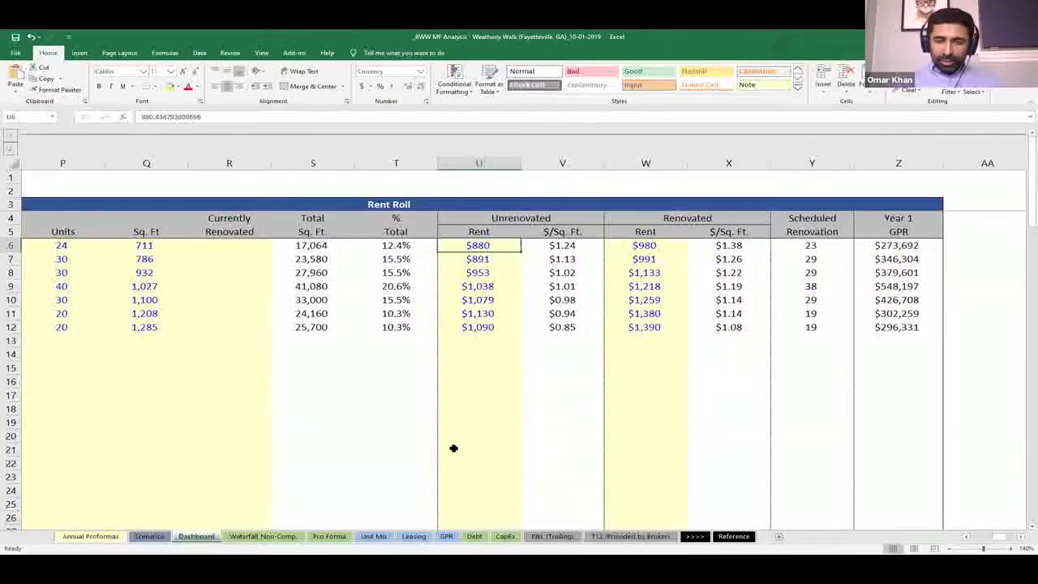
pyautogui.scroll(-12, 454, 449)
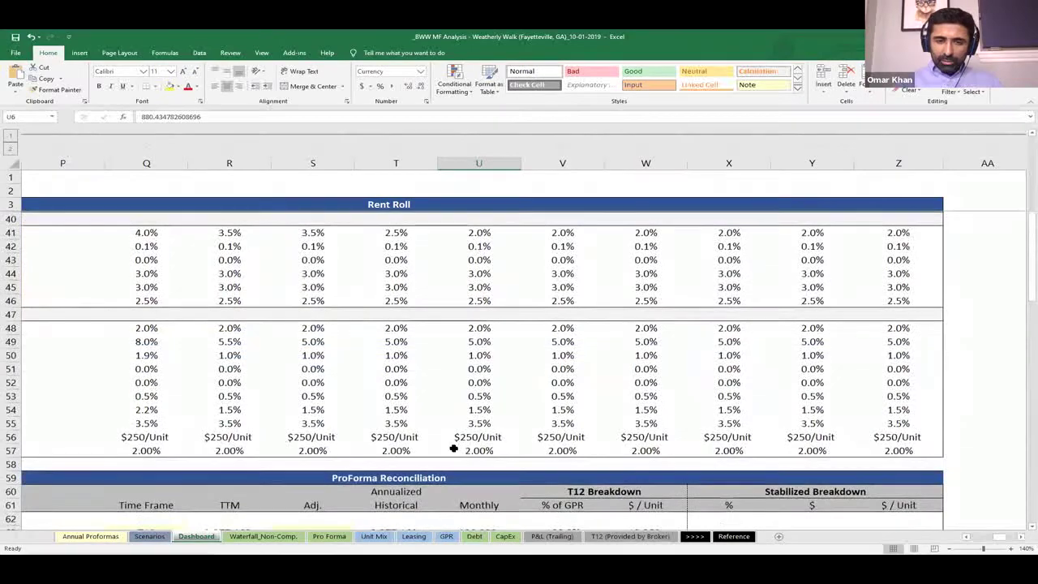
pyautogui.hscroll(3, 453, 448)
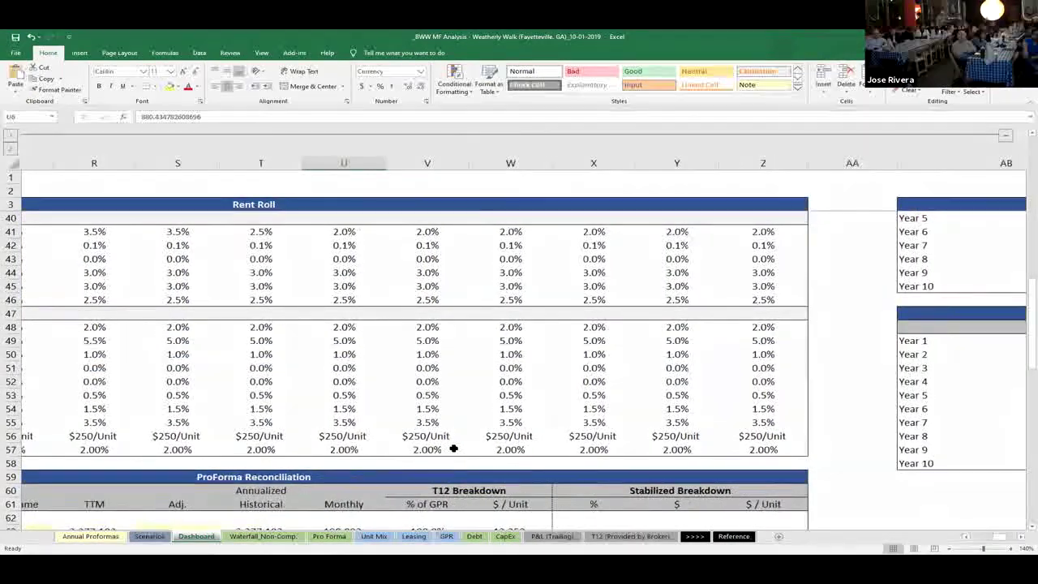
pyautogui.scroll(7, 451, 448)
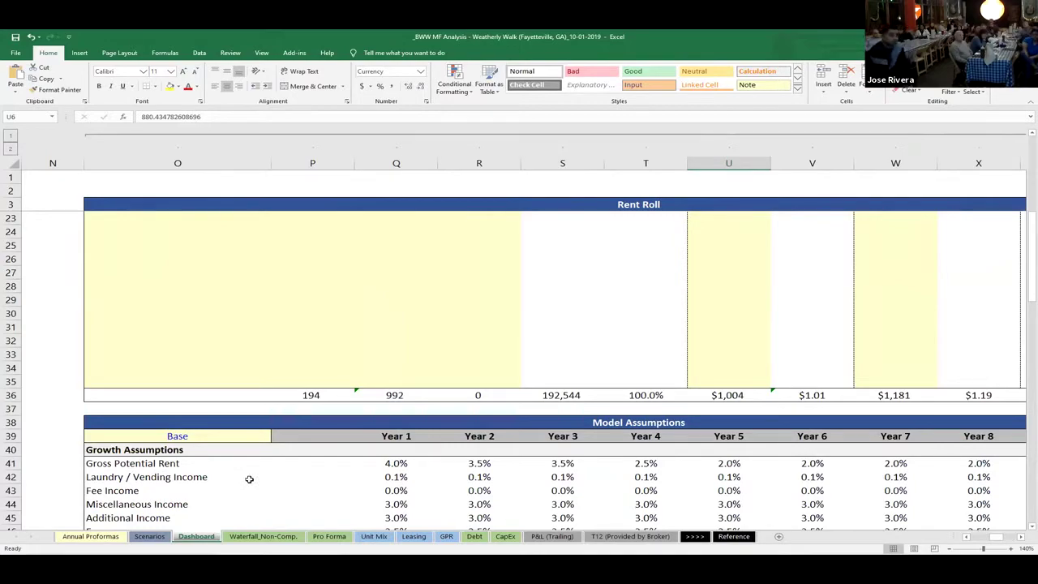
# Go past the ProForma Reconciliation to the Real Estate Taxes section of the Dashboard
pyautogui.scroll(-6, 249, 480)
pyautogui.scroll(-13, 249, 479)
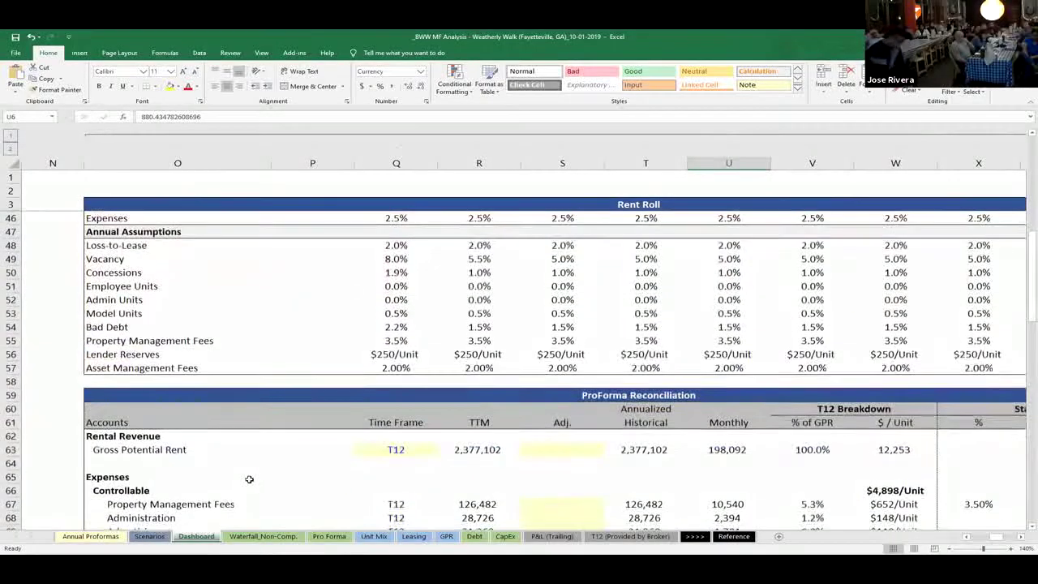
pyautogui.scroll(-3, 249, 480)
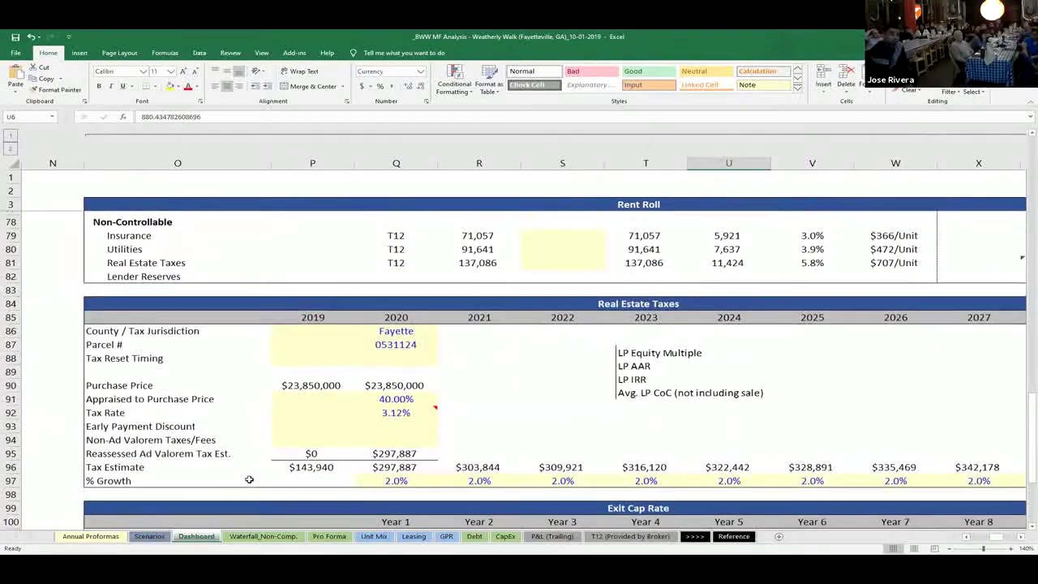
pyautogui.scroll(1, 249, 480)
pyautogui.scroll(-1, 249, 479)
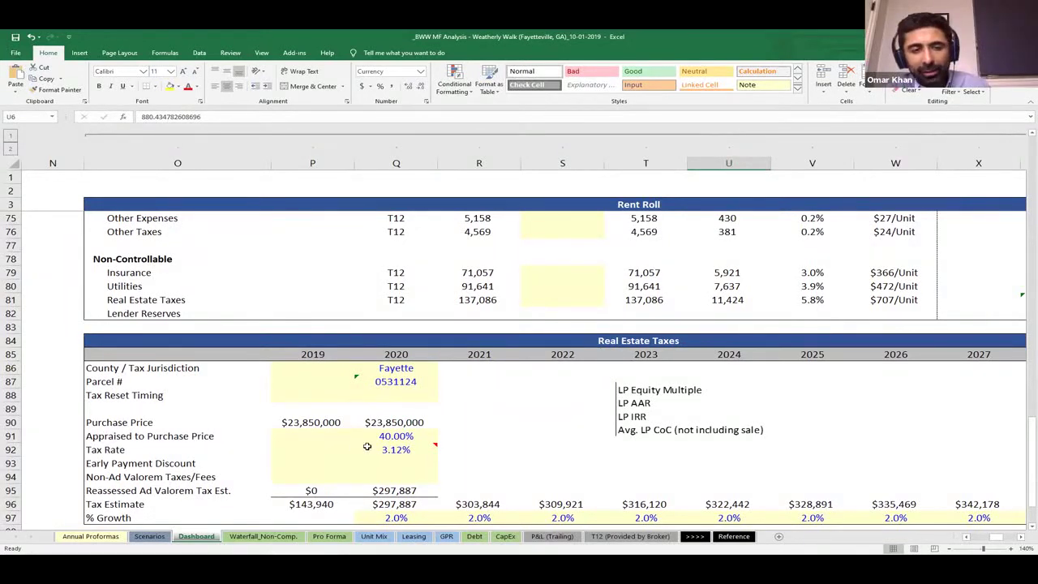
# Examine the 2020 Parcel # and County / Tax Jurisdiction entries under Real Estate Taxes
pyautogui.click(447, 420)
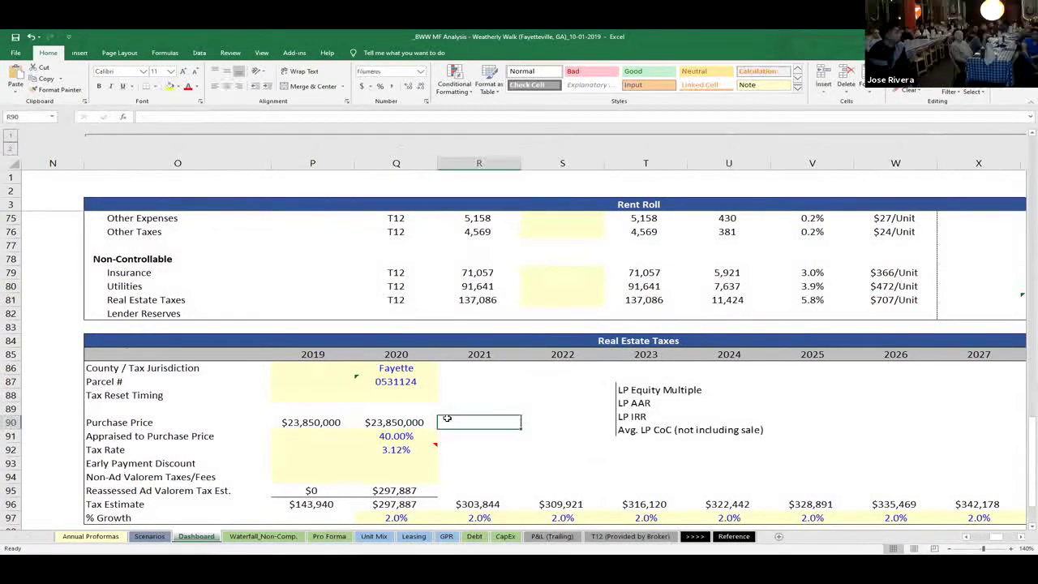
pyautogui.click(413, 407)
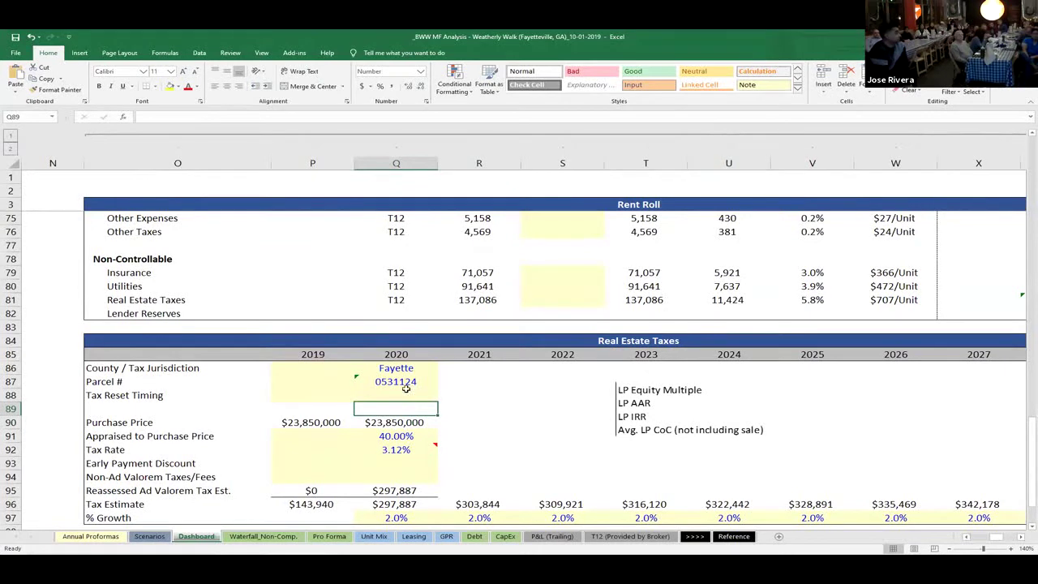
pyautogui.click(407, 387)
pyautogui.click(462, 387)
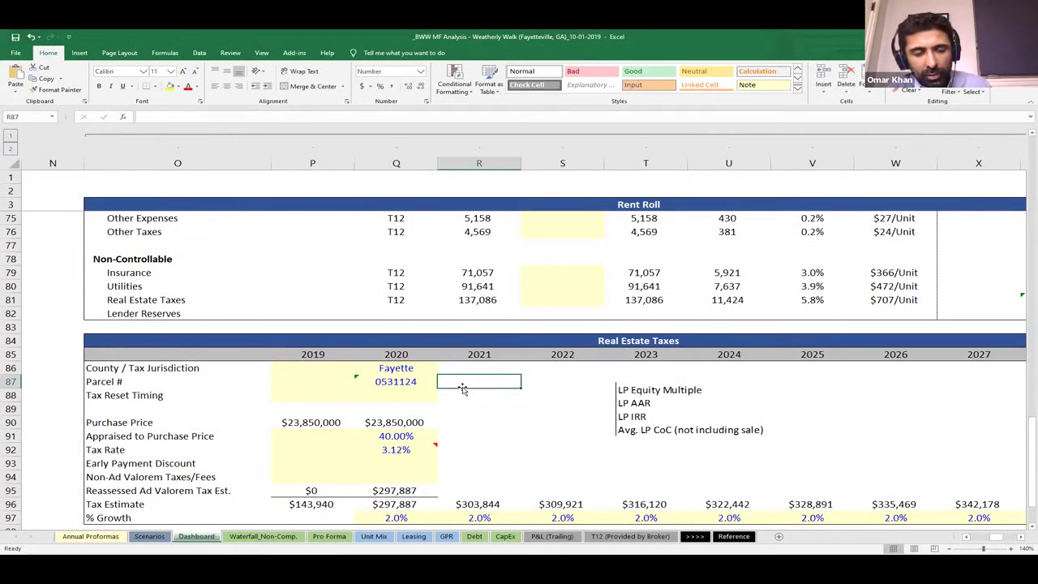
pyautogui.click(404, 369)
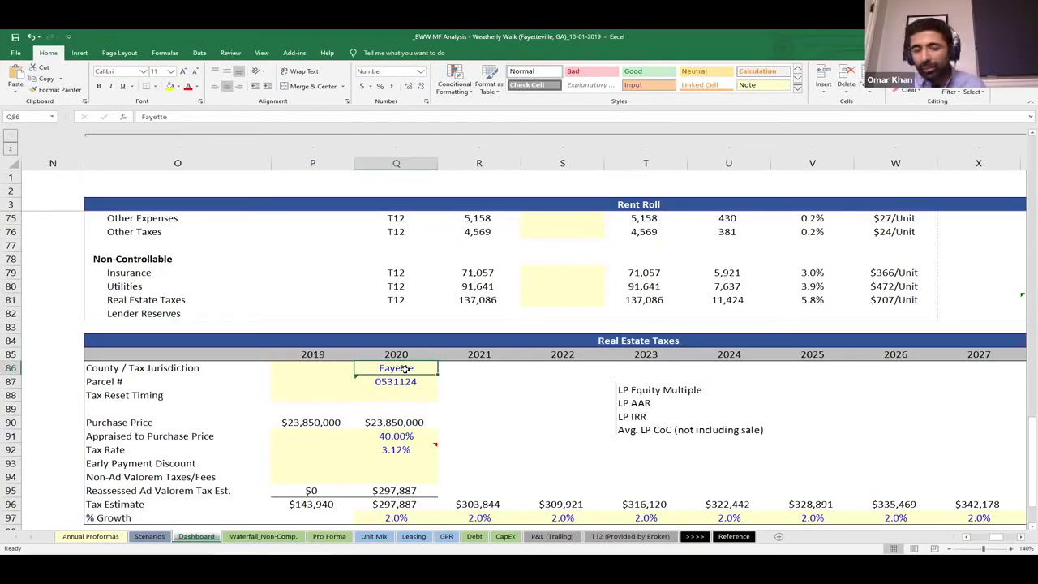
# Go through the 2020 real estate tax inputs from Parcel # and Tax Reset Timing to Purchase Price
pyautogui.press('Down')
pyautogui.press('Down')
pyautogui.press('Down')
pyautogui.press('Up')
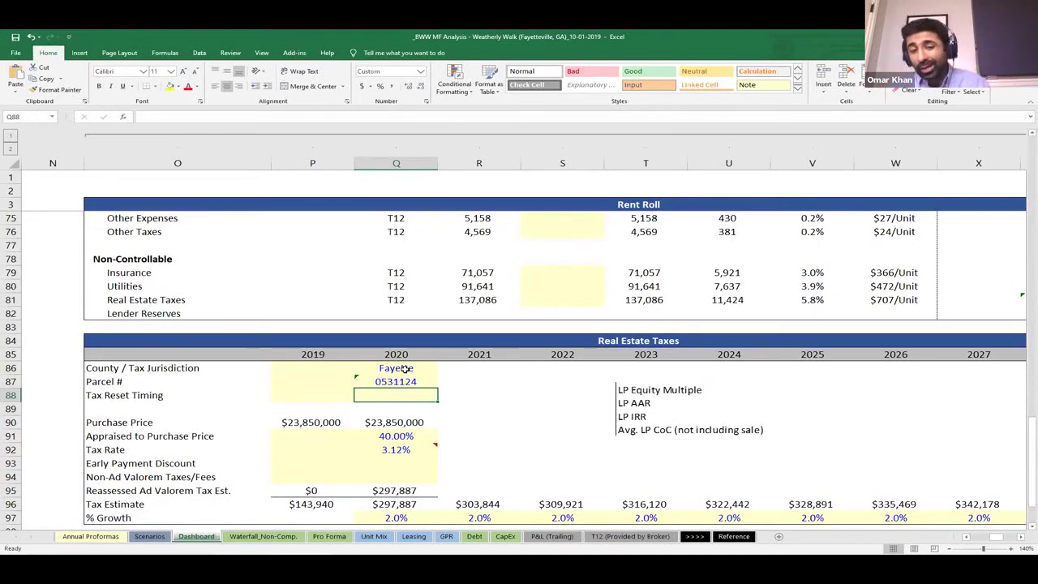
pyautogui.press('Down')
pyautogui.press('Down')
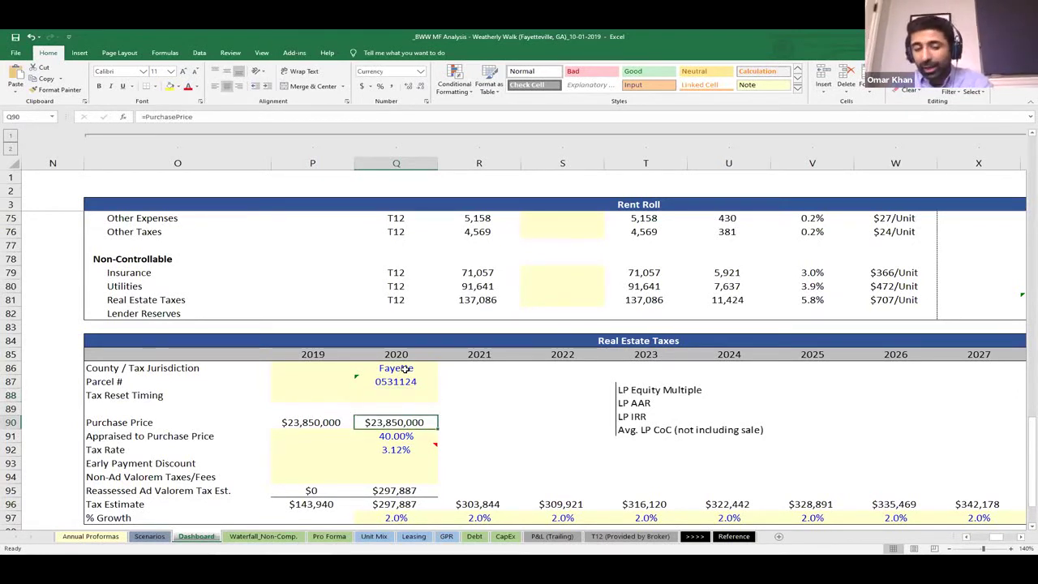
pyautogui.press('Down')
pyautogui.press('Up')
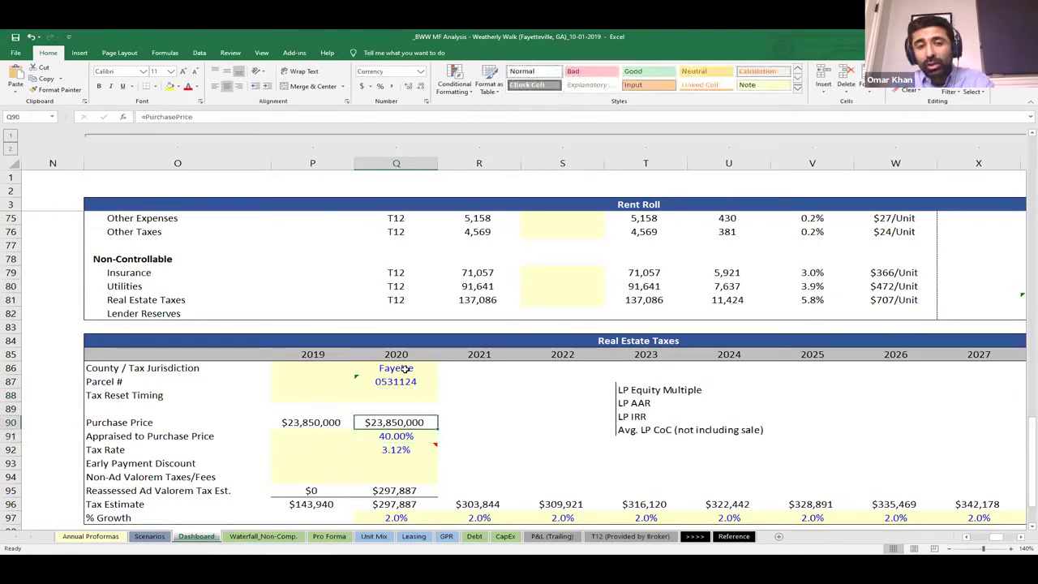
# Examine the 2020 Appraised to Purchase Price percentage and the Tax Rate in the Real Estate Taxes section
pyautogui.press('Down')
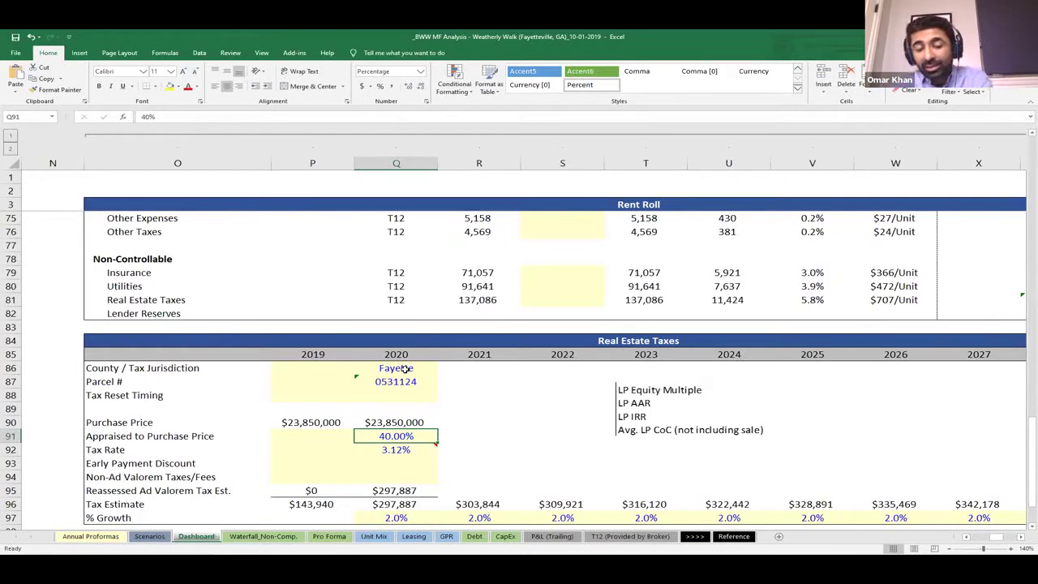
pyautogui.press('Down')
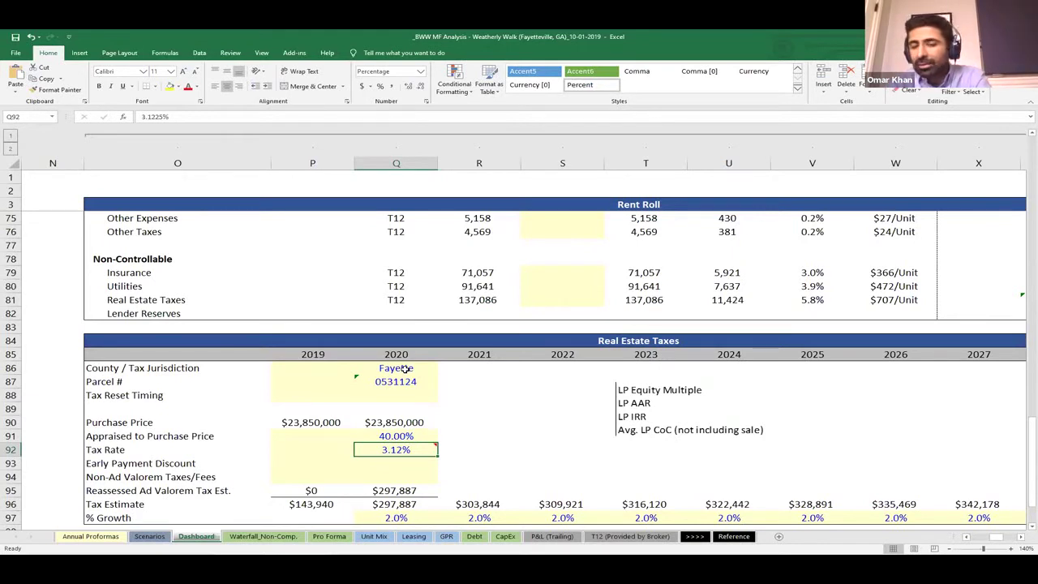
pyautogui.hotkey('shift', 'Left')
pyautogui.hotkey('shift', 'Right')
pyautogui.hotkey('shift', 'Right')
pyautogui.hotkey('shift', 'Left')
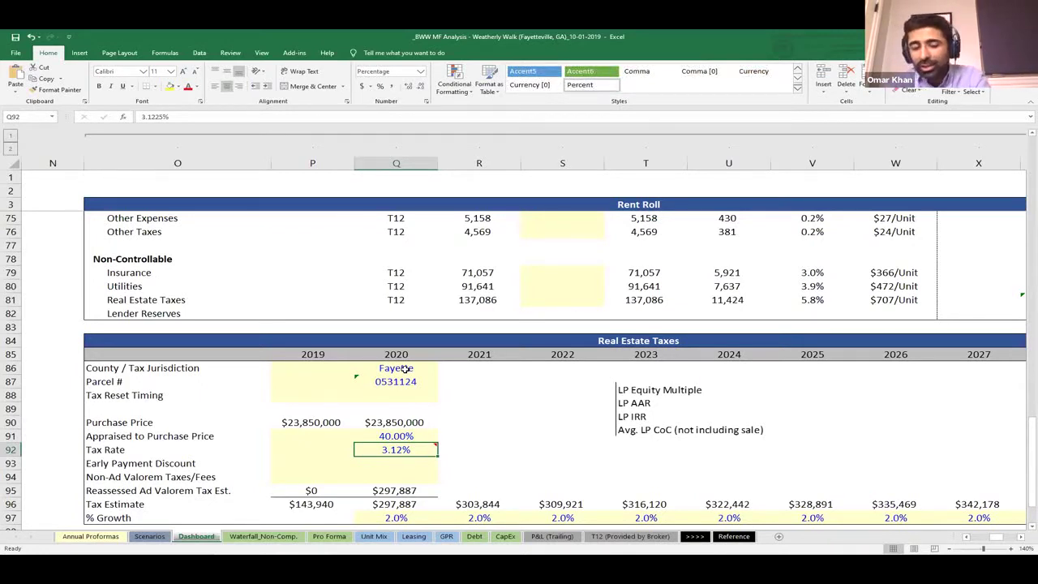
pyautogui.press('Up')
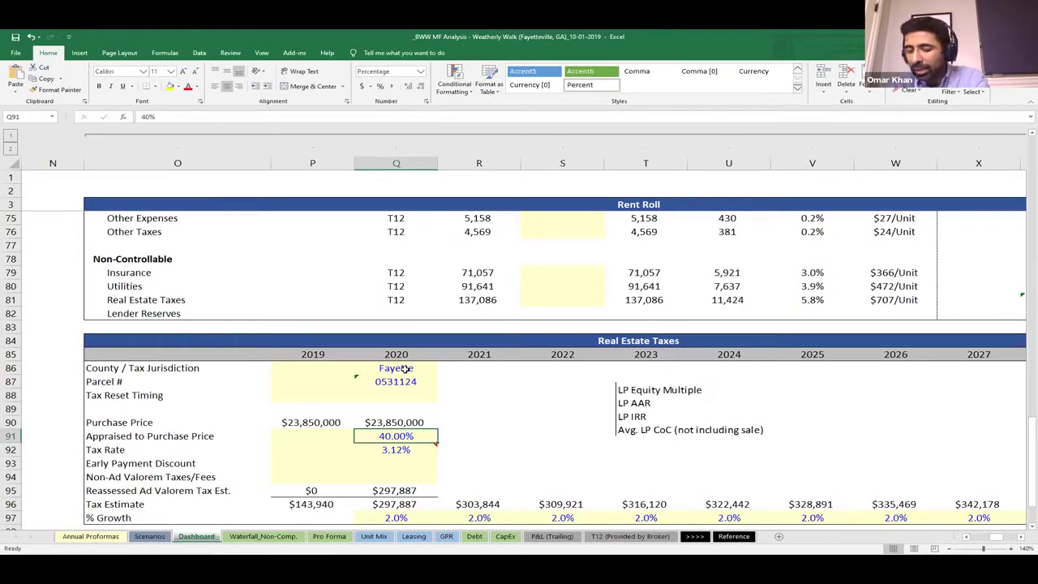
pyautogui.press('Down')
pyautogui.press('Up')
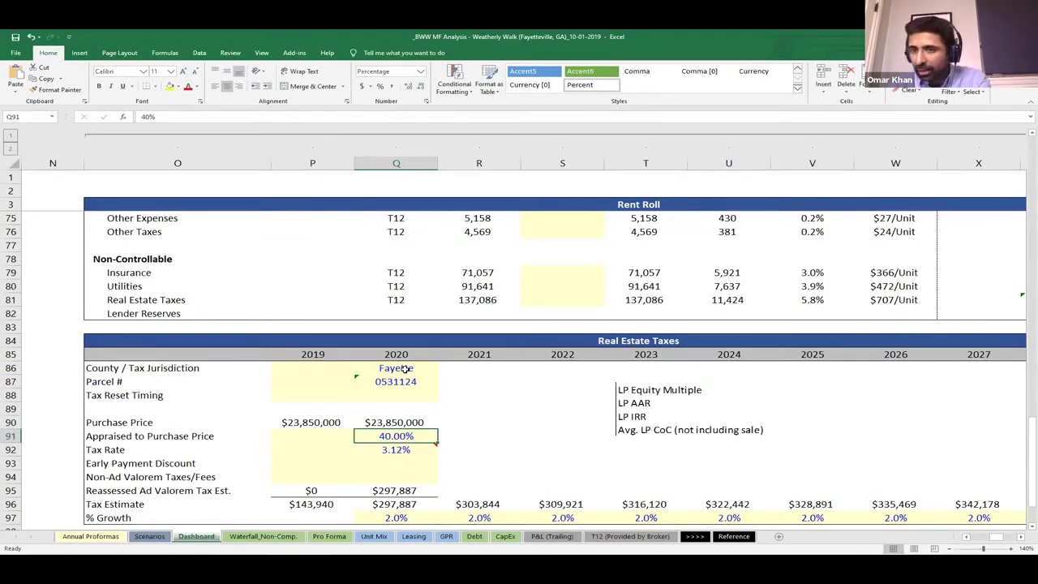
# Examine the 2020 Tax Rate and the County / Tax Jurisdiction entry in the Real Estate Taxes section
pyautogui.press('Down')
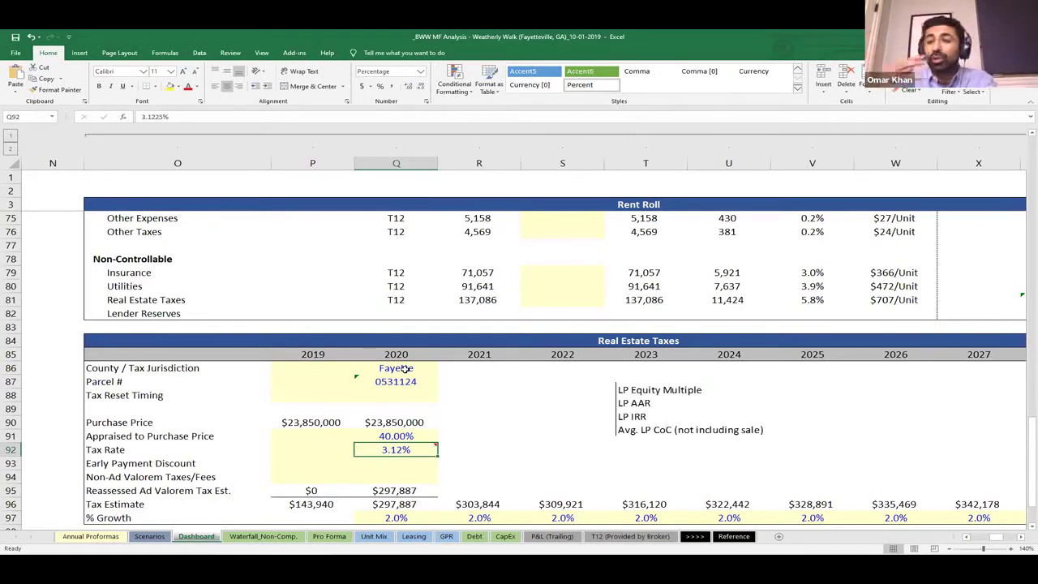
pyautogui.press('Up')
pyautogui.press('Up')
pyautogui.press('Up')
pyautogui.press('Up')
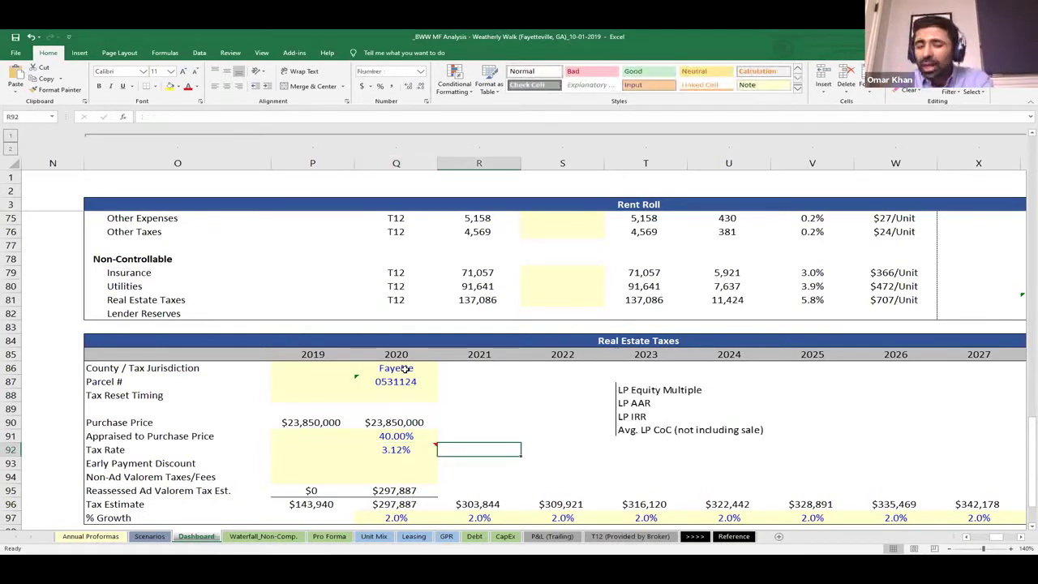
pyautogui.press('Up')
pyautogui.press('Up')
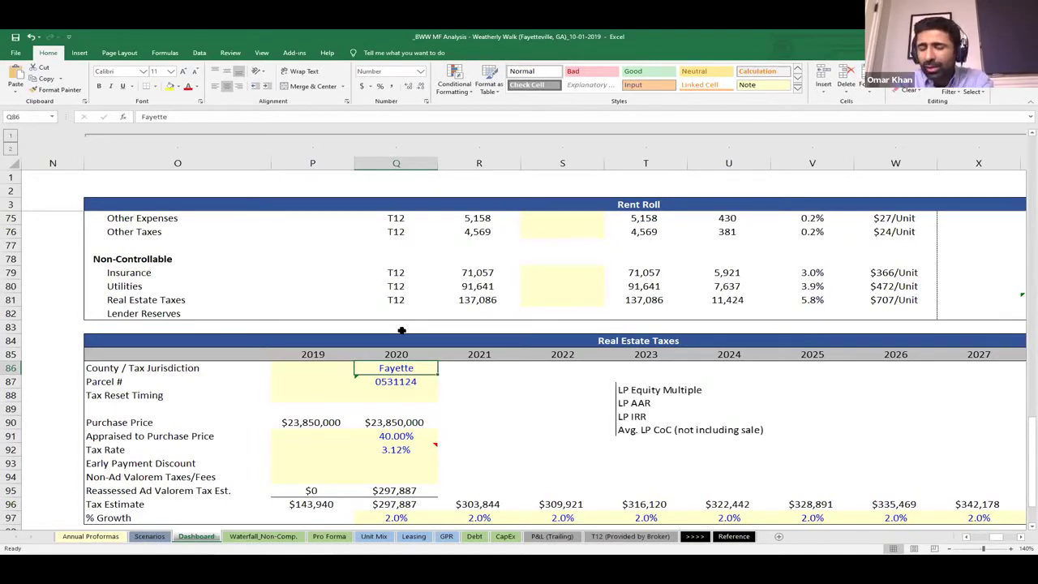
pyautogui.click(615, 403)
pyautogui.moveTo(615, 403); pyautogui.dragTo(568, 391)
pyautogui.press('Escape')
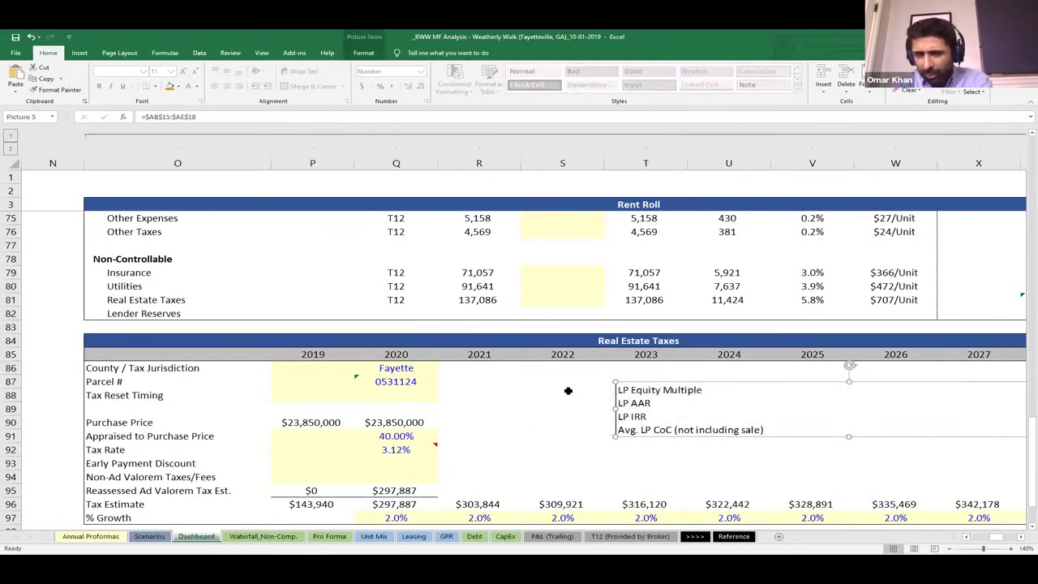
pyautogui.click(567, 391)
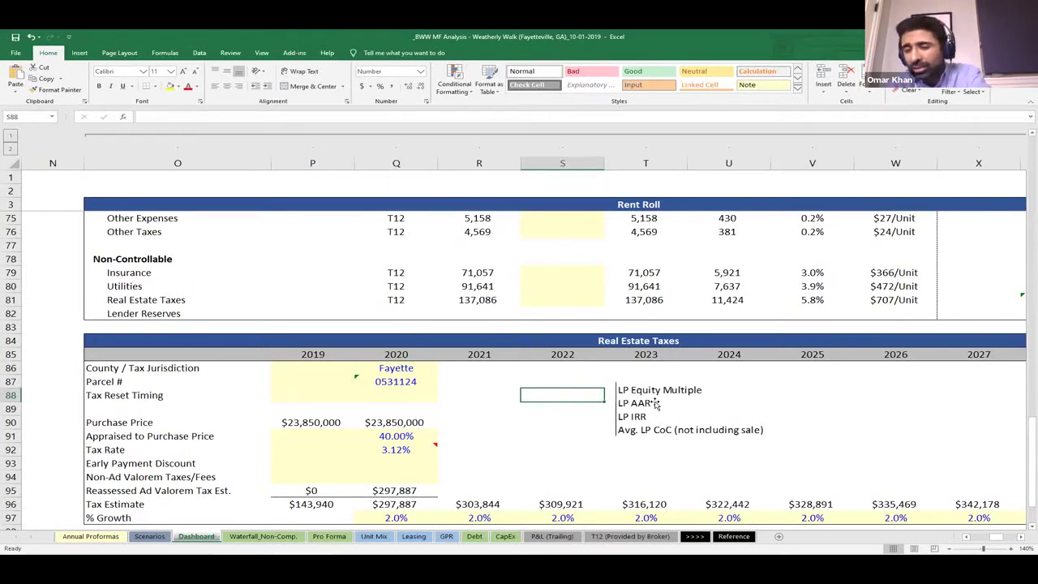
pyautogui.click(658, 403)
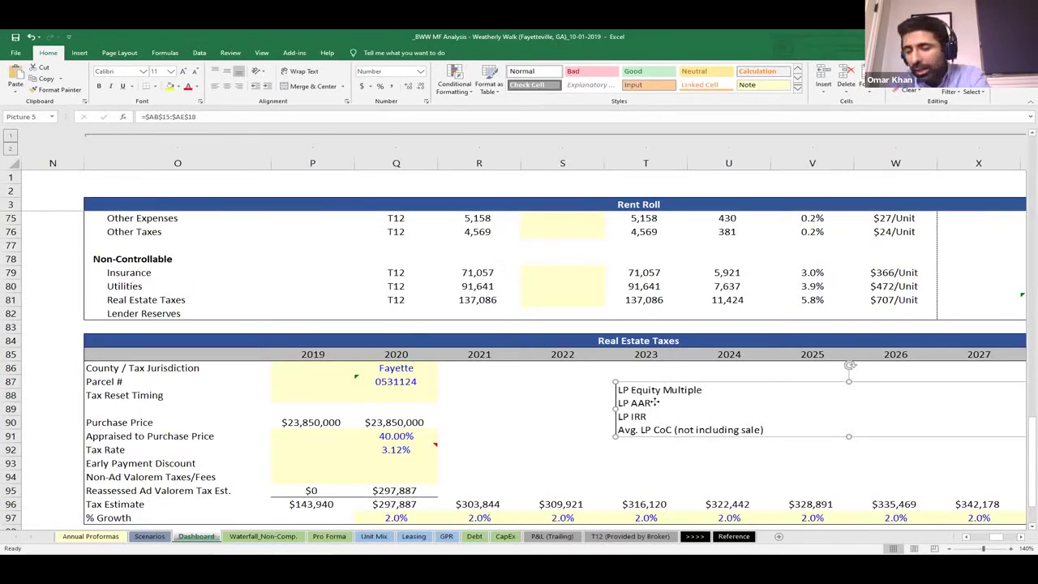
pyautogui.rightClick(657, 403)
pyautogui.click(599, 408)
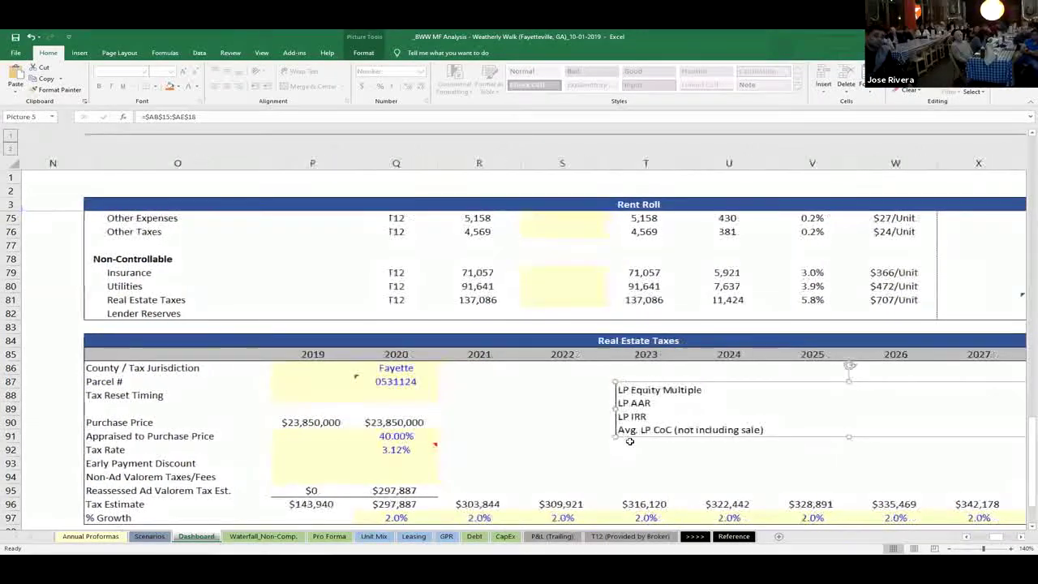
pyautogui.click(515, 436)
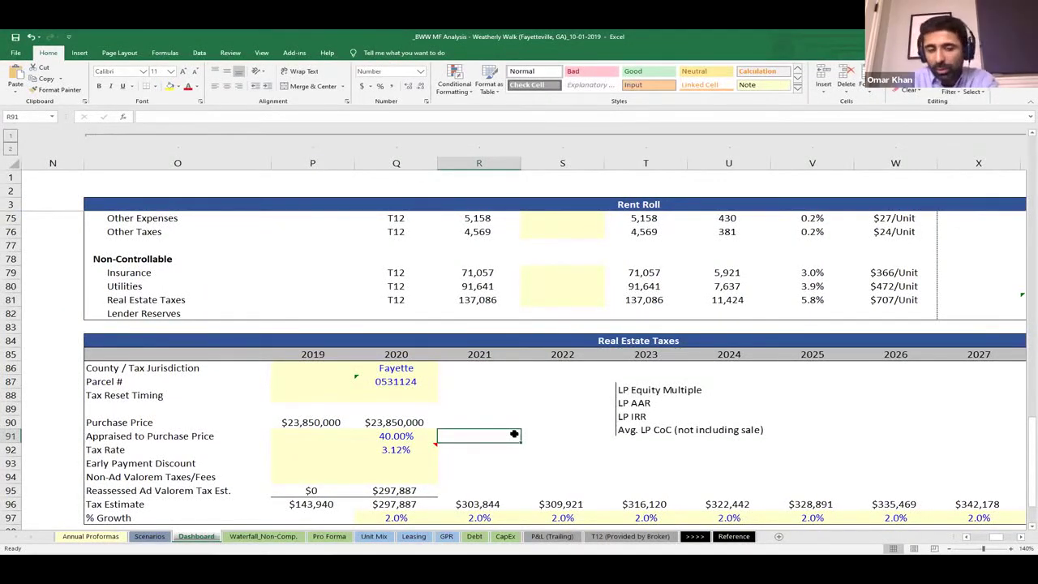
pyautogui.scroll(1, 514, 436)
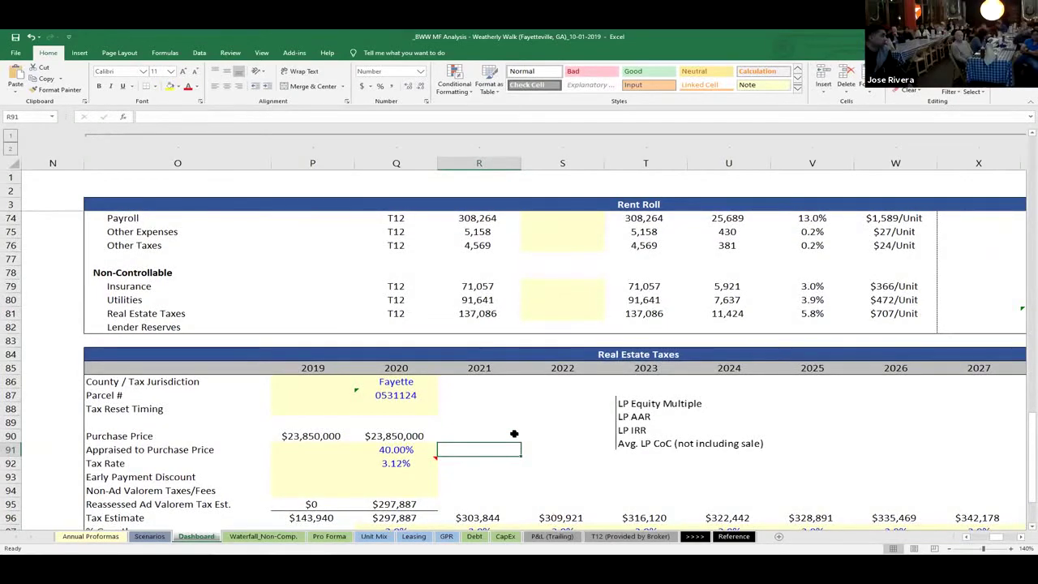
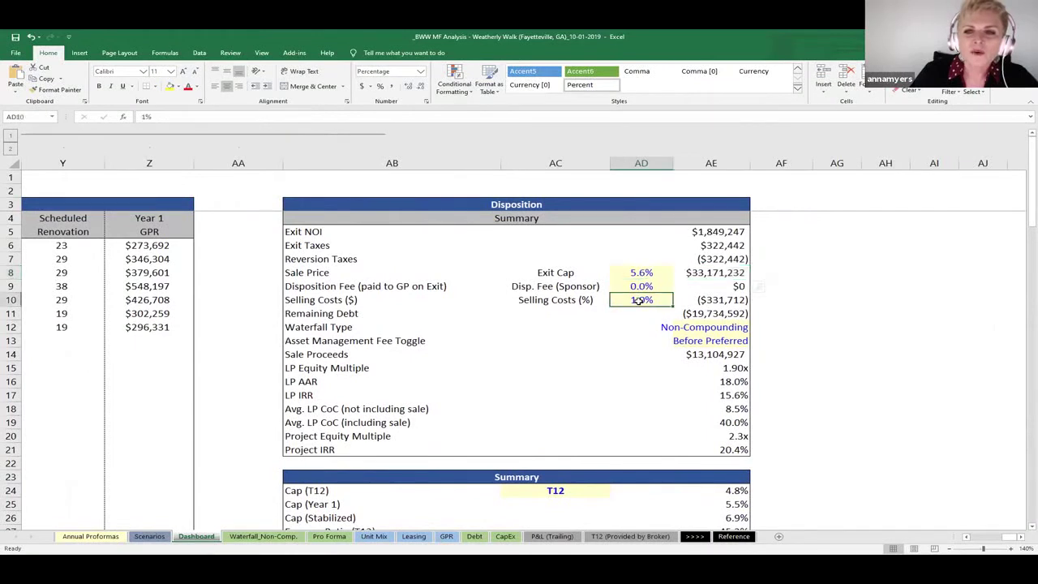
# Try to overwrite the Exit Cap formula in the Disposition summary with a fixed percentage
pyautogui.click(585, 260)
pyautogui.click(635, 272)
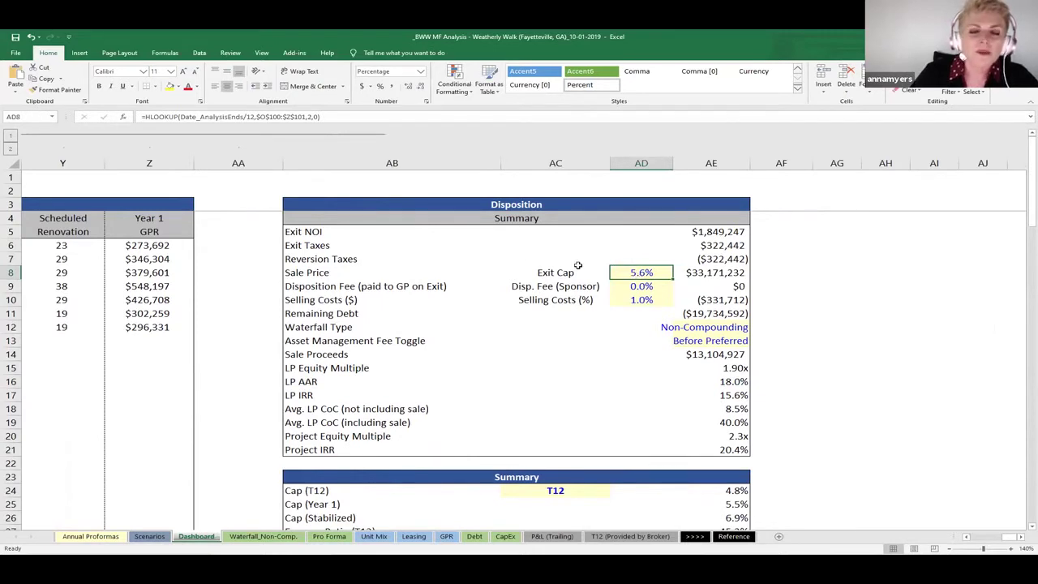
pyautogui.press('F2')
pyautogui.press('Escape')
pyautogui.write('5%')
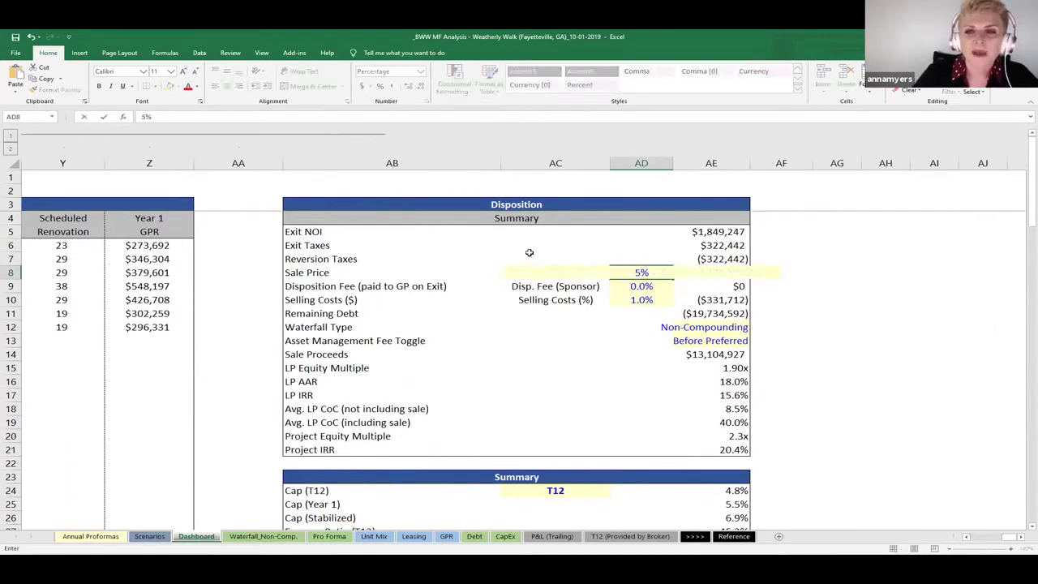
pyautogui.write('.6')
pyautogui.press('Return')
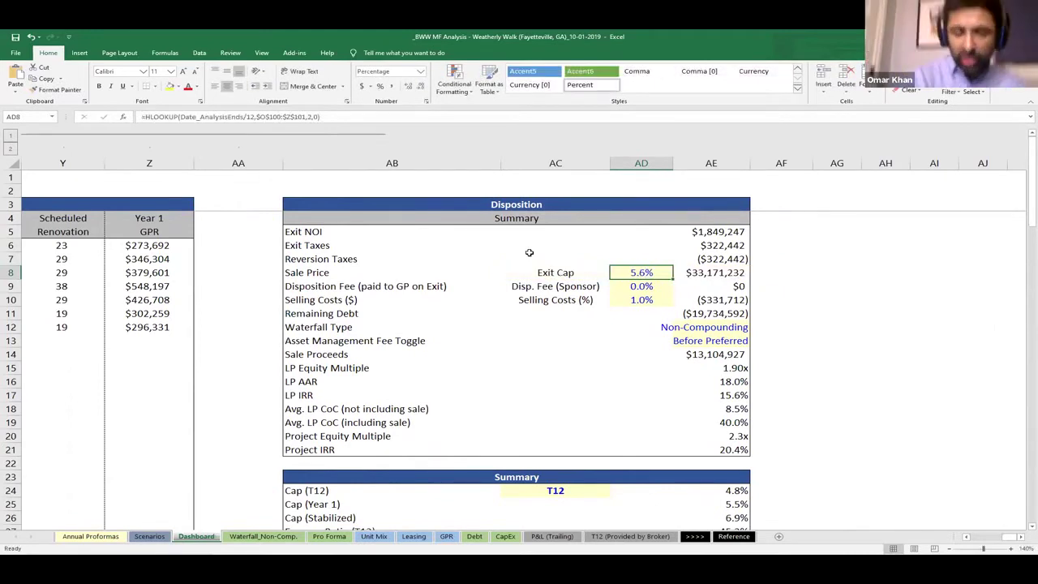
pyautogui.press('Right')
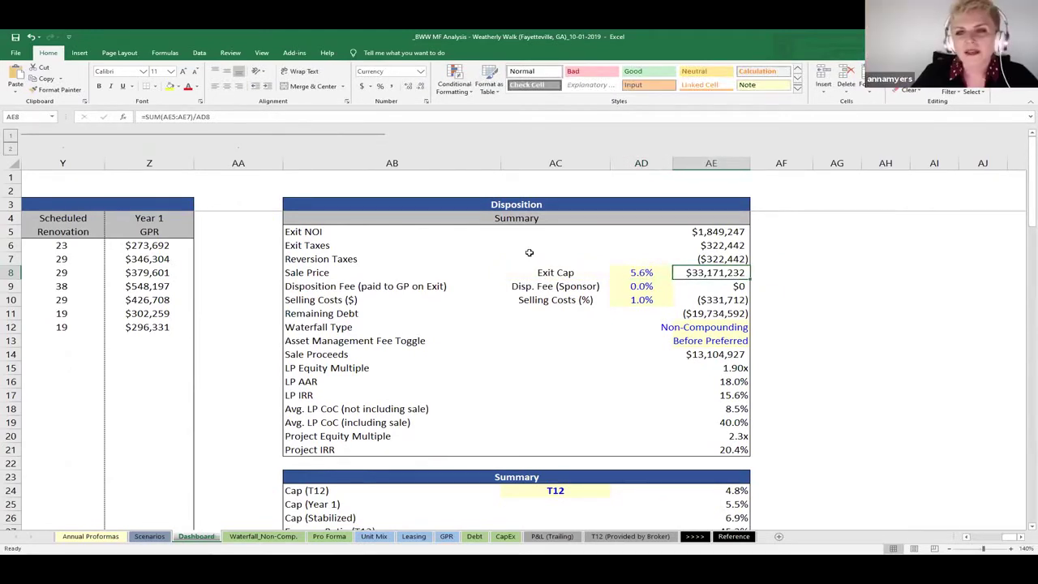
pyautogui.press('Right')
pyautogui.press('Right')
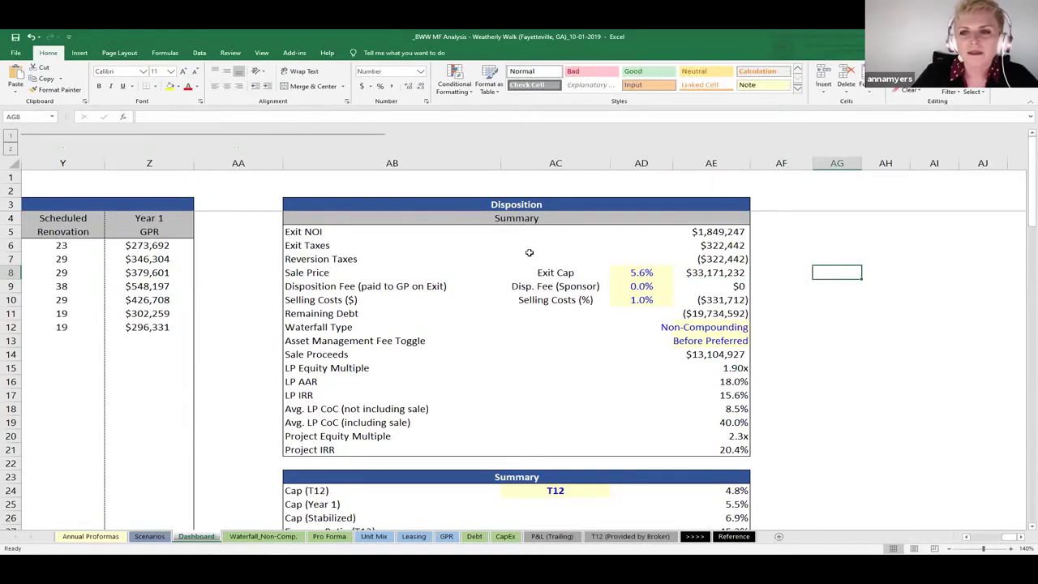
pyautogui.write('=sum(')
pyautogui.press('Escape')
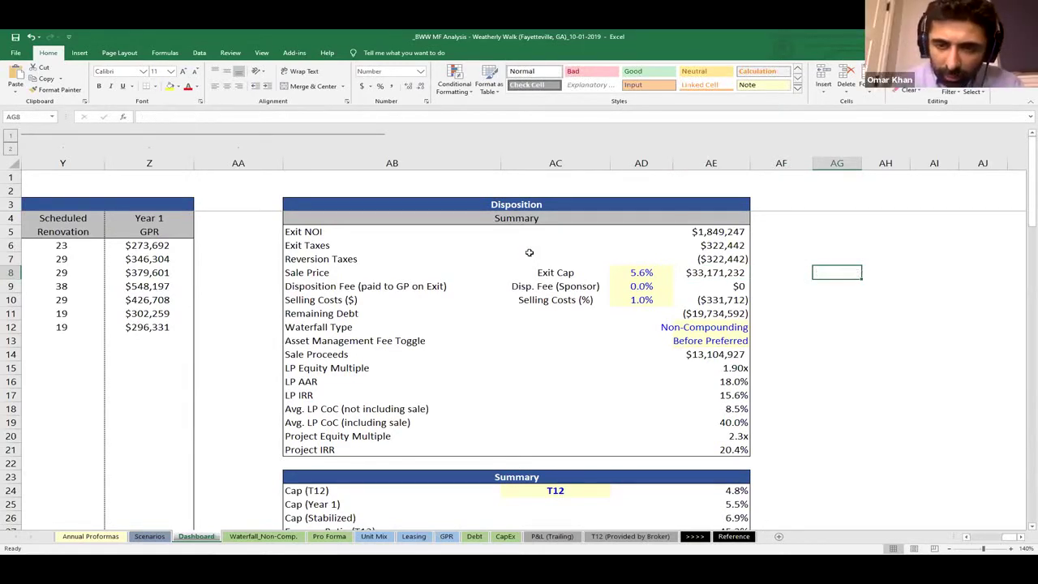
# Copy the Disposition Sale Price and paste it as a static value into cell AG8 beside the summary
pyautogui.press('Left')
pyautogui.press('Left')
pyautogui.press('Right')
pyautogui.press('Right')
pyautogui.press('Right')
pyautogui.press('Left')
pyautogui.press('Left')
pyautogui.press('Left')
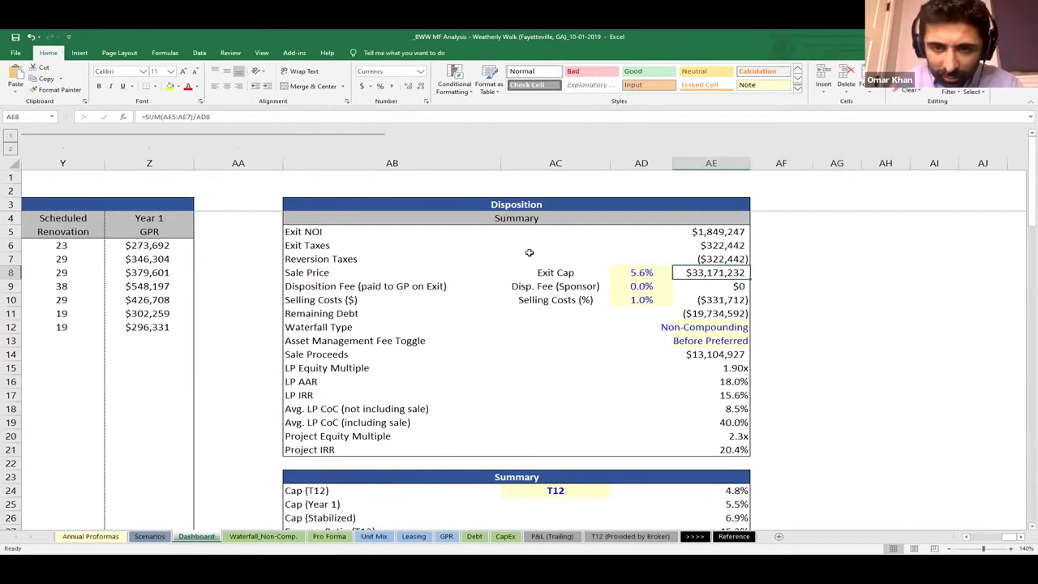
pyautogui.hotkey('ctrl', 'c')
pyautogui.press('Right')
pyautogui.press('Right')
pyautogui.press('Right')
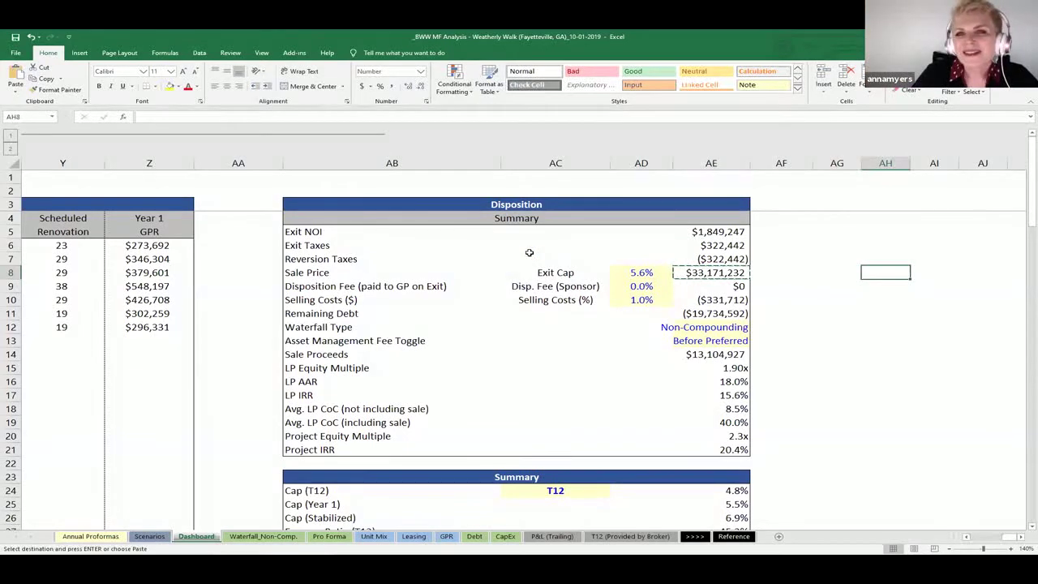
pyautogui.press('Left')
pyautogui.hotkey('ctrl', 'v')
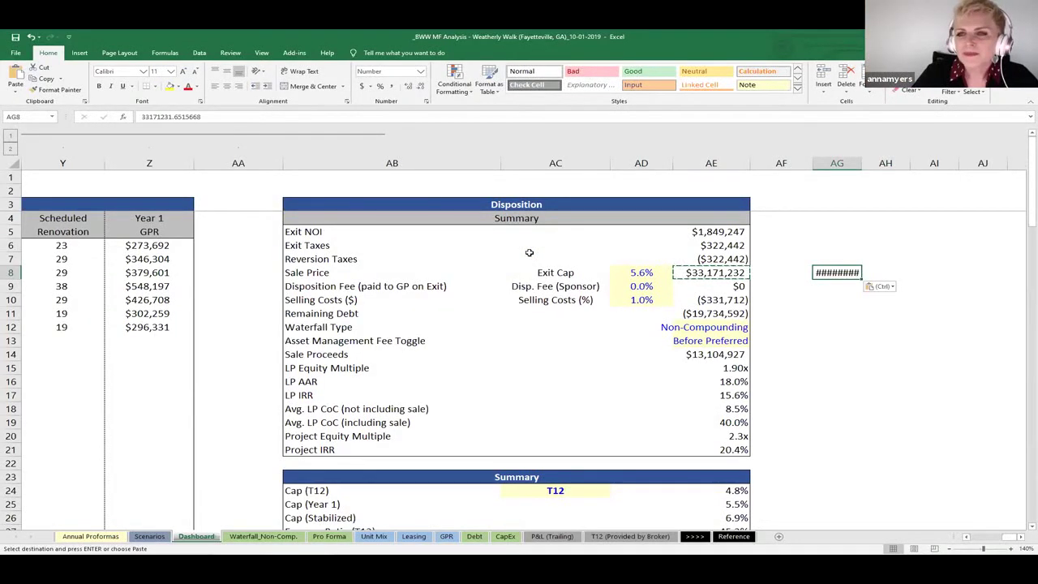
# AutoFit the width of column AG to show the pasted sale price in full
pyautogui.hotkey('ctrl', 'space')
pyautogui.press('Escape')
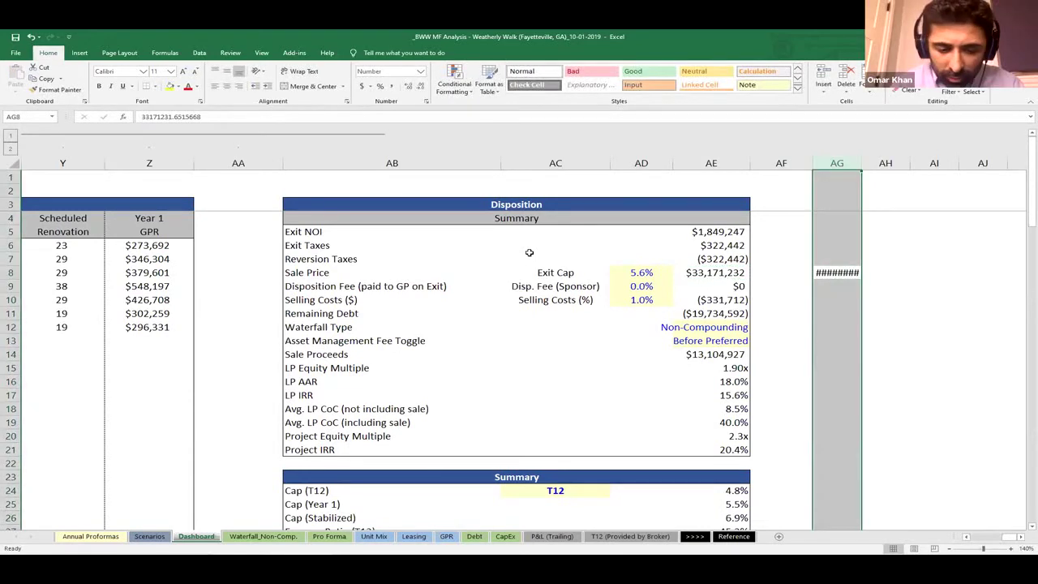
pyautogui.hotkey('alt', 'h')
pyautogui.press('o')
pyautogui.press('i')
# Label the saved sale price with the text 5.6% in cell AG7
pyautogui.press('Up')
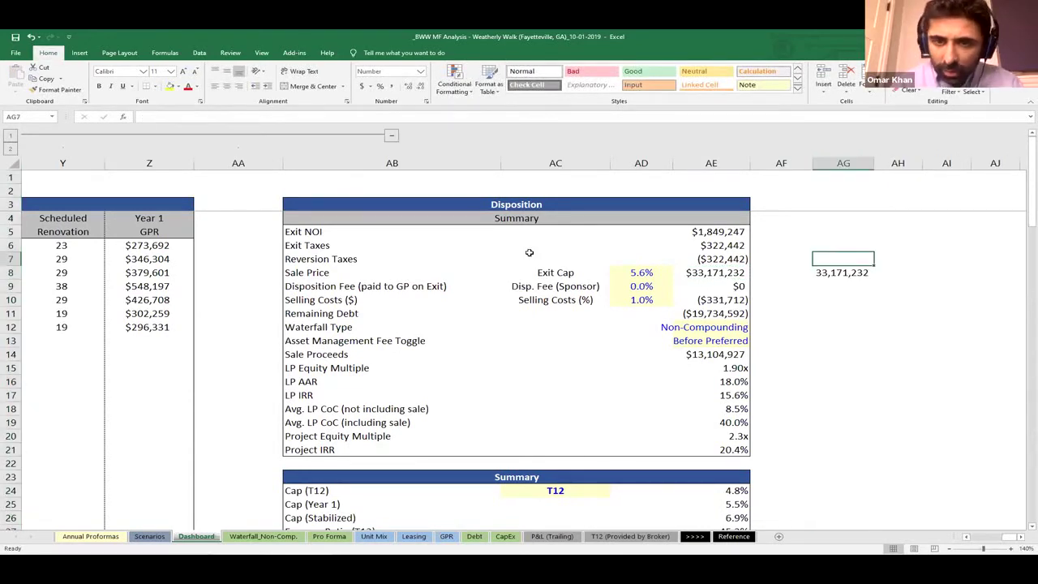
pyautogui.write("'5.6%")
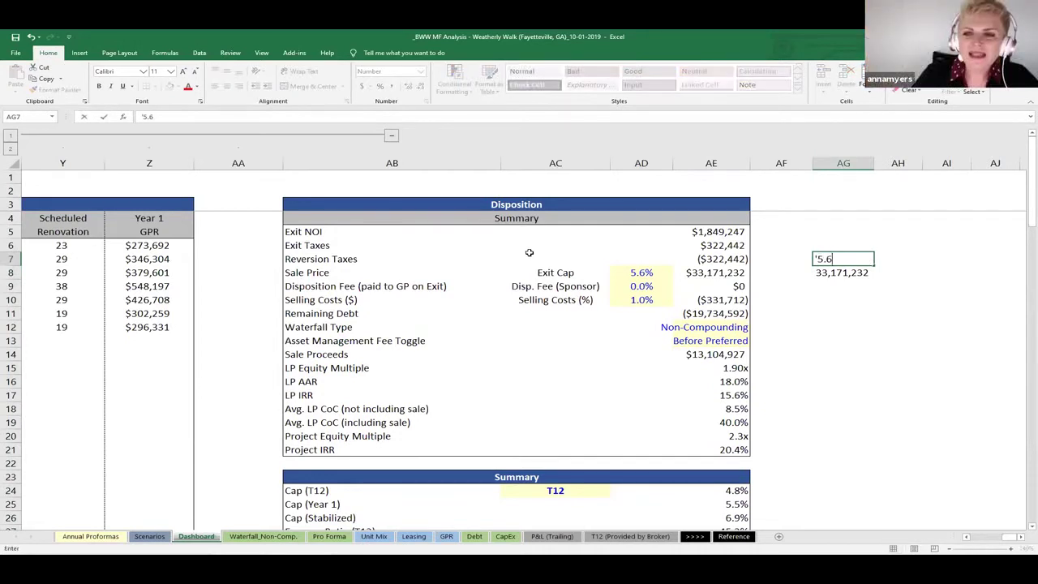
pyautogui.press('Return')
# Set the Exit Cap in the Disposition summary to 5.2%
pyautogui.press('Left')
pyautogui.press('Left')
pyautogui.press('Left')
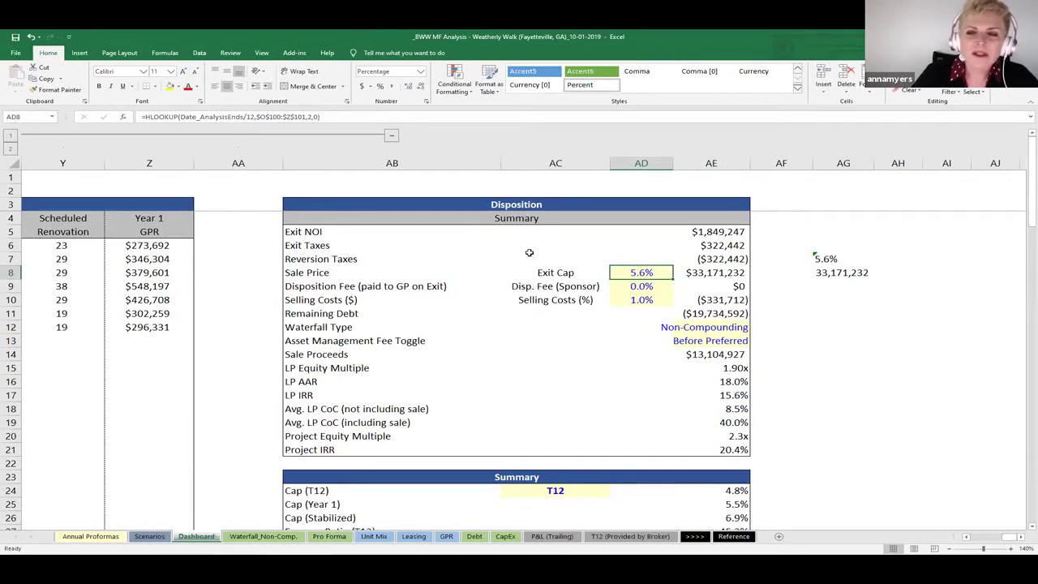
pyautogui.write('5.2')
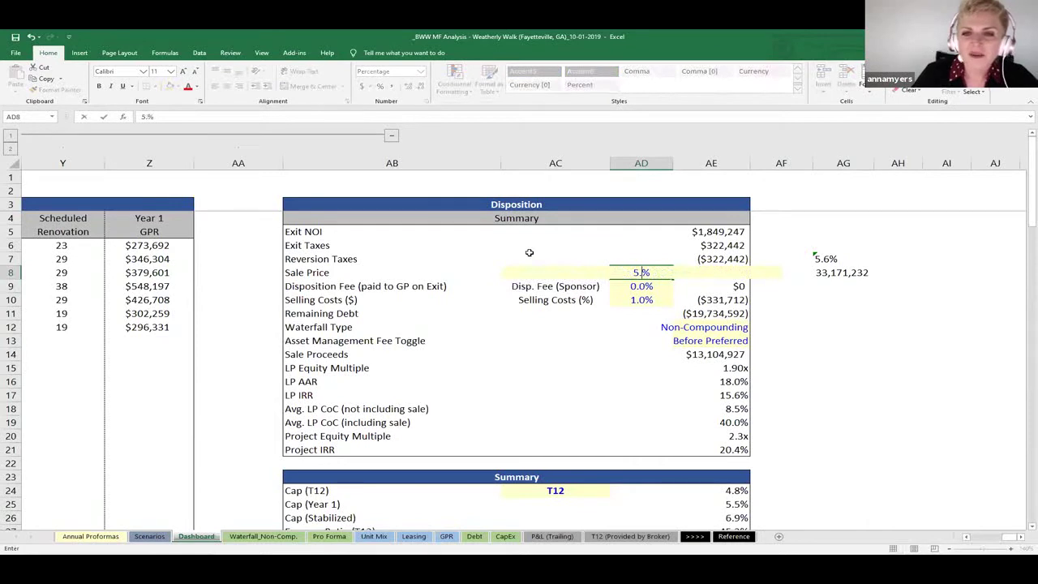
pyautogui.press('Return')
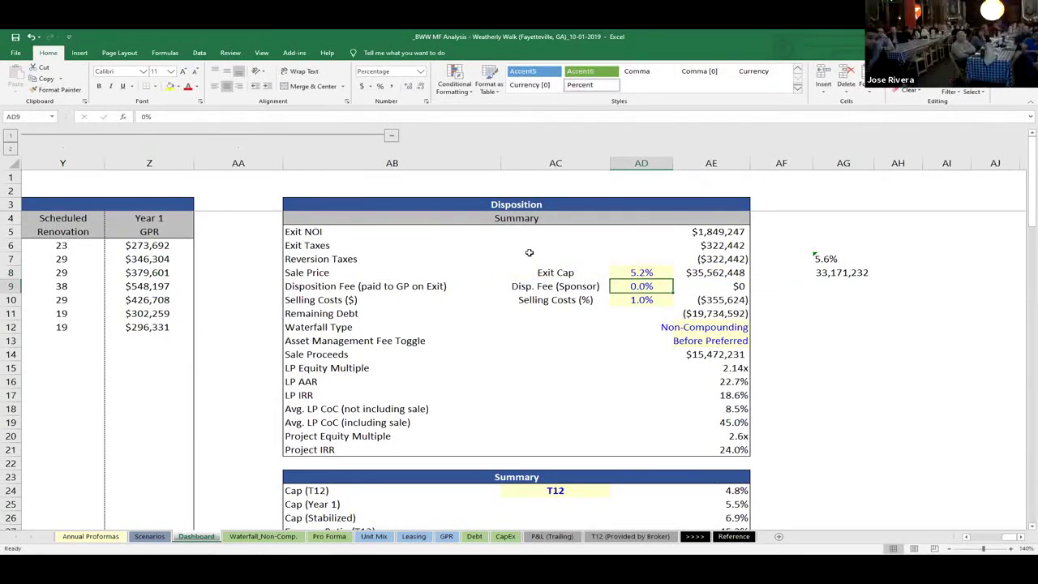
# Try to paste the recalculated Sale Price as a value into cell AG11 below the saved 5.6% figure
pyautogui.press('Up')
pyautogui.press('Right')
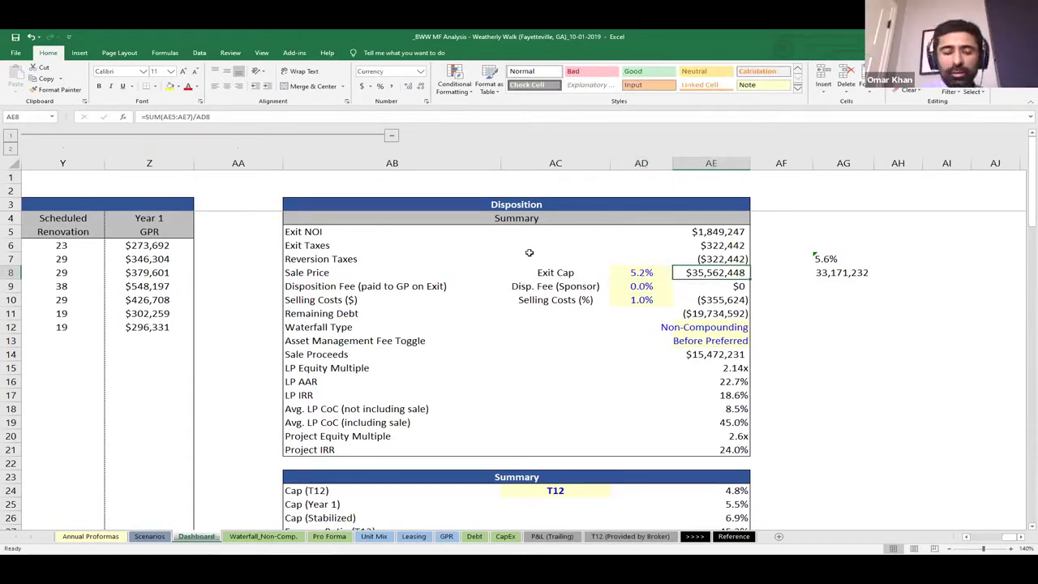
pyautogui.hotkey('ctrl', 'c')
pyautogui.press('Right')
pyautogui.press('Right')
pyautogui.press('Down')
pyautogui.press('Down')
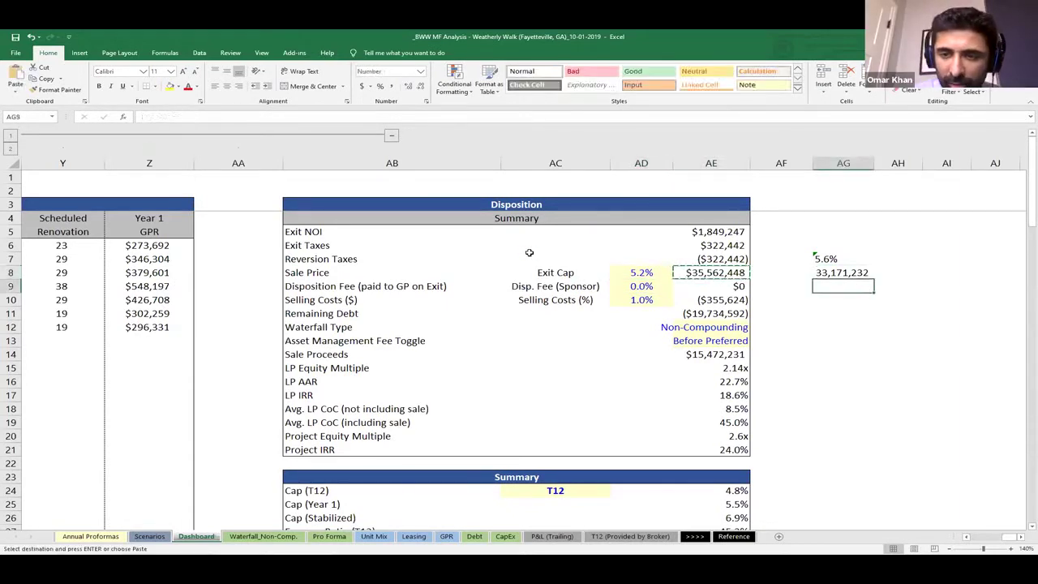
pyautogui.press('Down')
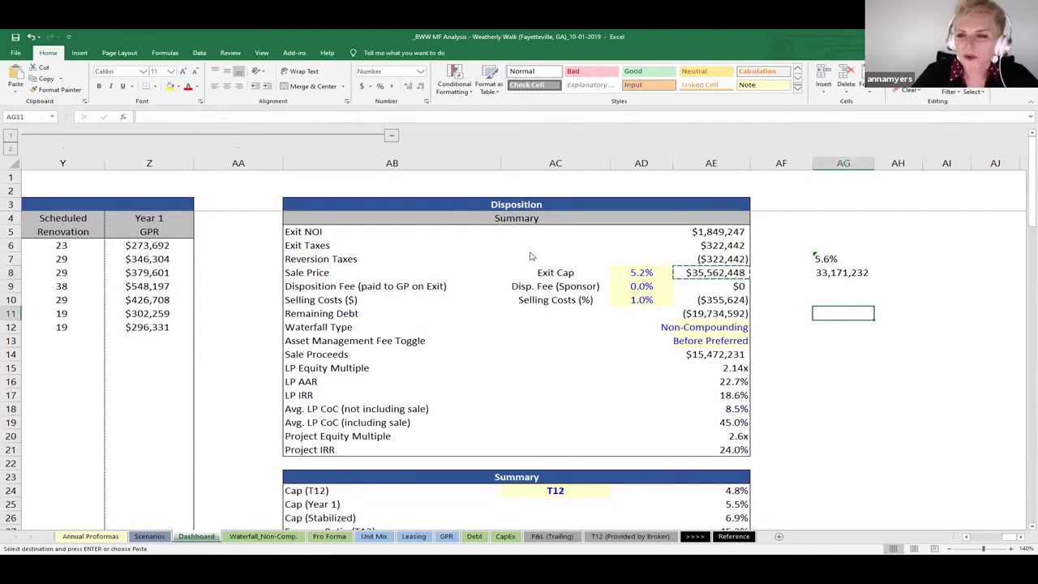
pyautogui.hotkey('ctrl', 'alt', 'v')
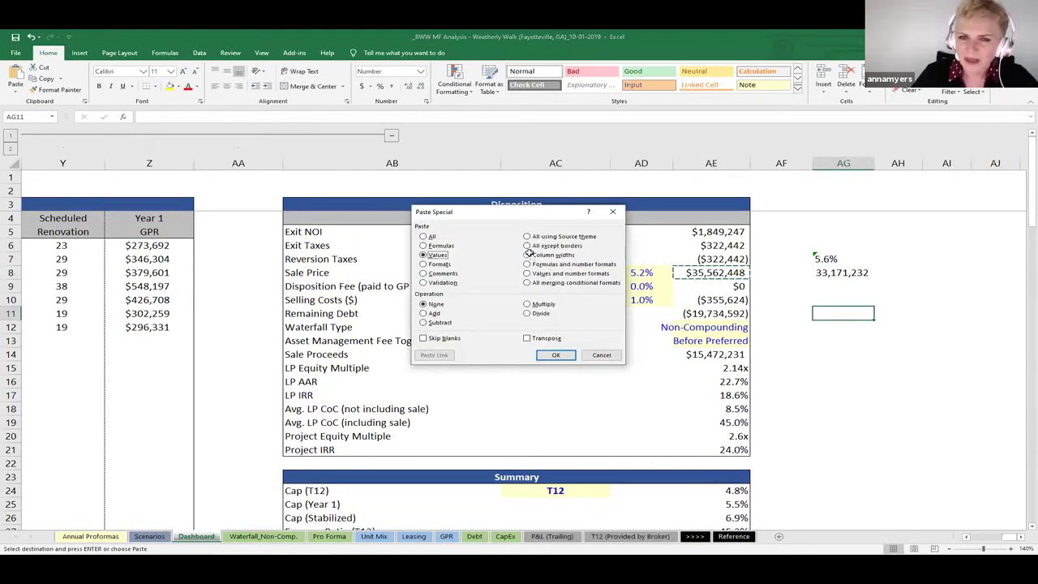
pyautogui.press('Escape')
# Examine the Sale Proceeds and LP returns in the Disposition summary, from LP Equity Multiple and LP IRR to average cash-on-cash excluding sale
pyautogui.press('Left')
pyautogui.press('Left')
pyautogui.press('Down')
pyautogui.press('Down')
pyautogui.press('Down')
pyautogui.press('Down')
pyautogui.press('Down')
pyautogui.press('Down')
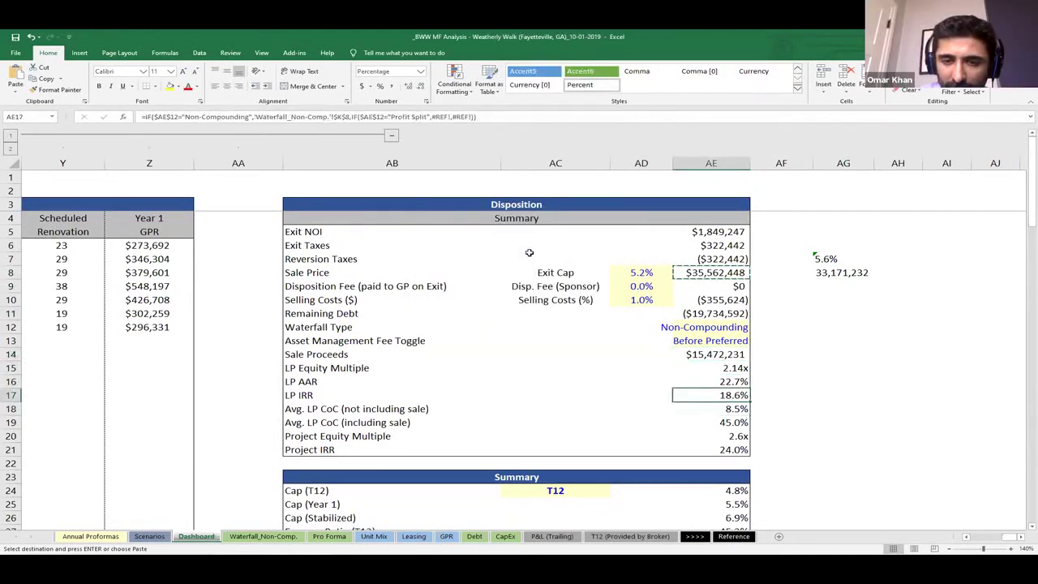
pyautogui.press('Up')
pyautogui.press('Up')
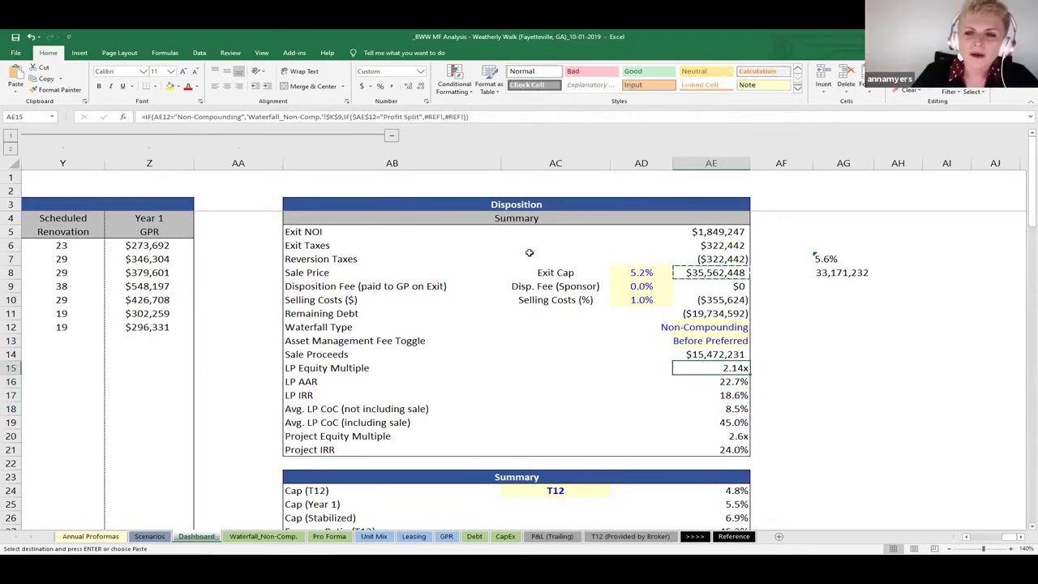
pyautogui.press('Up')
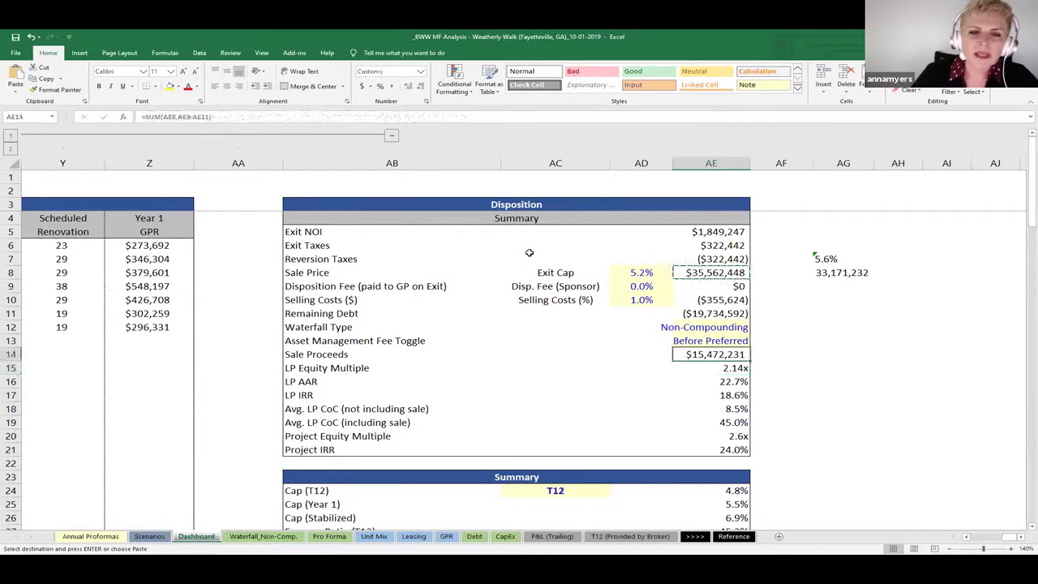
pyautogui.press('Down')
pyautogui.press('Down')
pyautogui.press('Down')
pyautogui.press('Down')
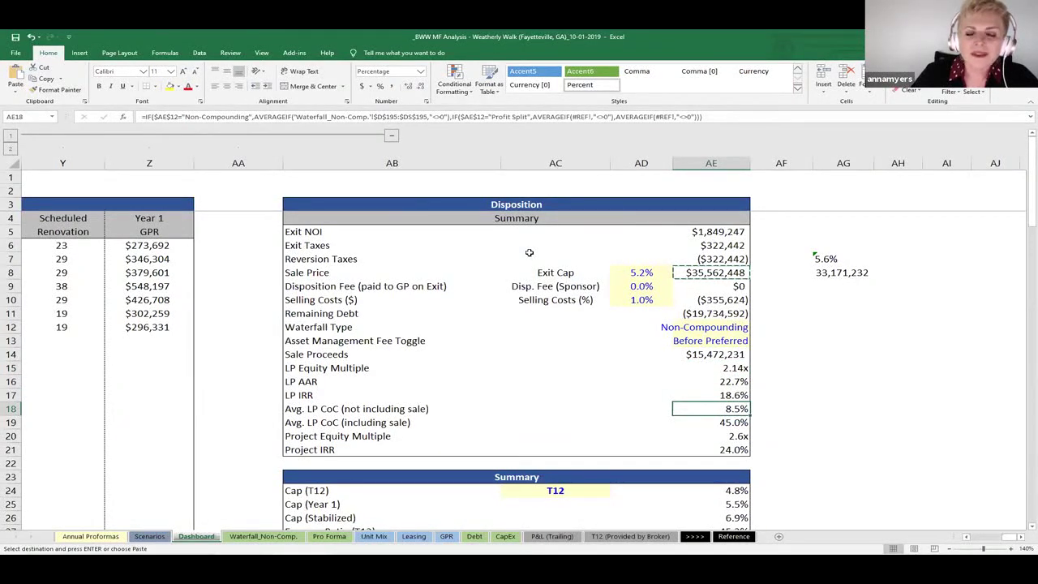
pyautogui.press('Up')
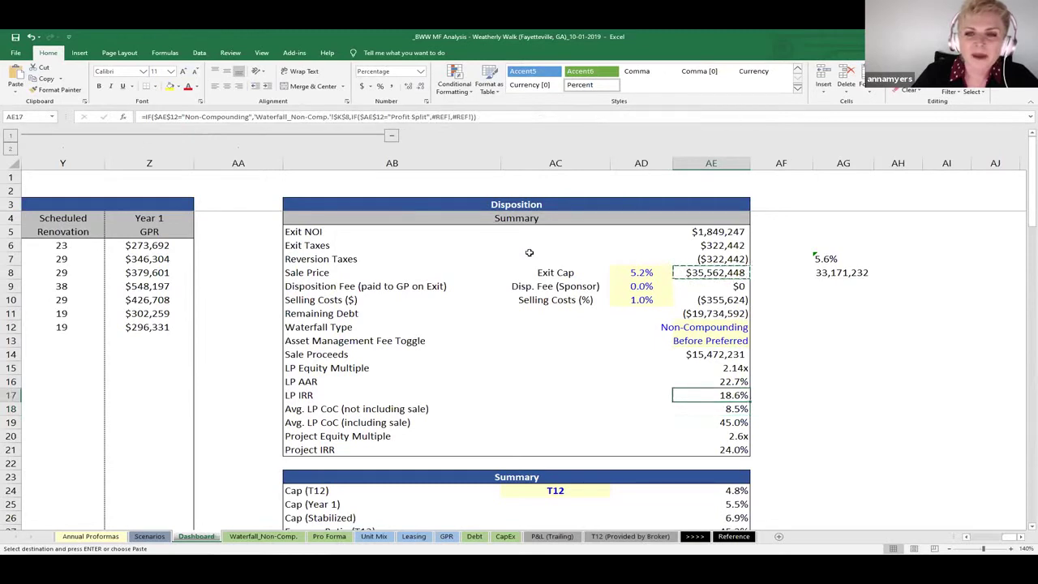
pyautogui.press('Up')
pyautogui.press('Down')
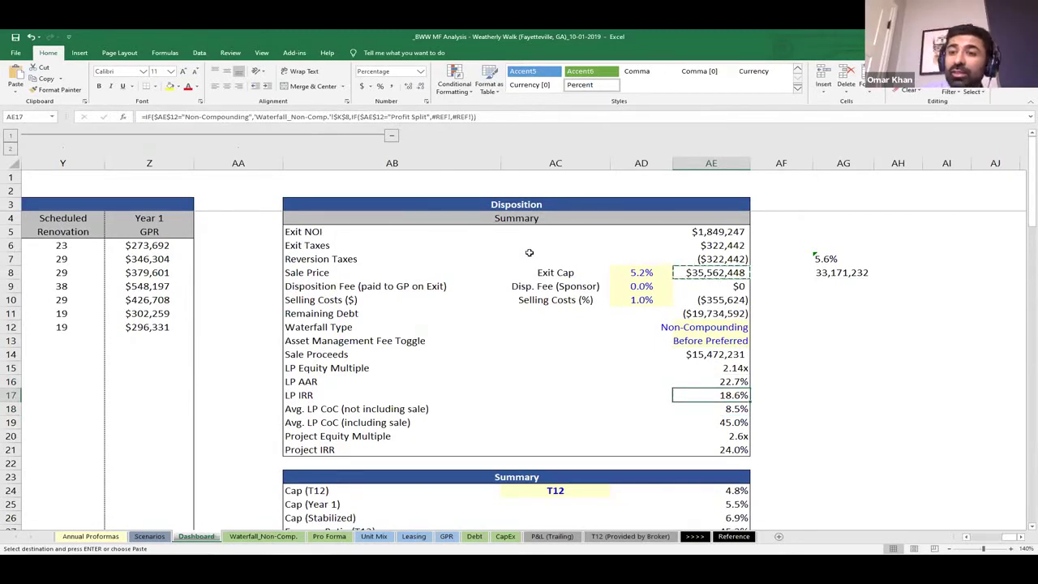
# Set the Exit Cap in the Disposition summary to 5.0%
pyautogui.press('Up')
pyautogui.press('Up')
pyautogui.press('Up')
pyautogui.press('Up')
pyautogui.press('Up')
pyautogui.press('Up')
pyautogui.press('Up')
pyautogui.press('Up')
pyautogui.press('Up')
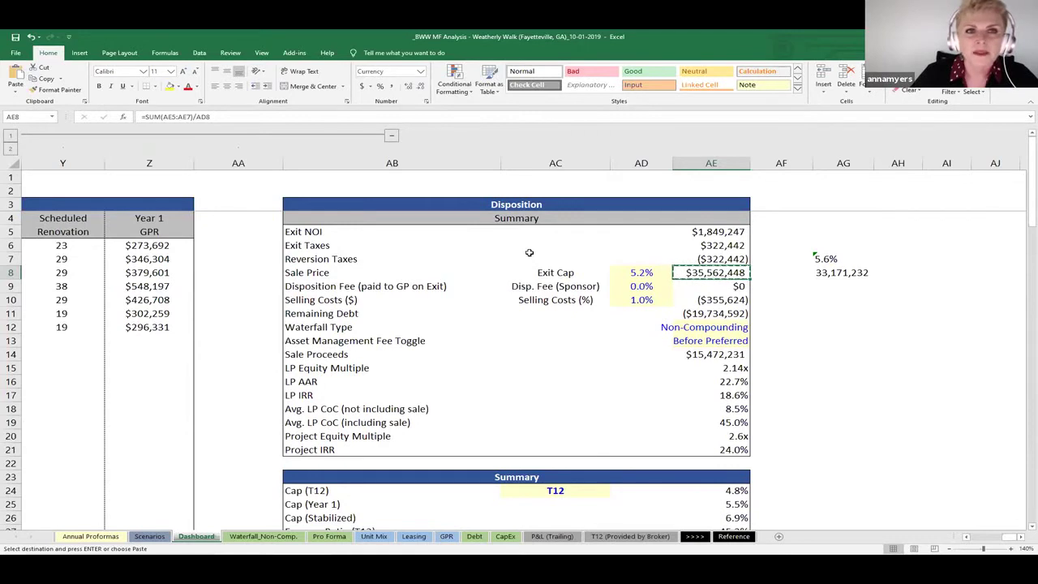
pyautogui.press('Left')
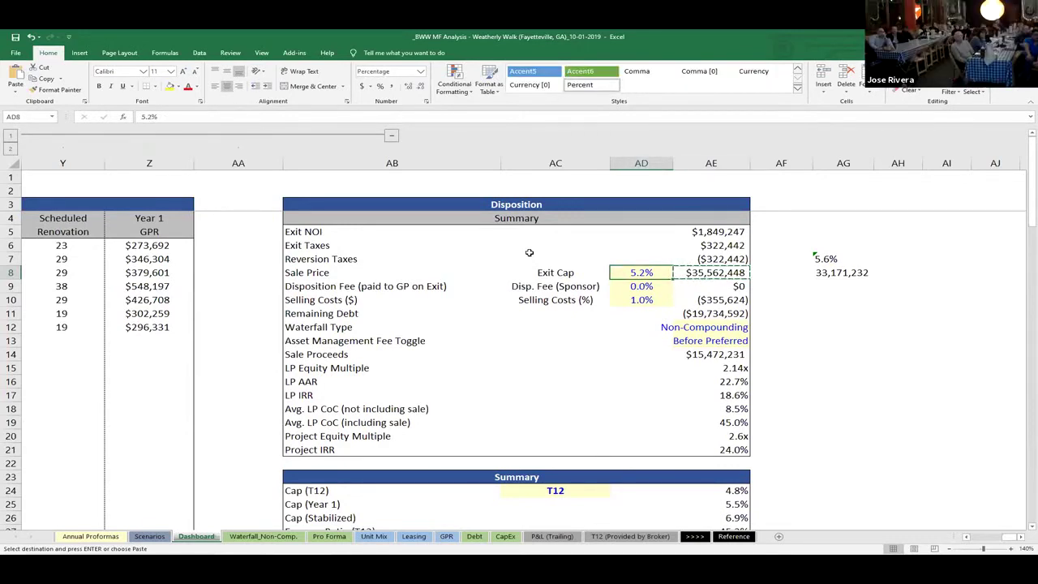
pyautogui.write('5')
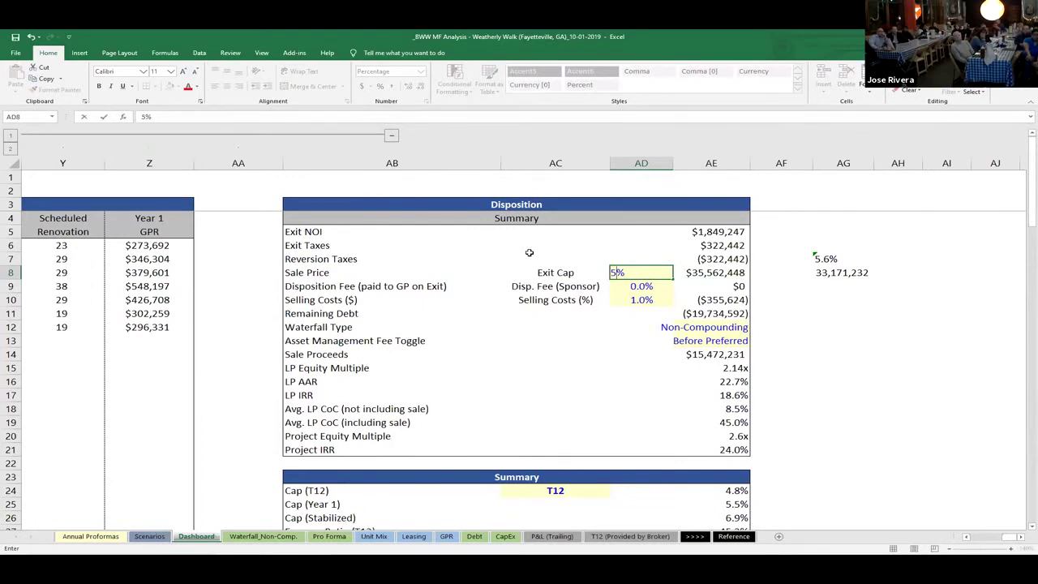
pyautogui.press('Return')
pyautogui.press('Up')
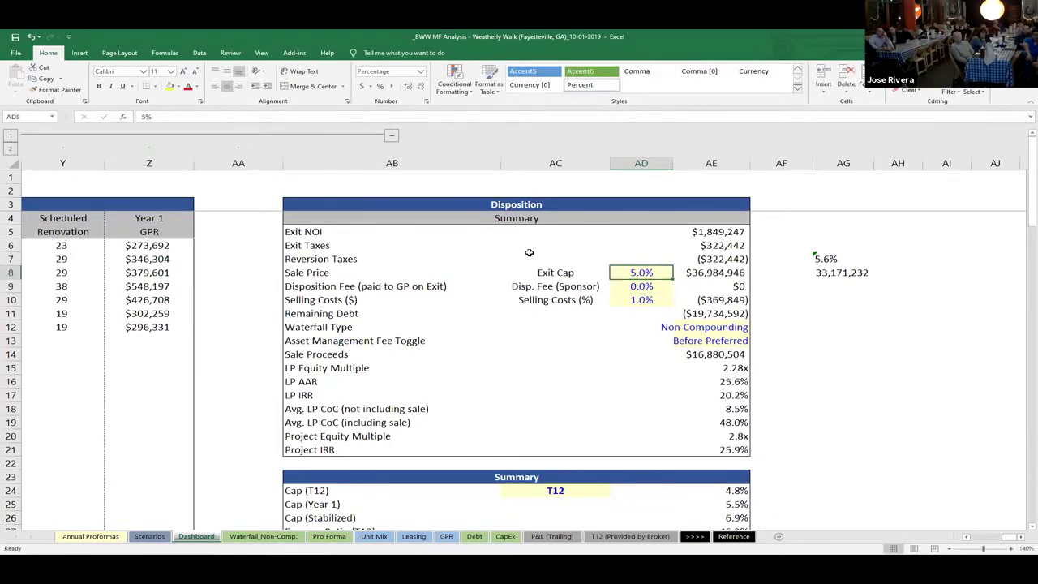
pyautogui.press('Up')
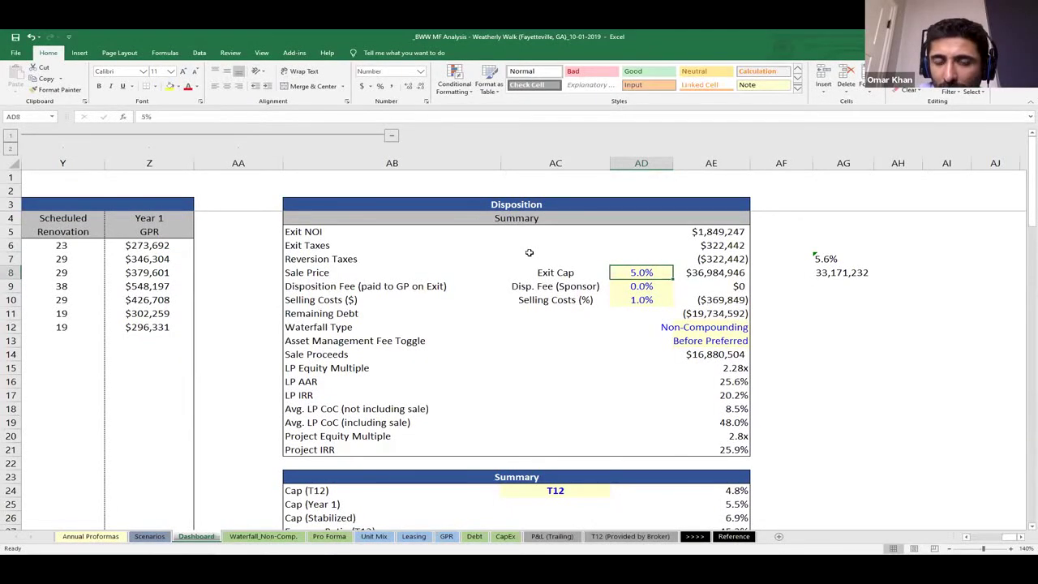
pyautogui.press('Down')
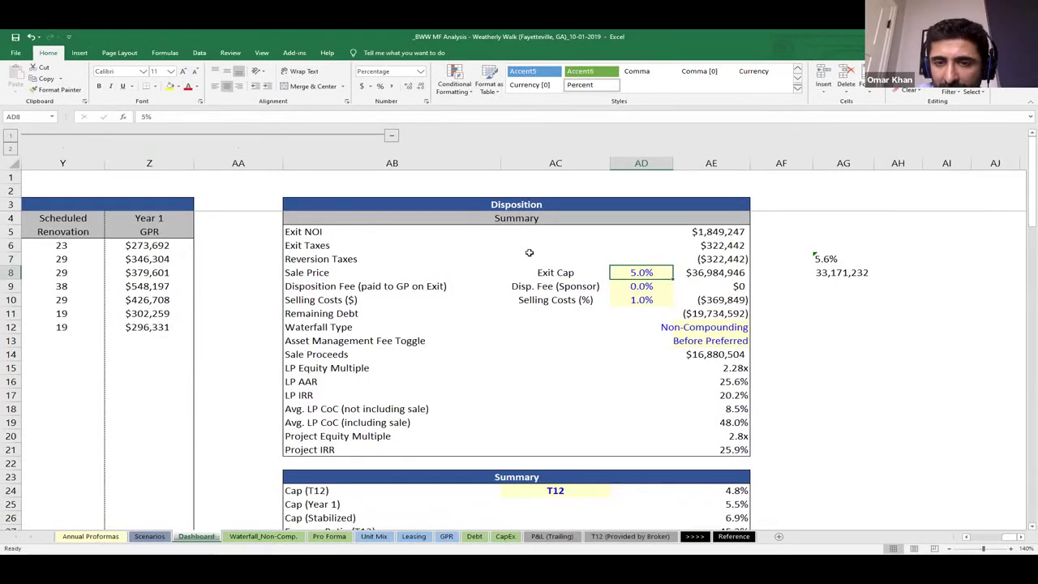
# Calculate in cell AG10 the current Sale Price minus the sale price saved for the 5.6% exit cap, using =AE8-AG8
pyautogui.press('Right')
pyautogui.press('Right')
pyautogui.press('Down')
pyautogui.press('Down')
pyautogui.press('Right')
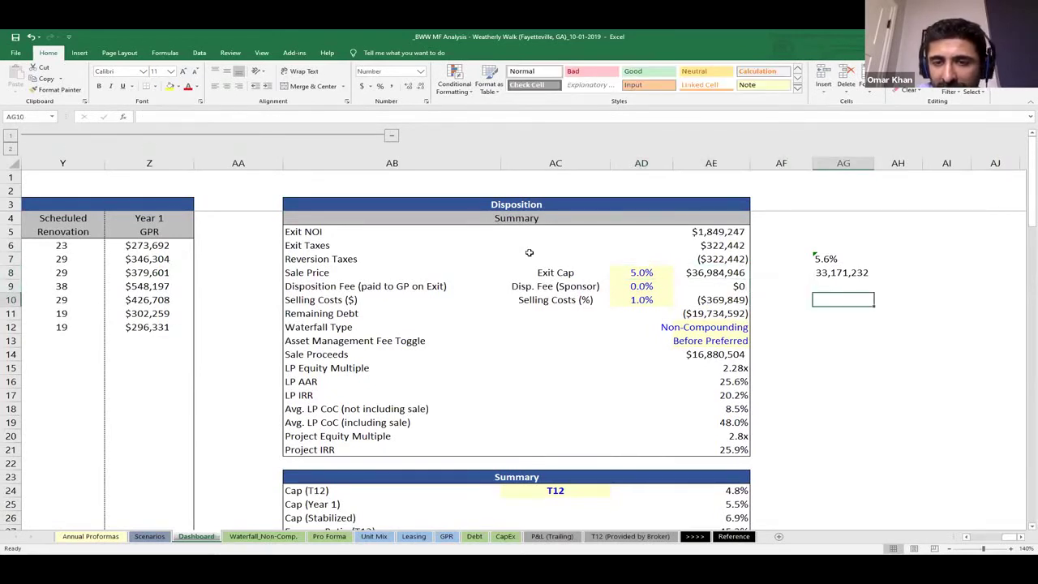
pyautogui.write('=')
pyautogui.press('Up')
pyautogui.press('Left')
pyautogui.press('Up')
pyautogui.press('Left')
pyautogui.write('-')
pyautogui.press('Up')
pyautogui.press('Up')
pyautogui.press('Return')
pyautogui.press('Up')
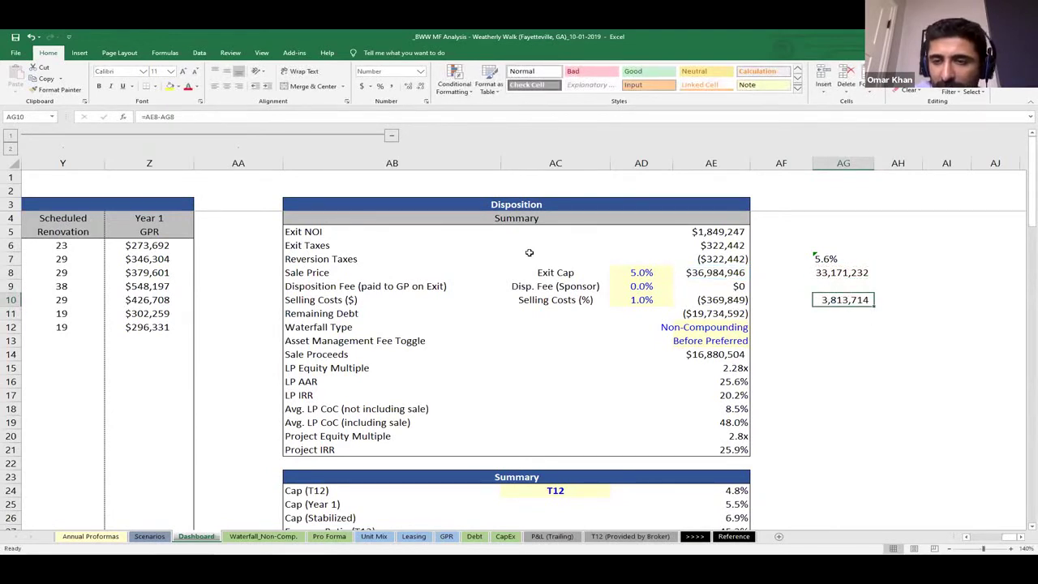